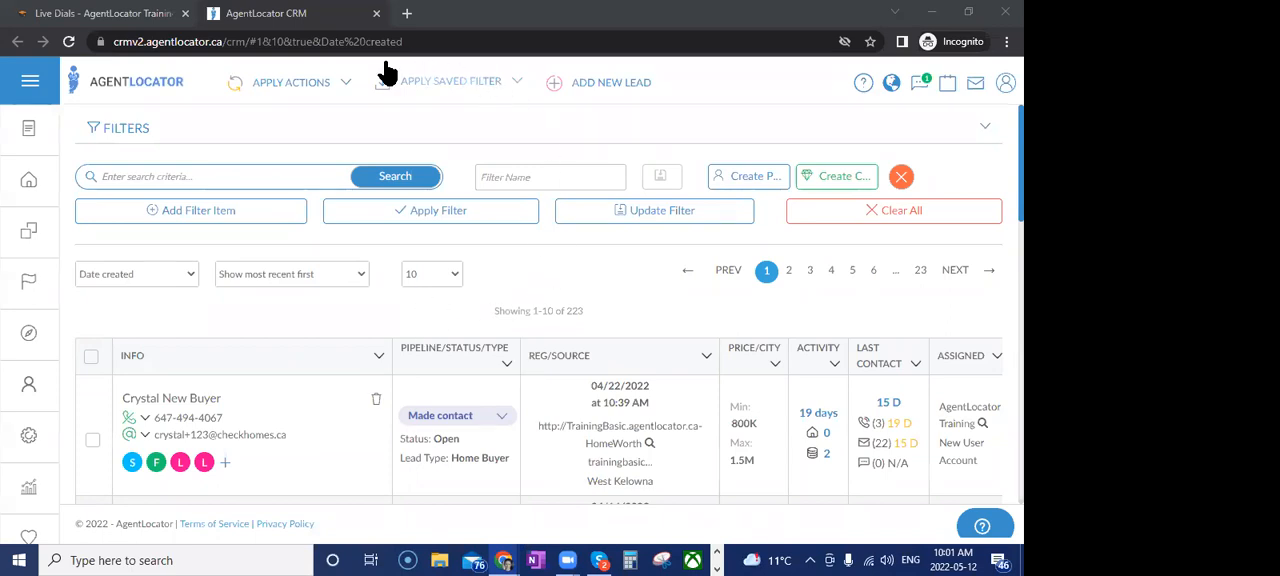
Look through the available saved filters and the unfiltered lead list
click(470, 95)
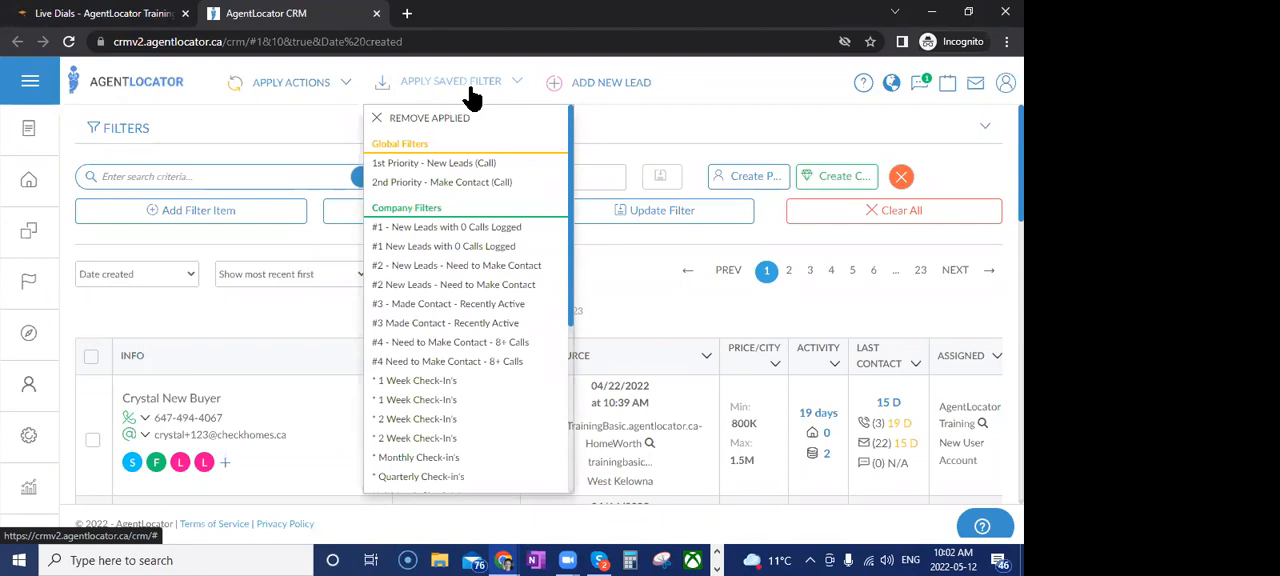
click(613, 262)
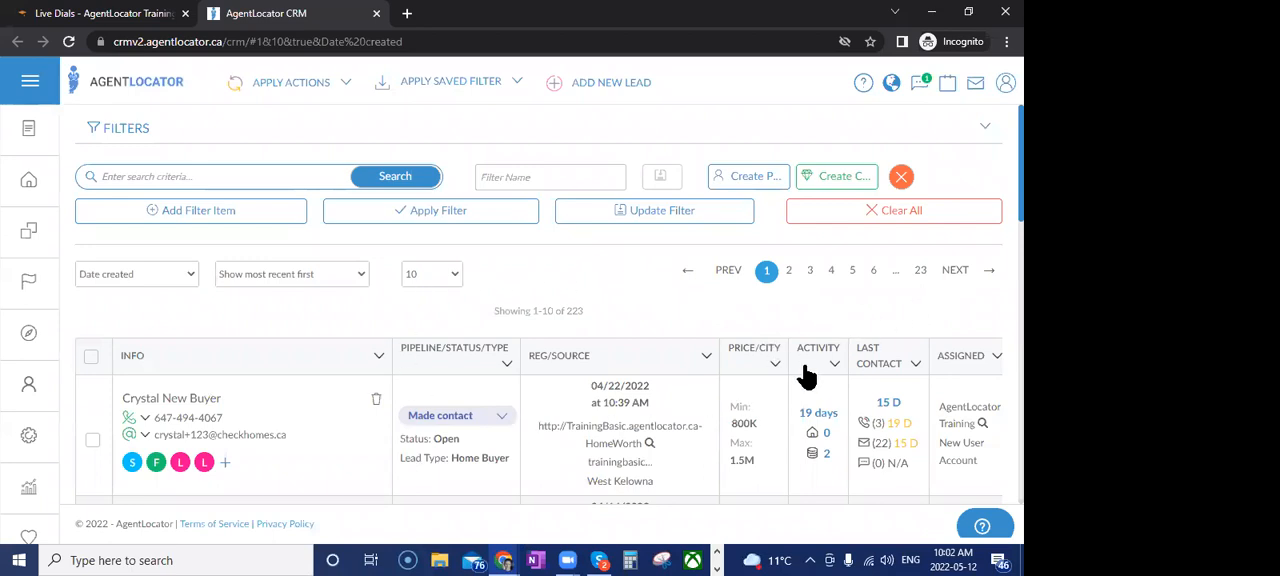
scroll(530, 350, down, 5)
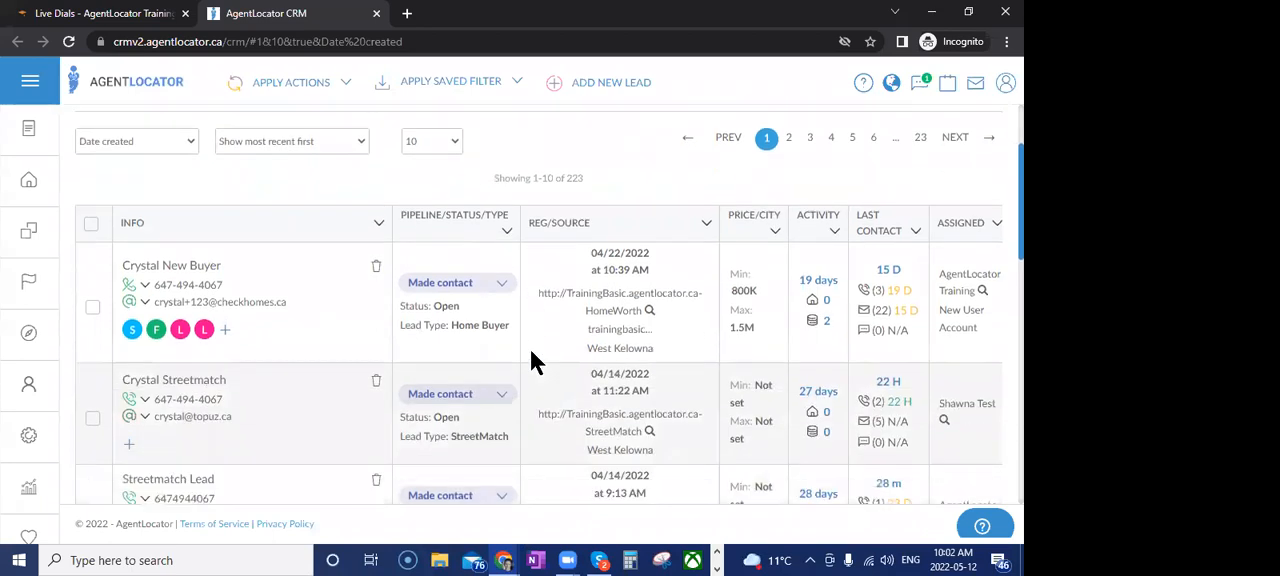
scroll(570, 423, down, 2)
scroll(570, 423, up, 10)
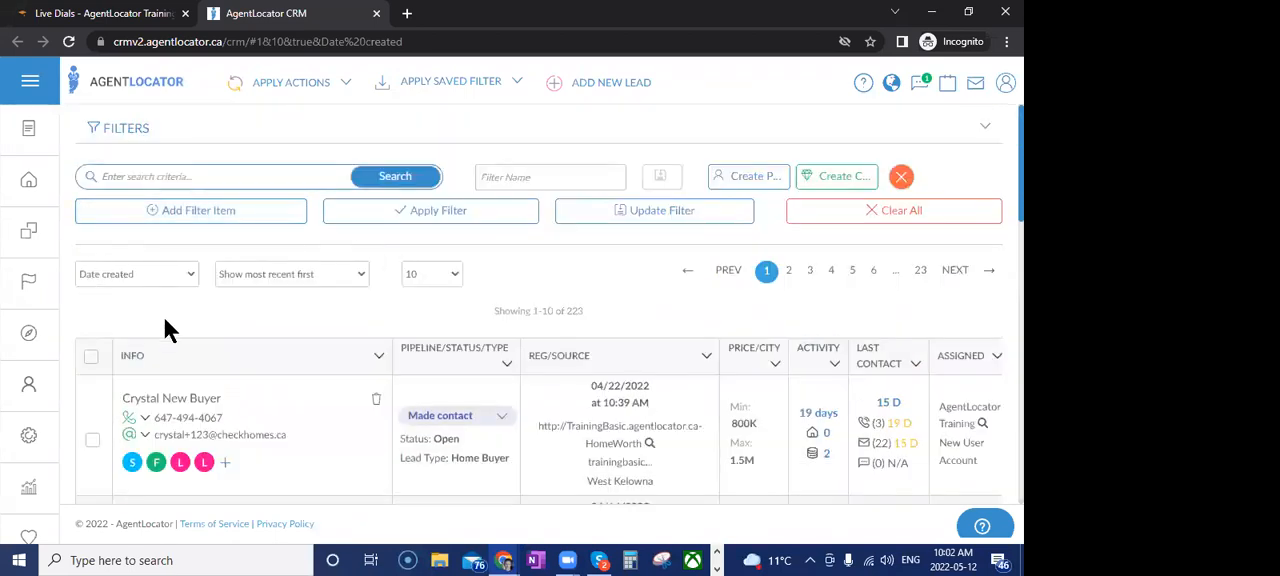
Try sorting the leads by Last activity and return the sort order to Date created
click(157, 272)
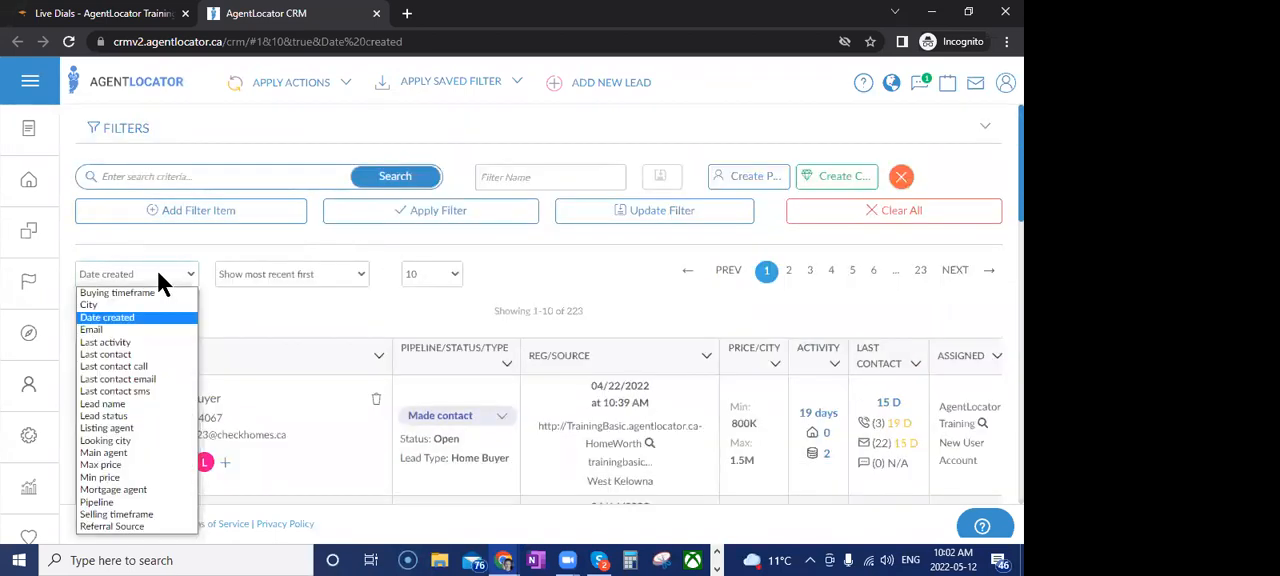
click(110, 342)
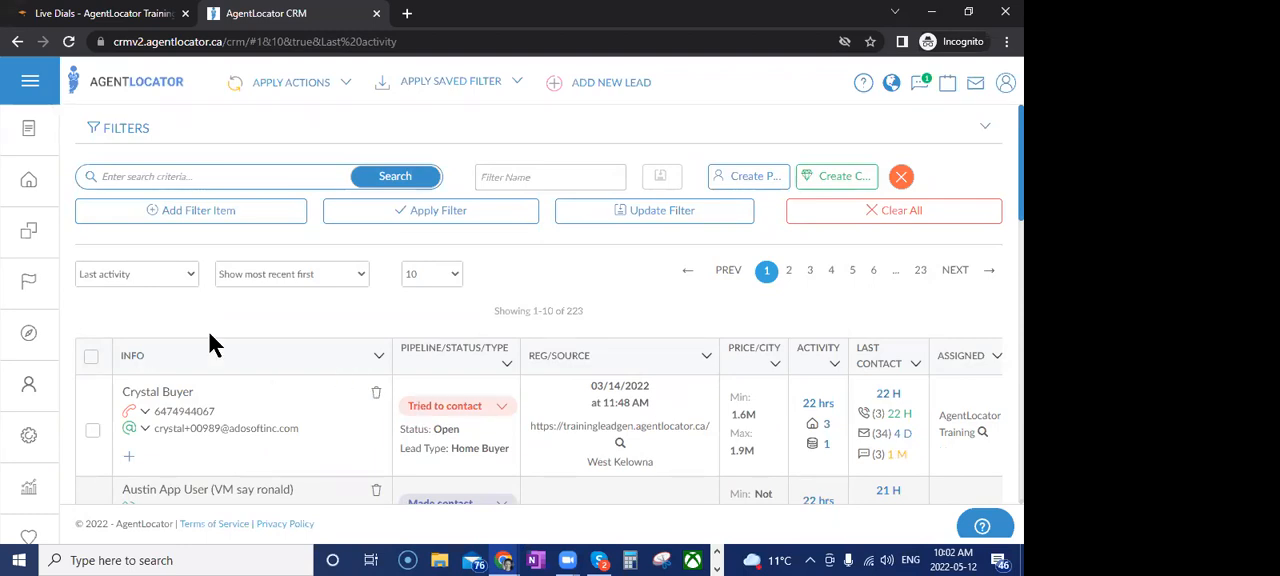
click(162, 274)
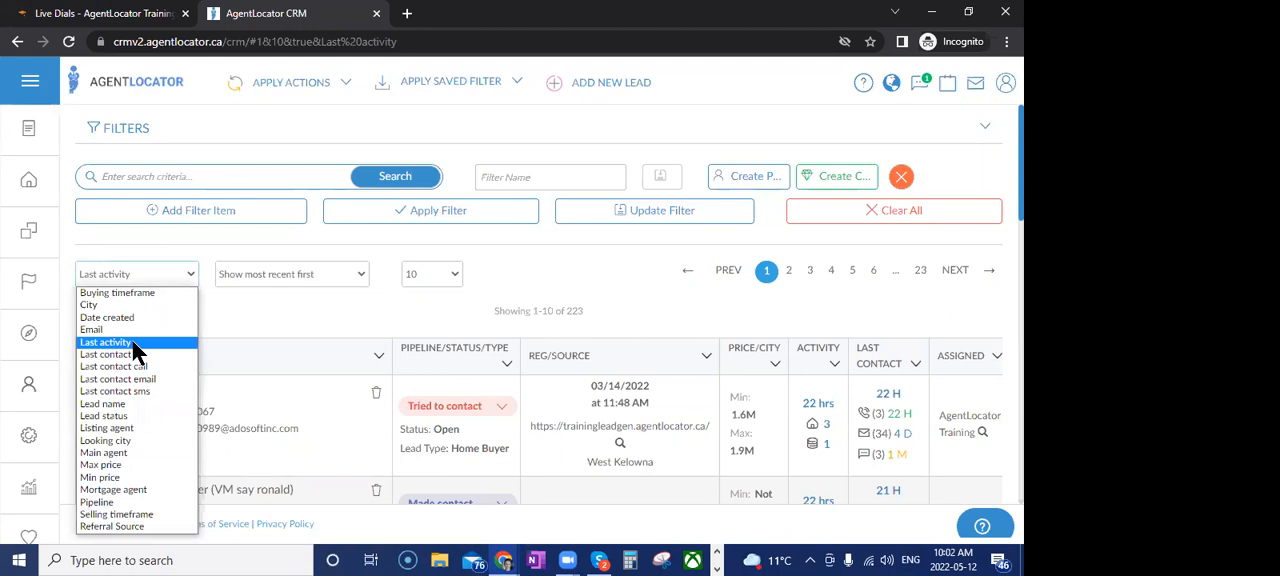
click(128, 317)
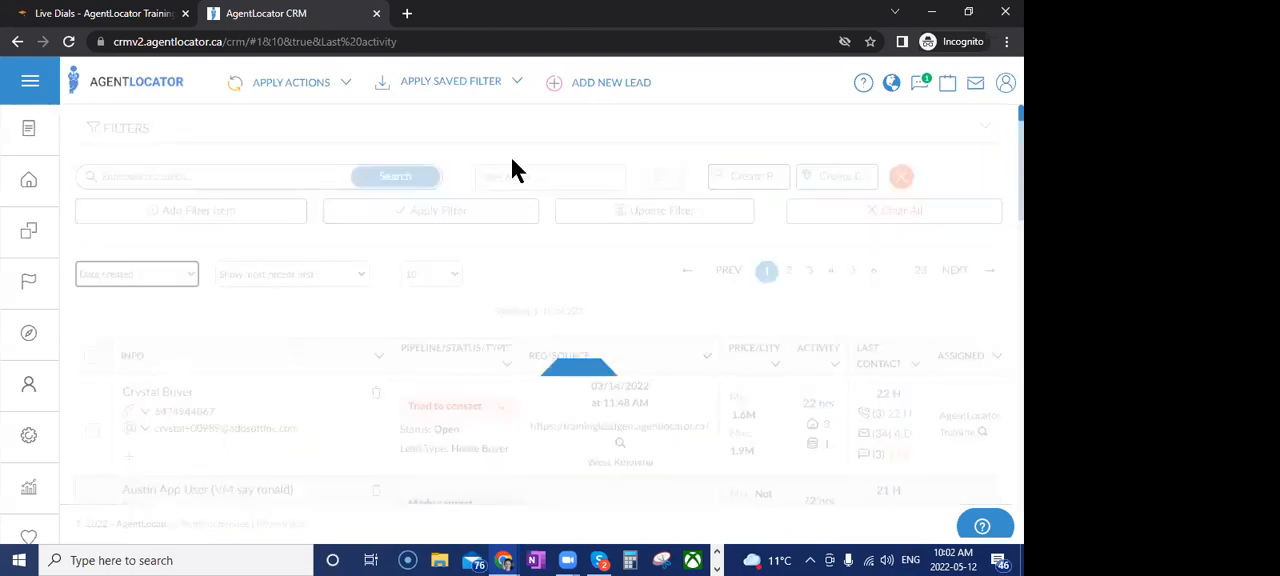
Apply the saved company filter "#1 - New Leads with 0 Calls Logged" to the lead list
click(448, 88)
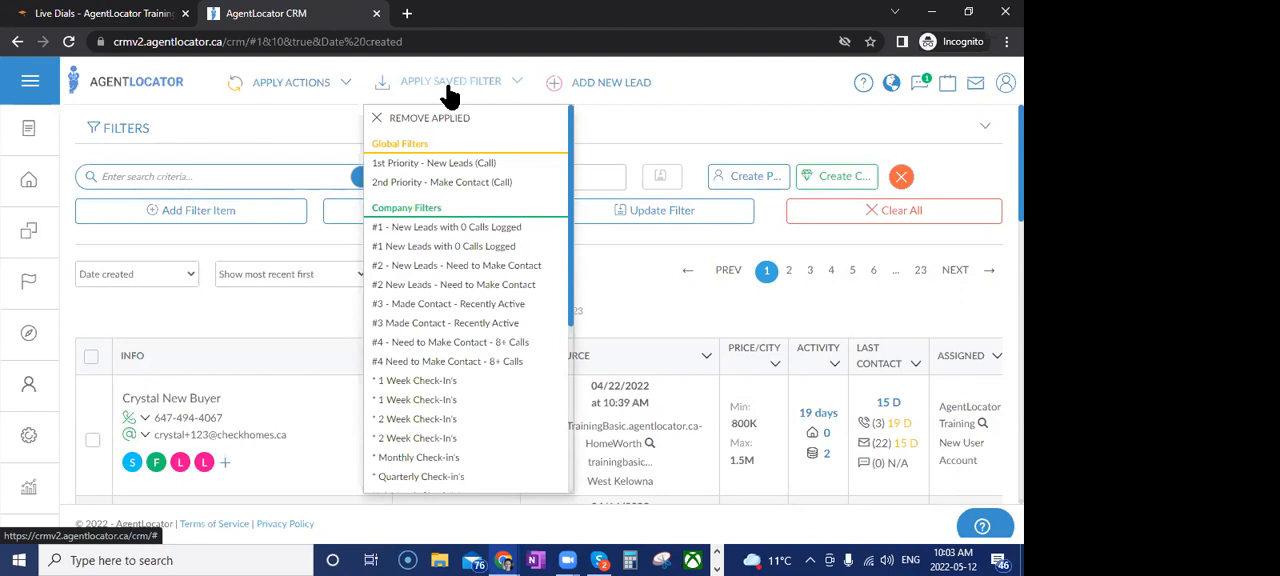
click(416, 229)
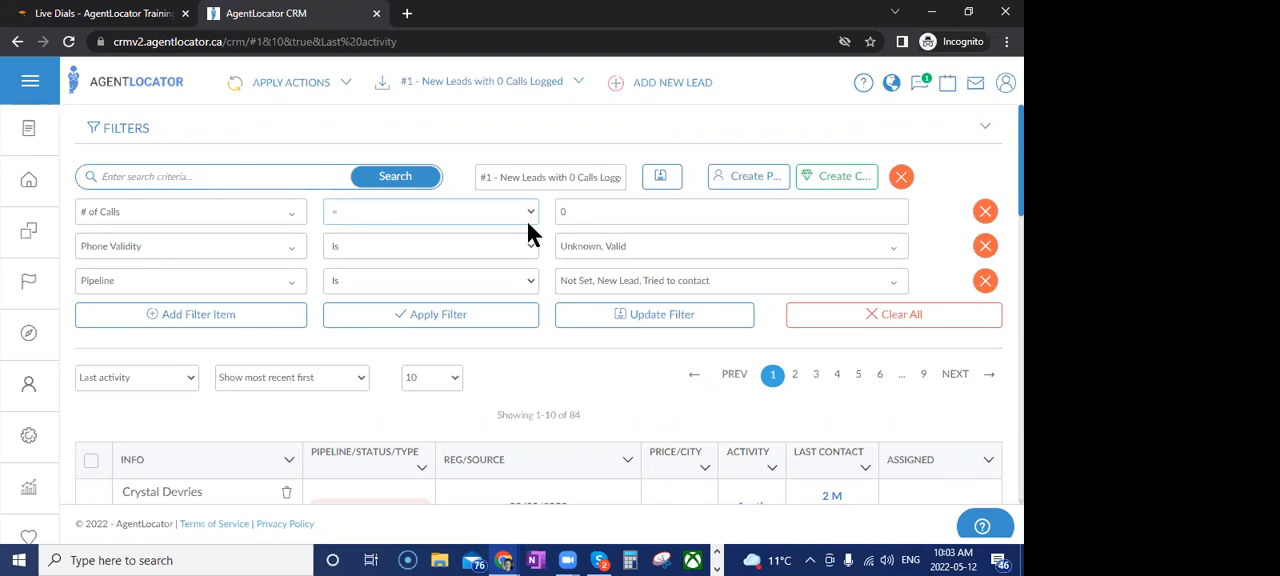
double_click(566, 213)
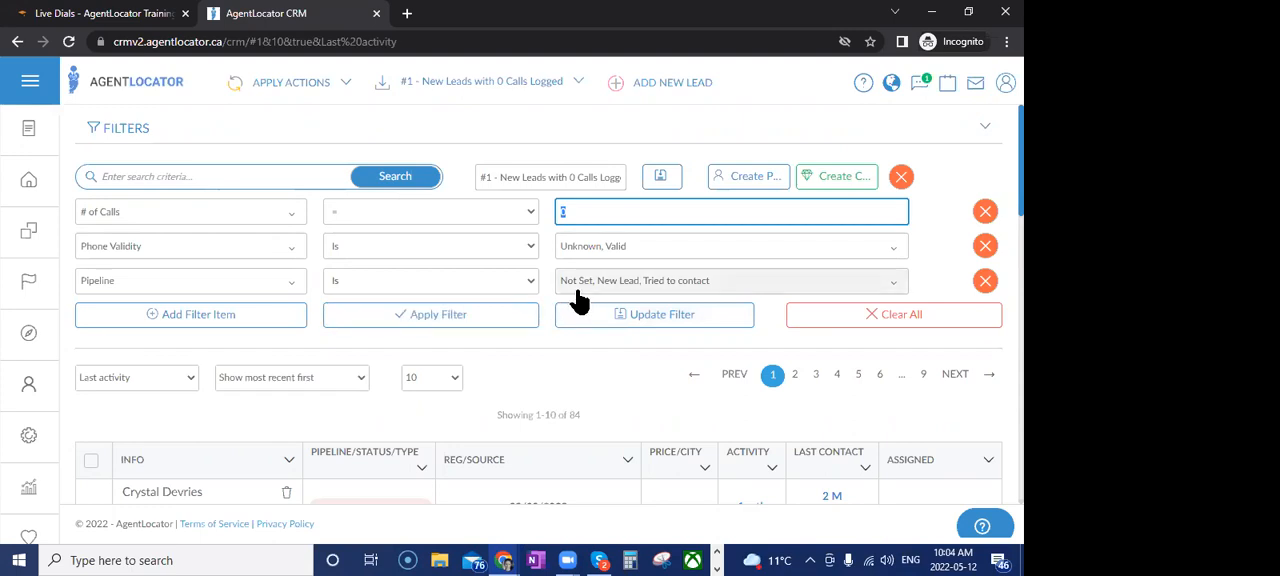
Include Non-responsive in the filter's Pipeline condition and update the saved filter
click(670, 288)
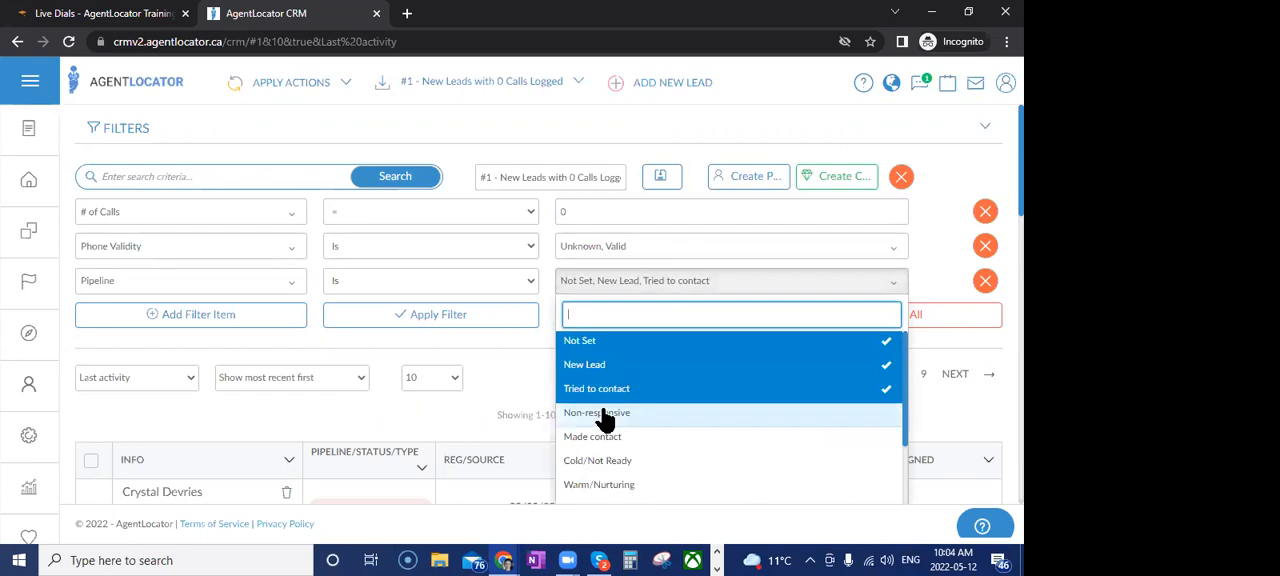
click(604, 418)
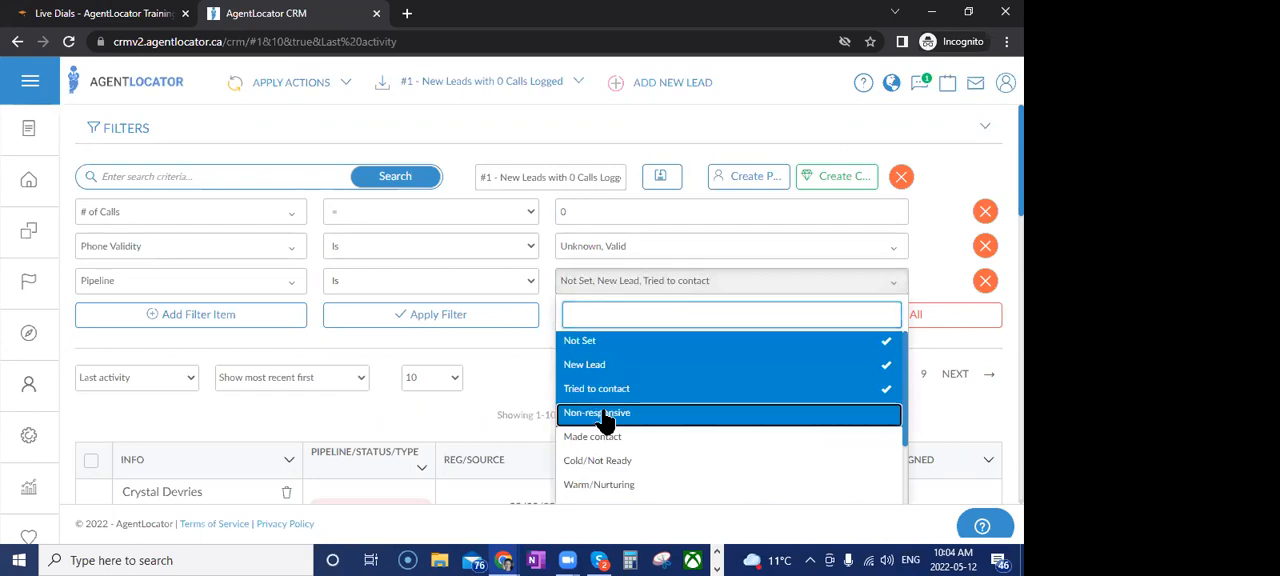
click(527, 385)
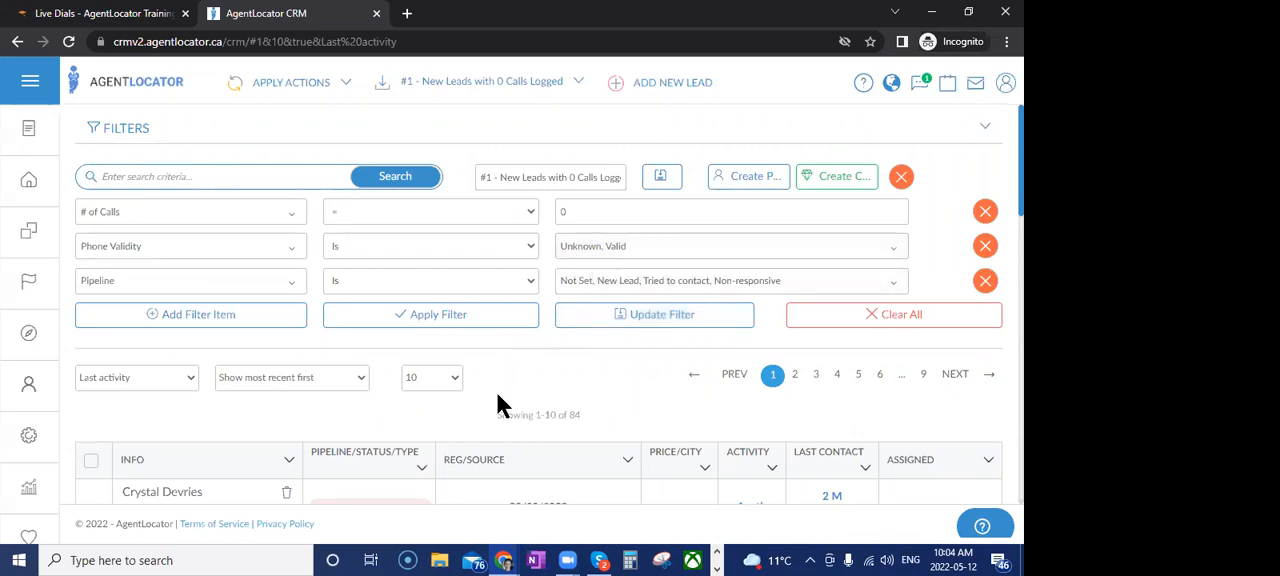
click(612, 318)
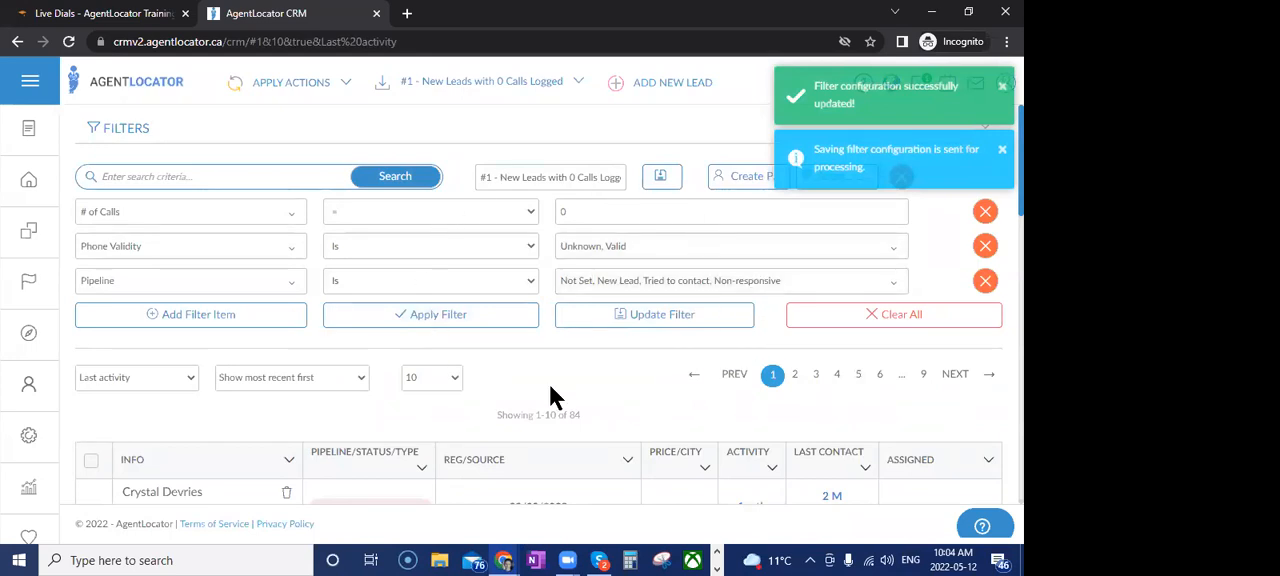
Review the filtered leads, try sorting them by Date created, and restore the Last activity sort
scroll(549, 386, down, 2)
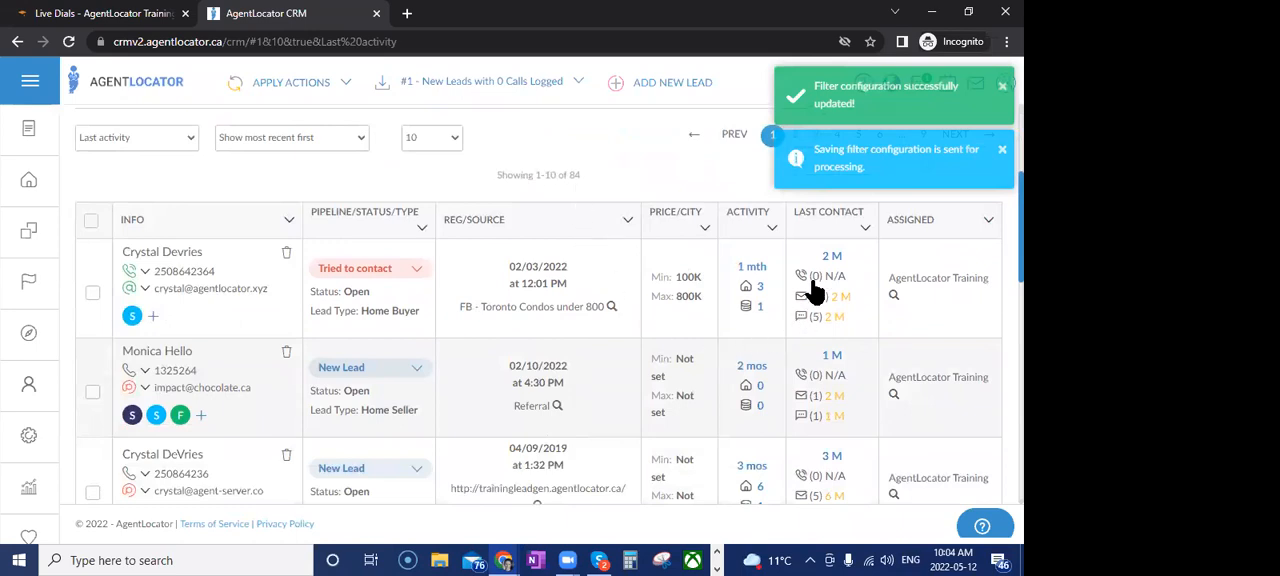
scroll(822, 400, down, 2)
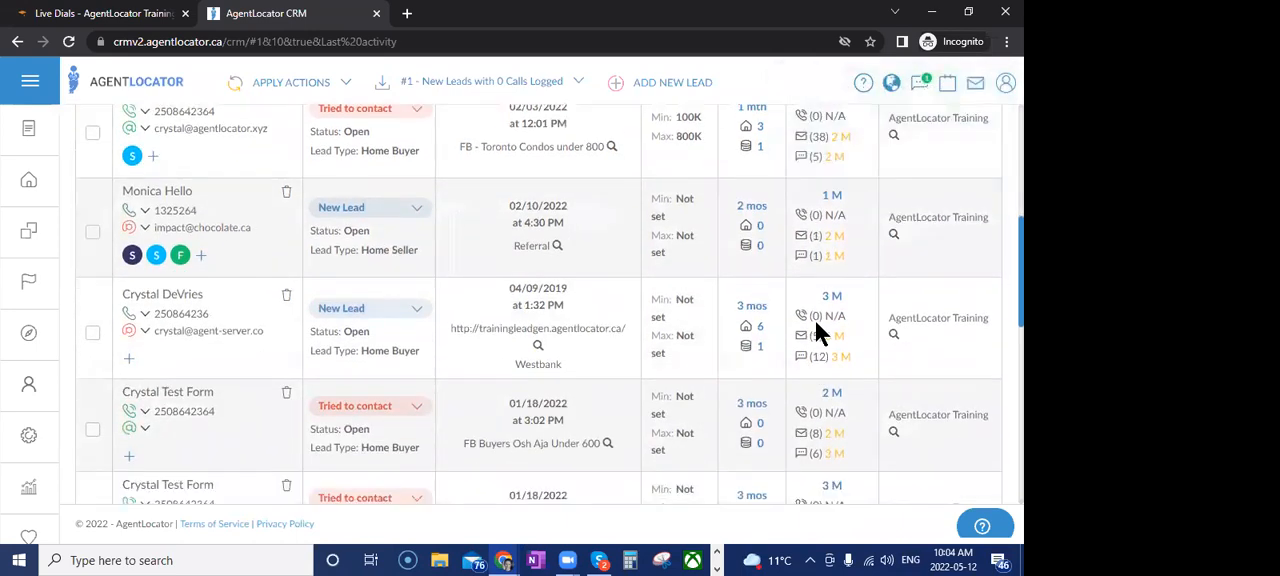
scroll(808, 455, up, 4)
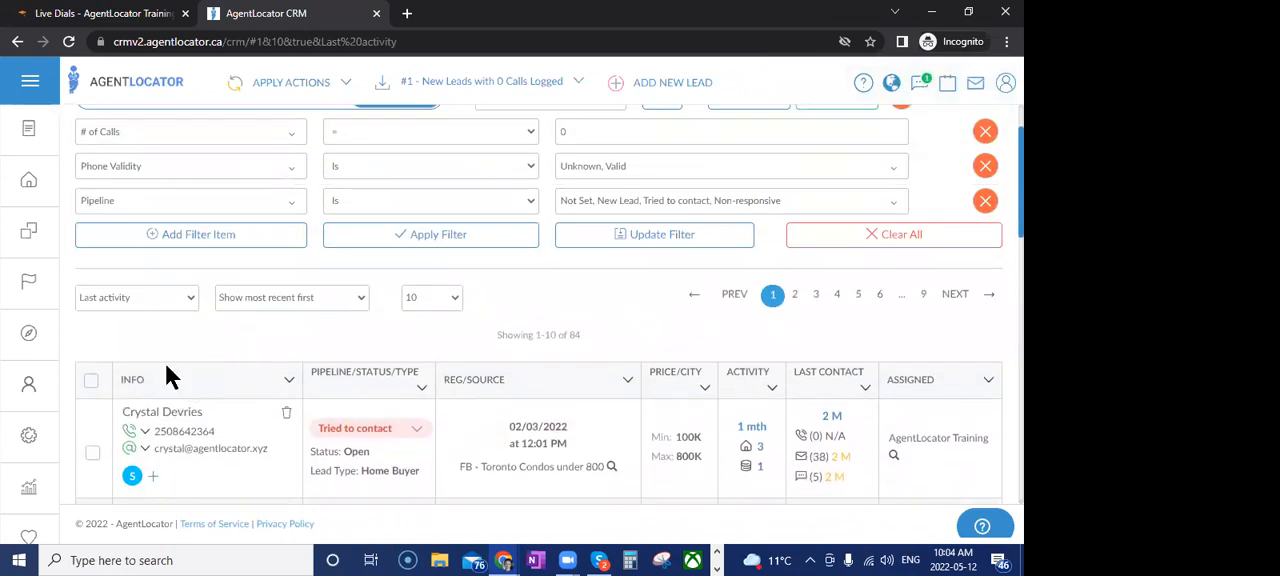
click(125, 297)
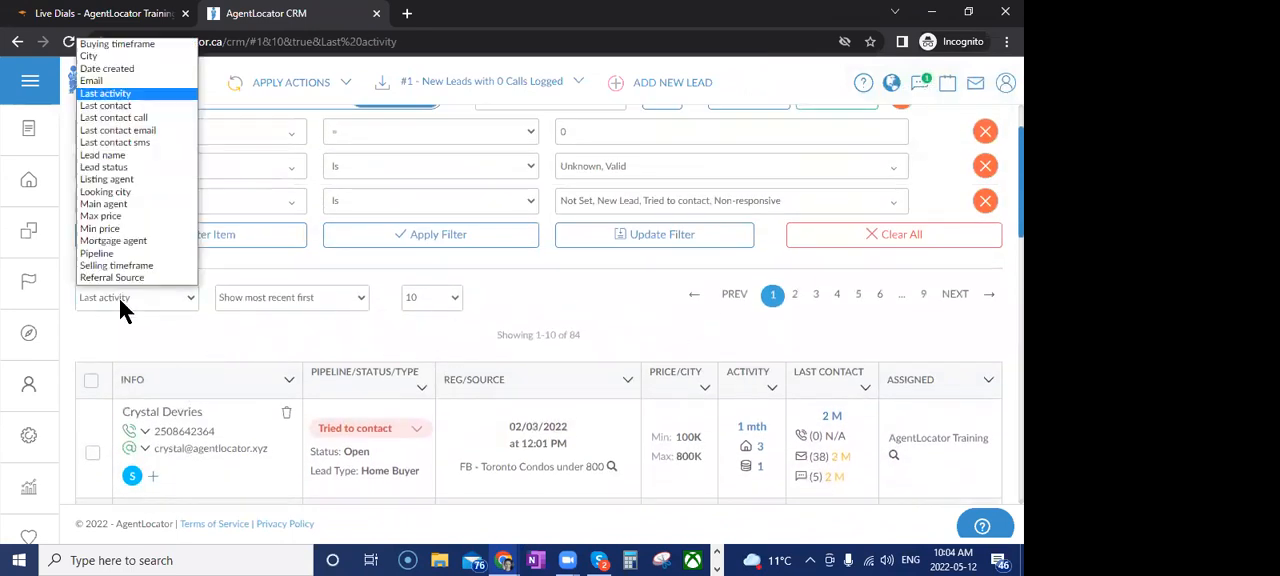
click(105, 75)
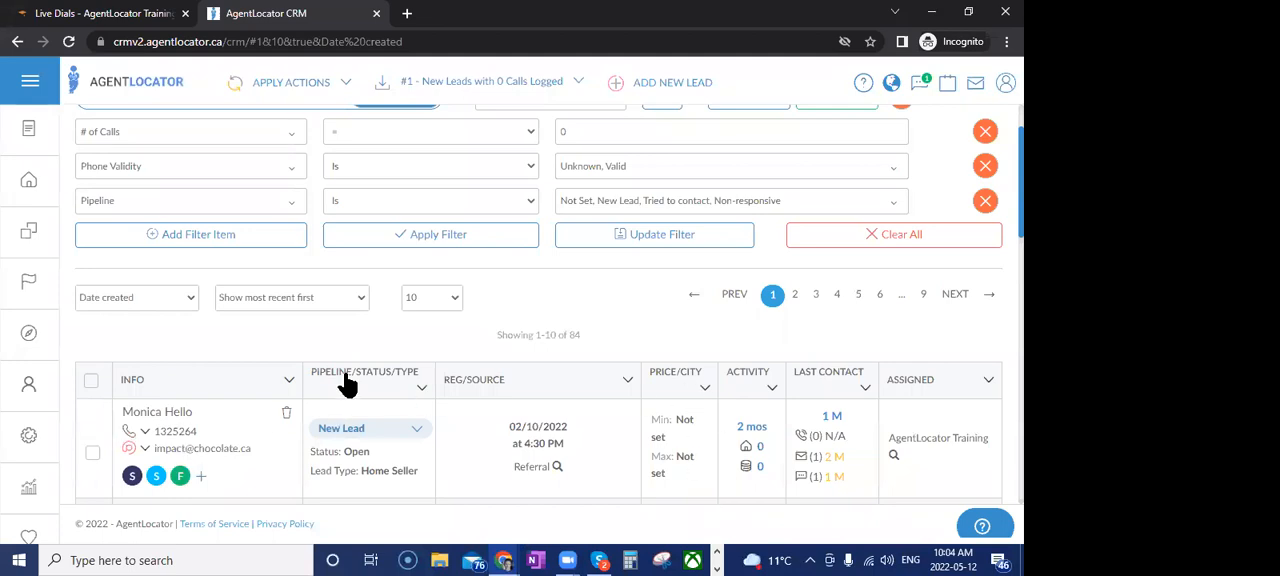
click(147, 300)
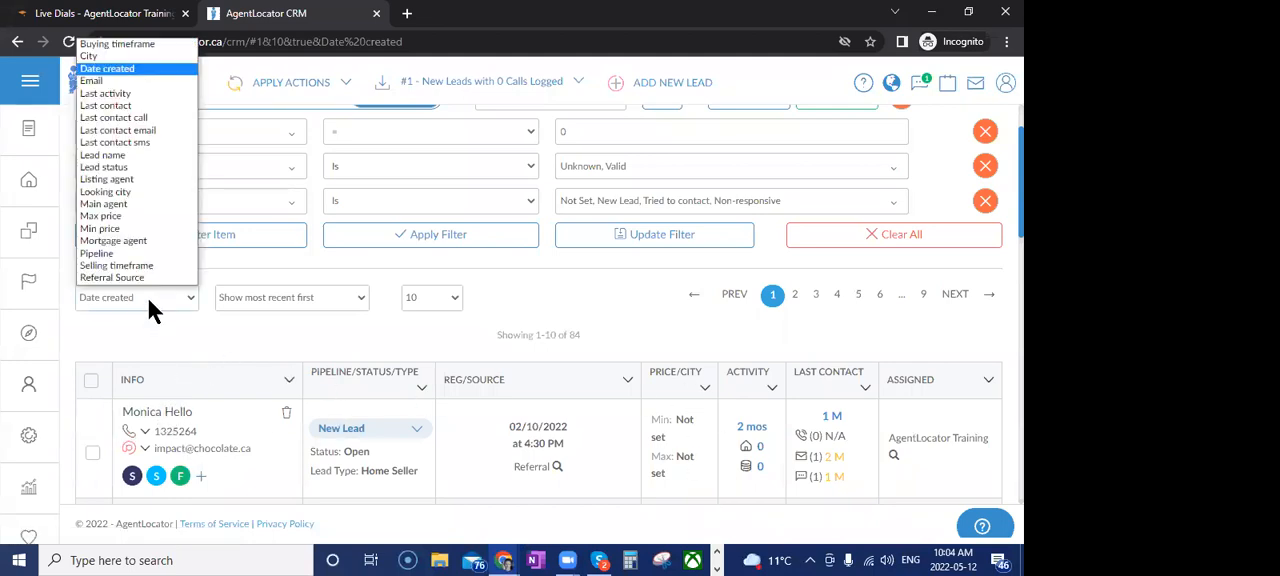
click(120, 92)
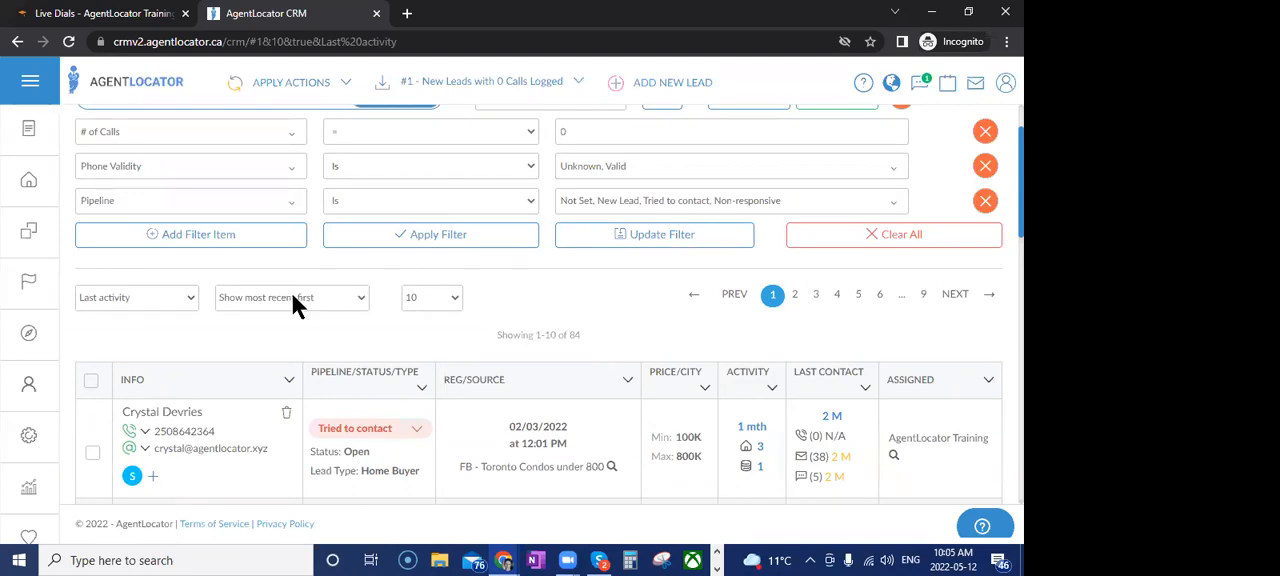
Open the first filtered lead's profile and bring up the dialer for its phone number
click(172, 412)
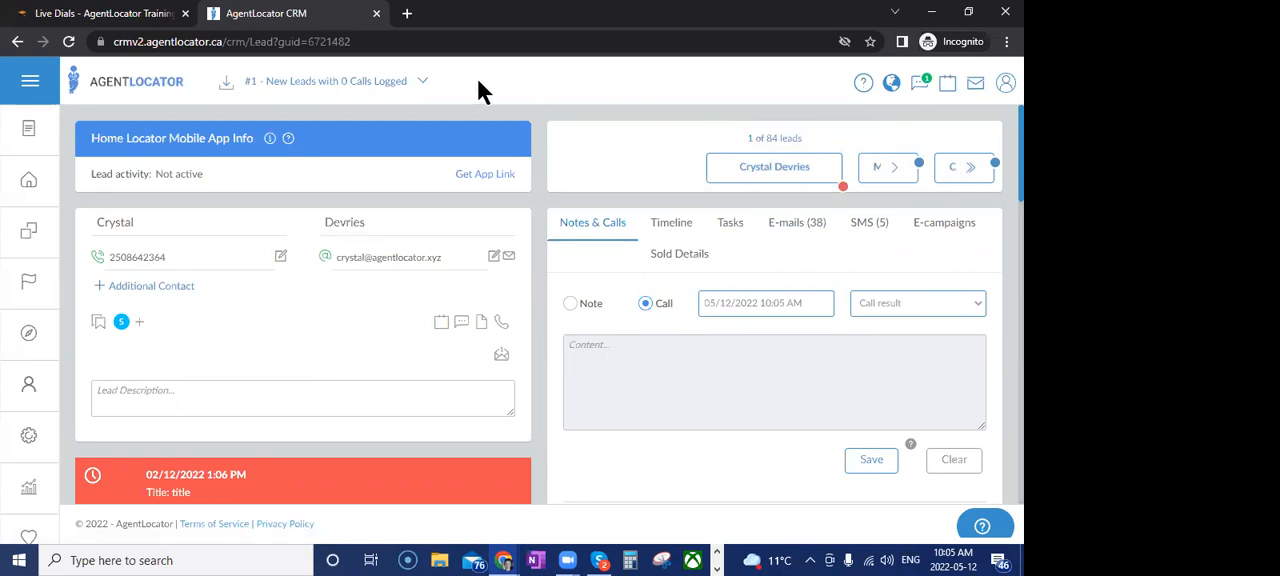
click(137, 259)
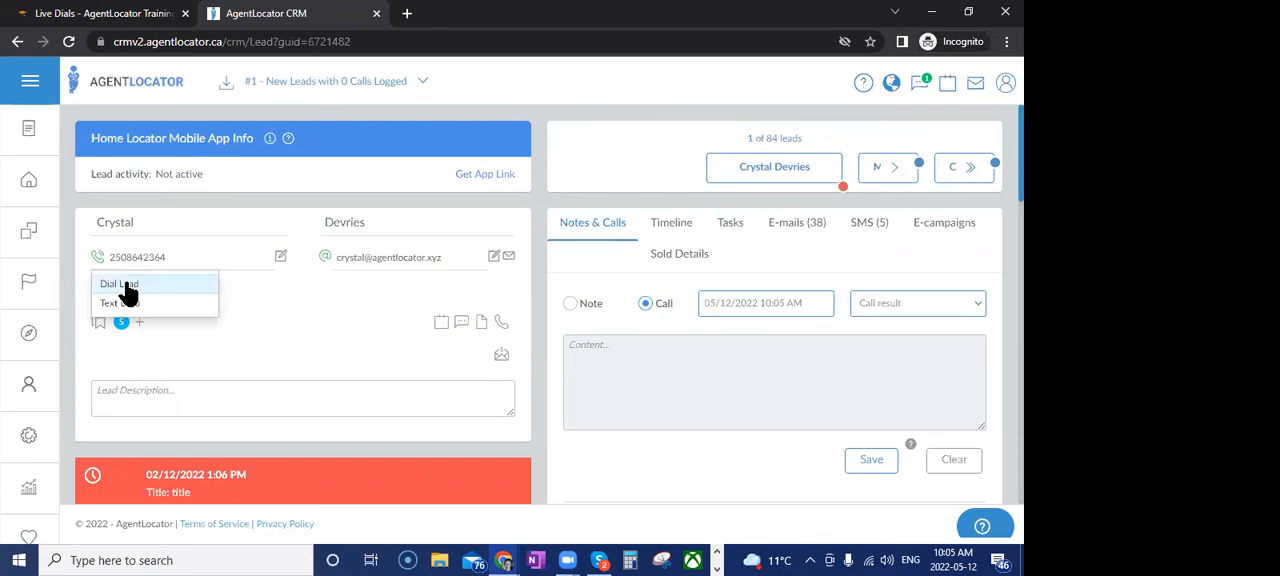
click(120, 285)
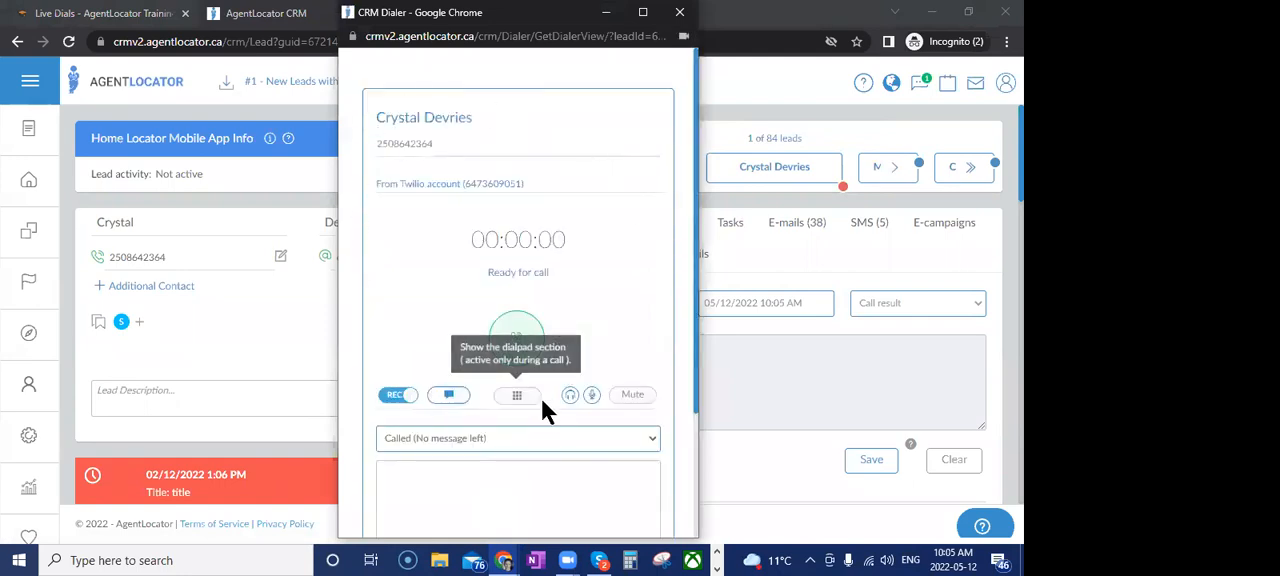
Call the lead, end the call, save it as "Called (No message left)", and close the dialer
click(524, 340)
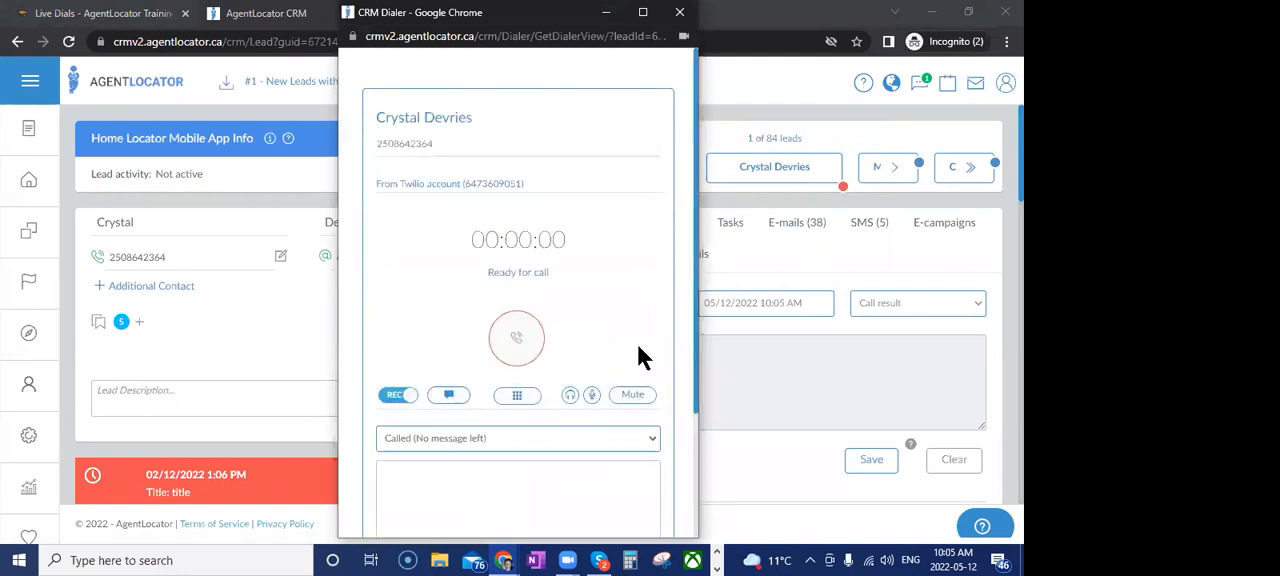
click(518, 342)
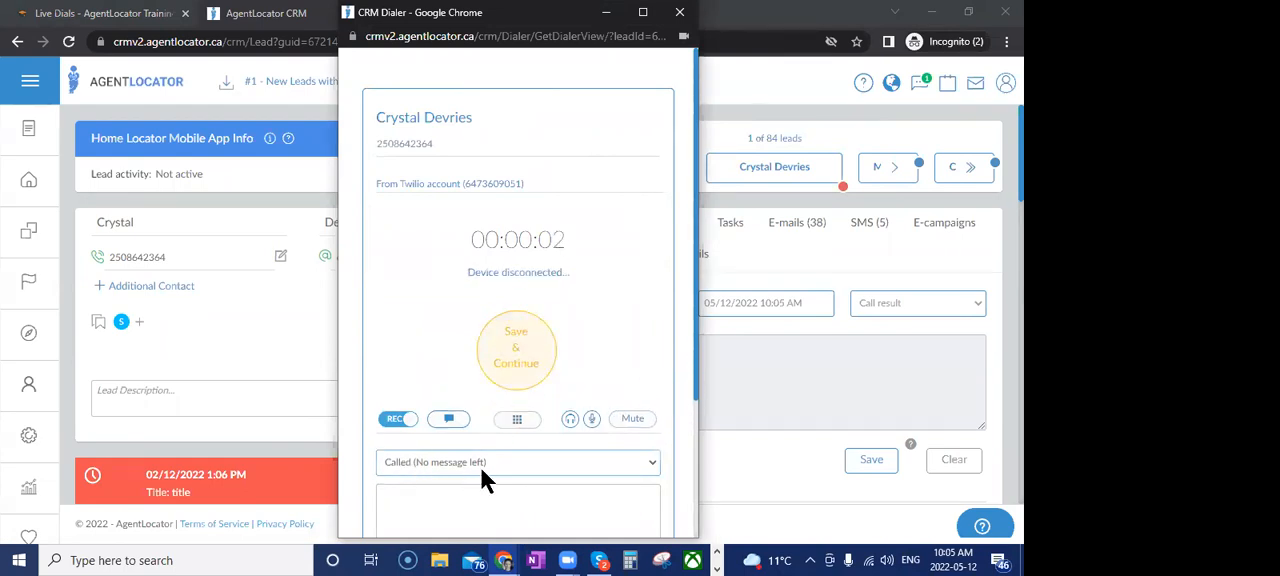
click(526, 355)
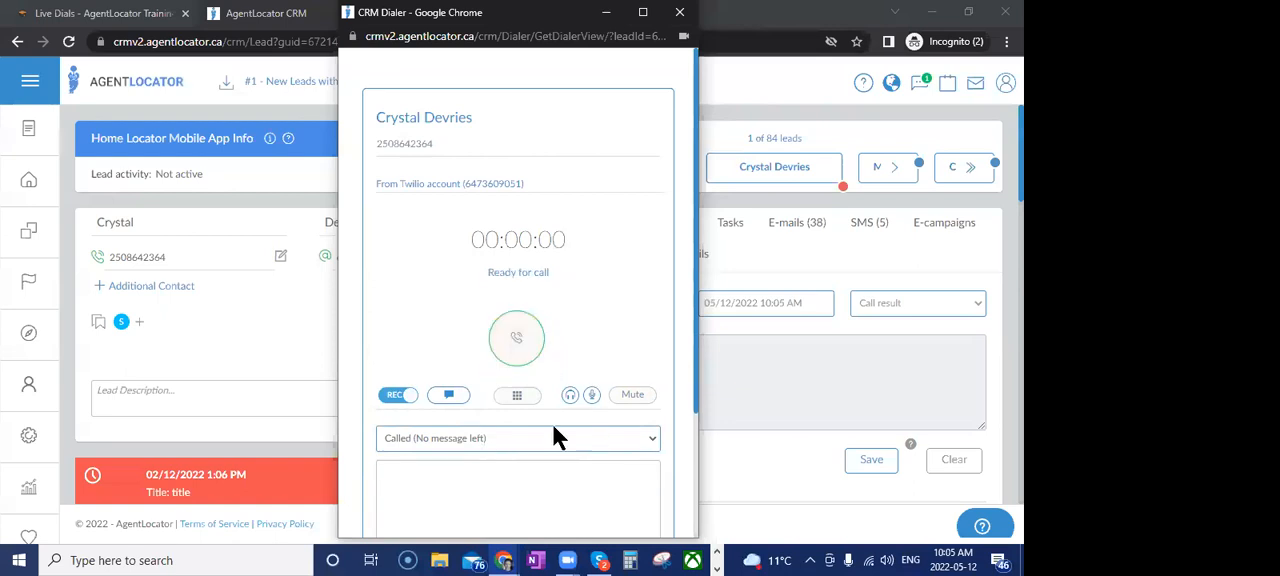
click(680, 12)
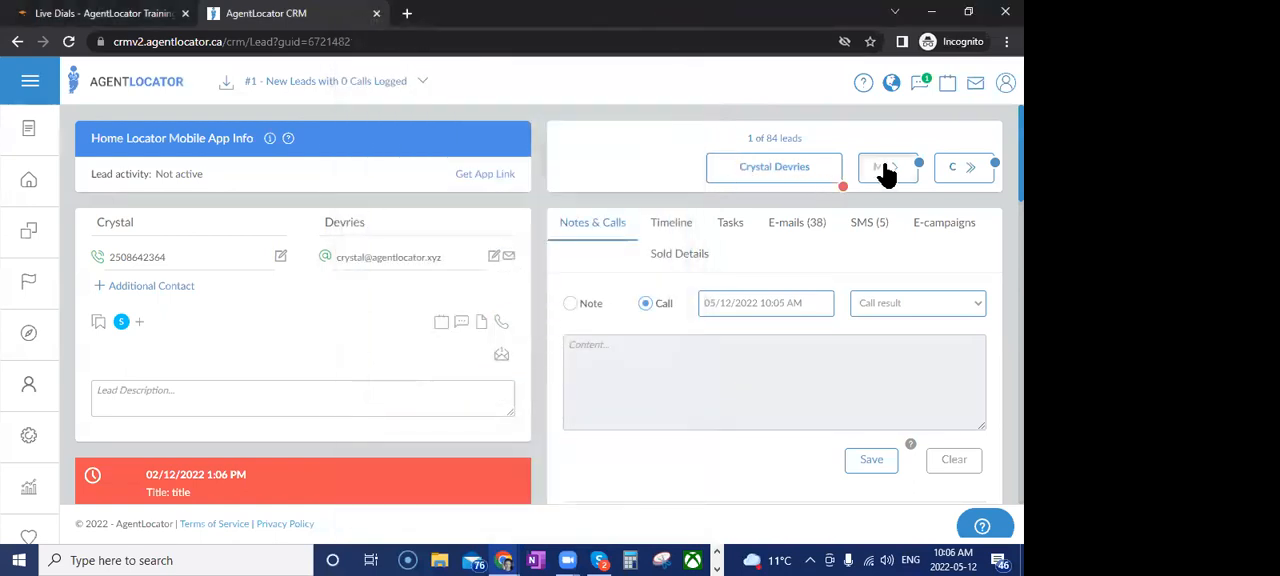
View the next lead in the queue, and return to the filtered lead list to check its call condition and leads
click(886, 168)
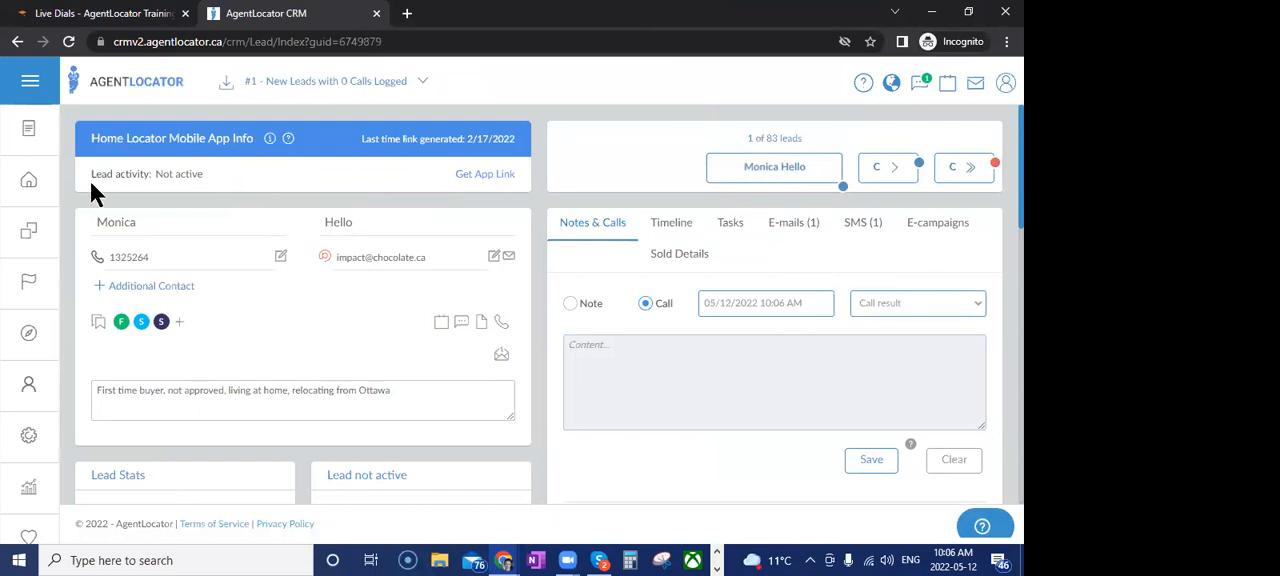
click(28, 180)
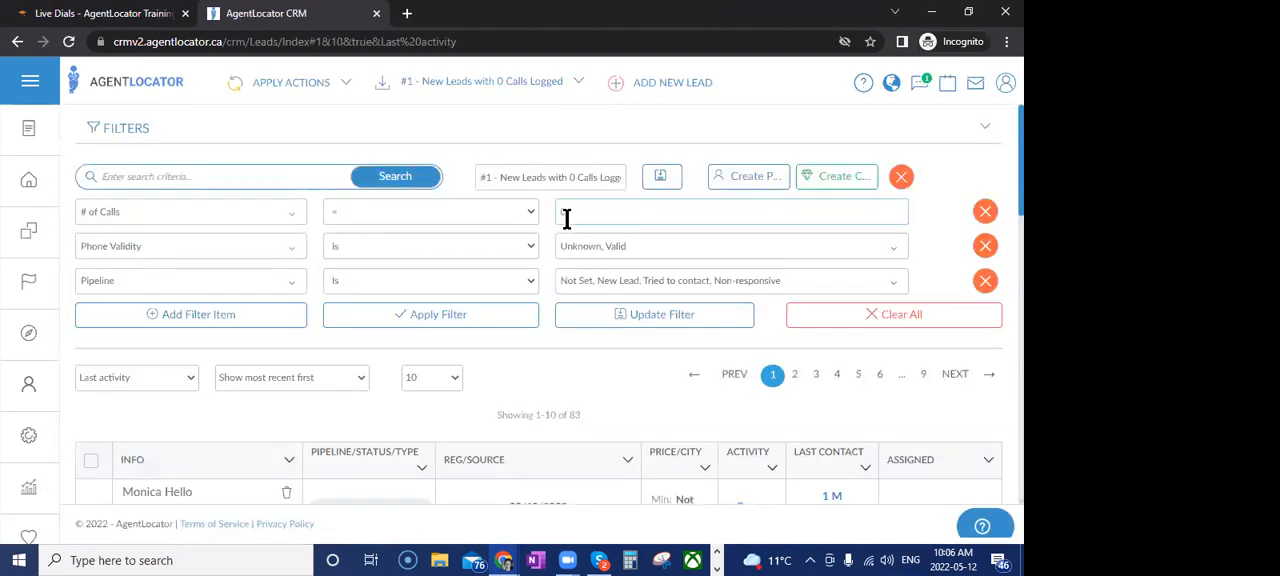
click(567, 215)
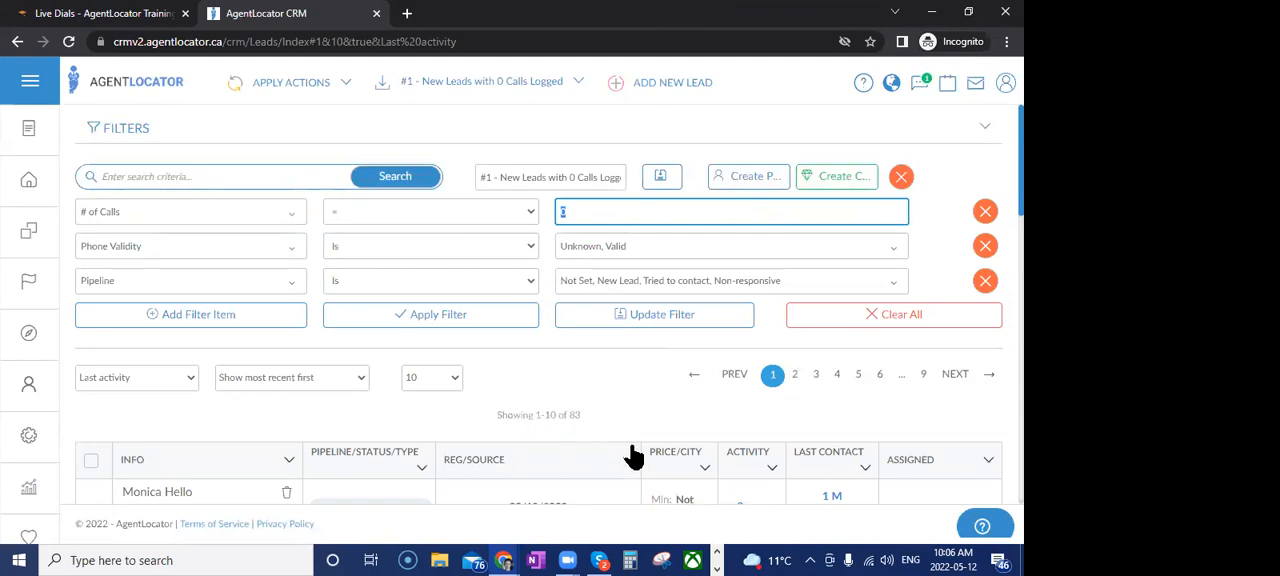
scroll(637, 359, down, 2)
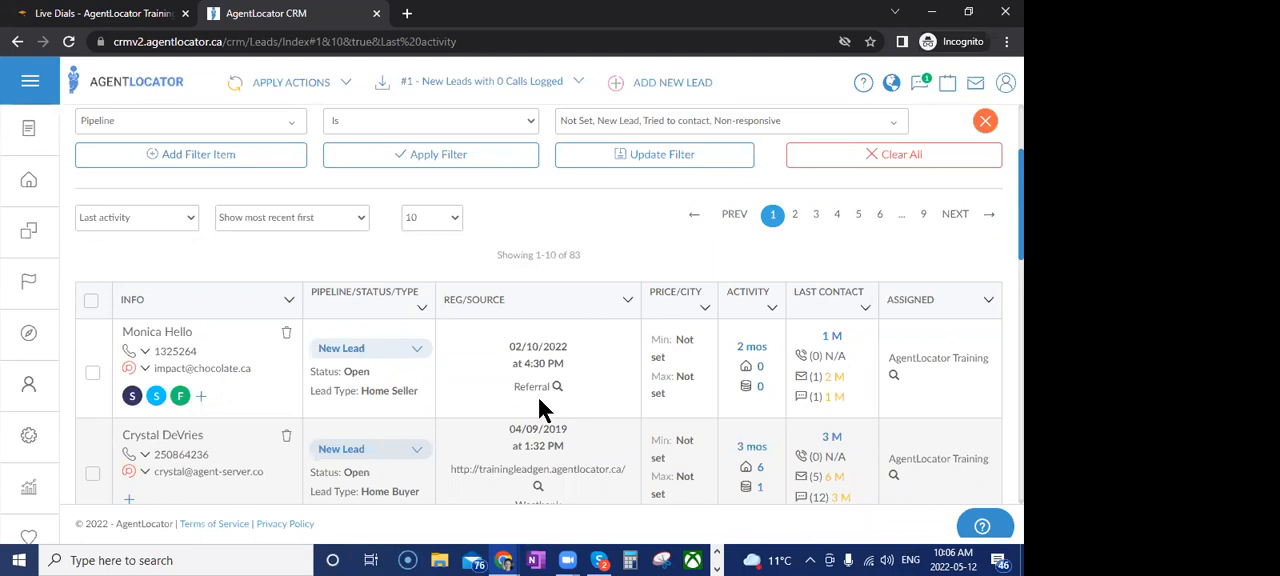
scroll(538, 396, up, 2)
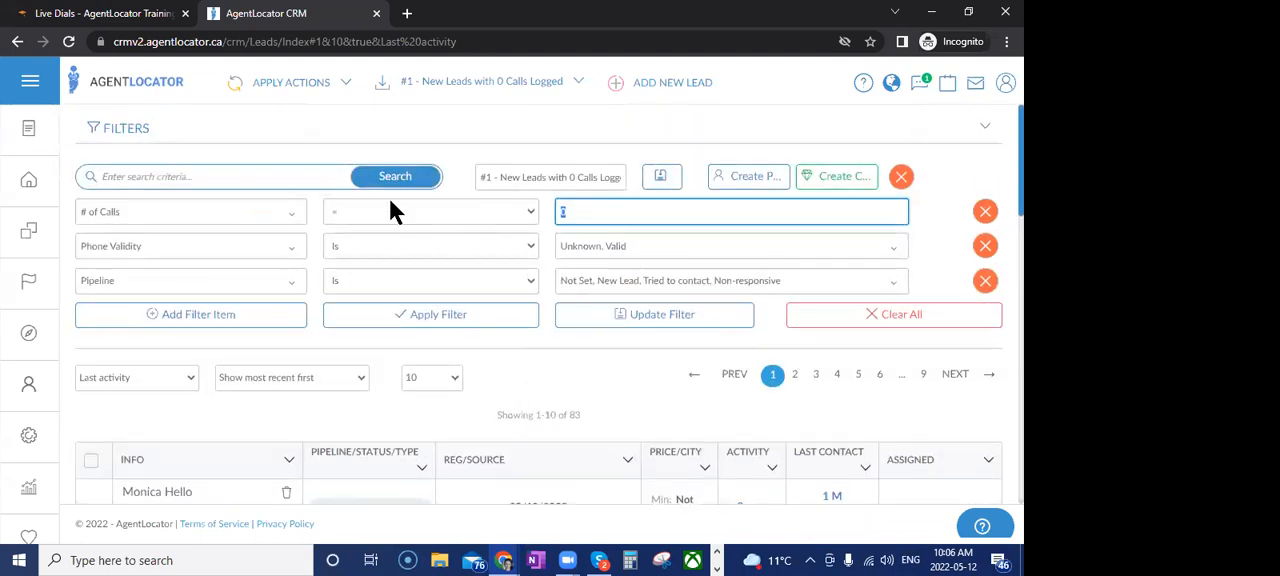
Add a Last Activity condition for all leads within the last 30 days to the filter and apply it
click(163, 314)
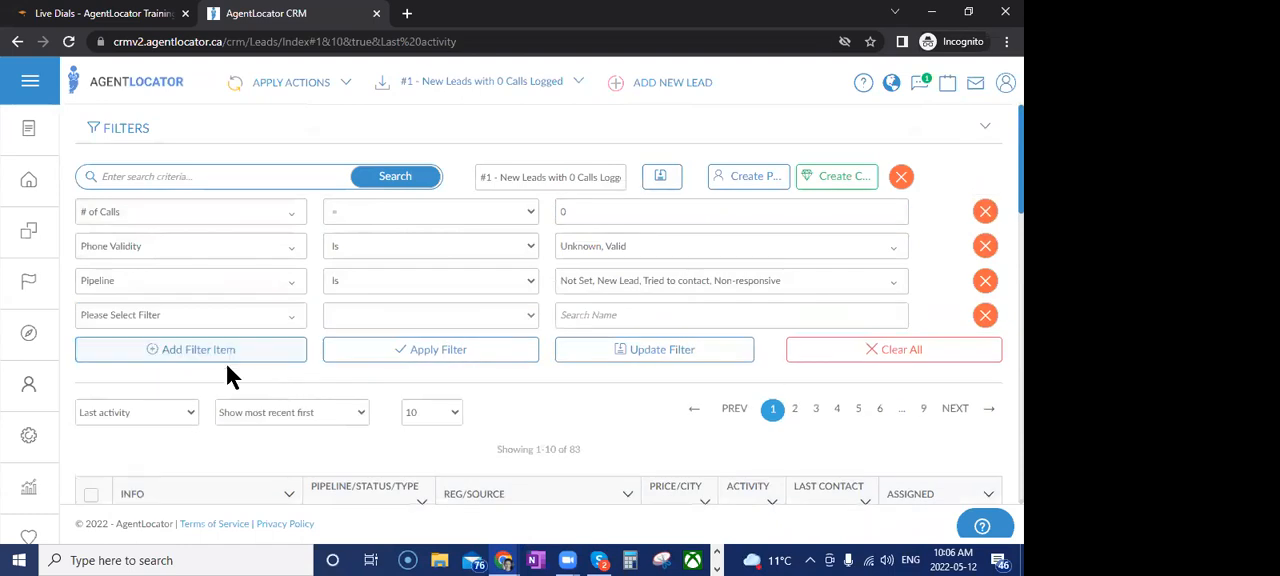
click(193, 316)
text(last)
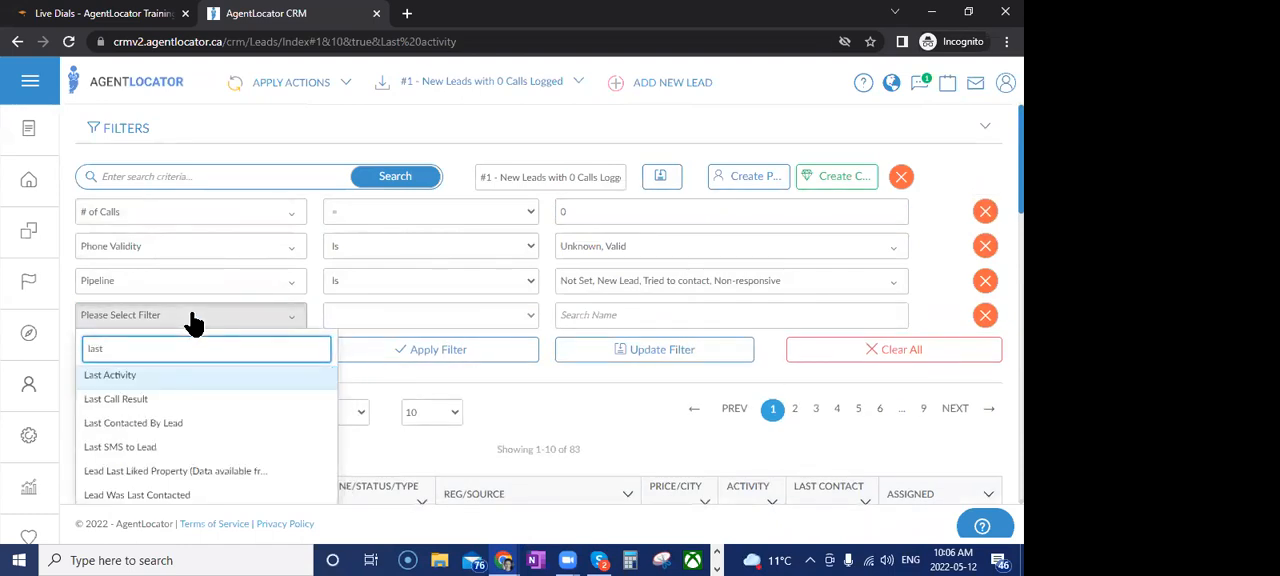
click(183, 377)
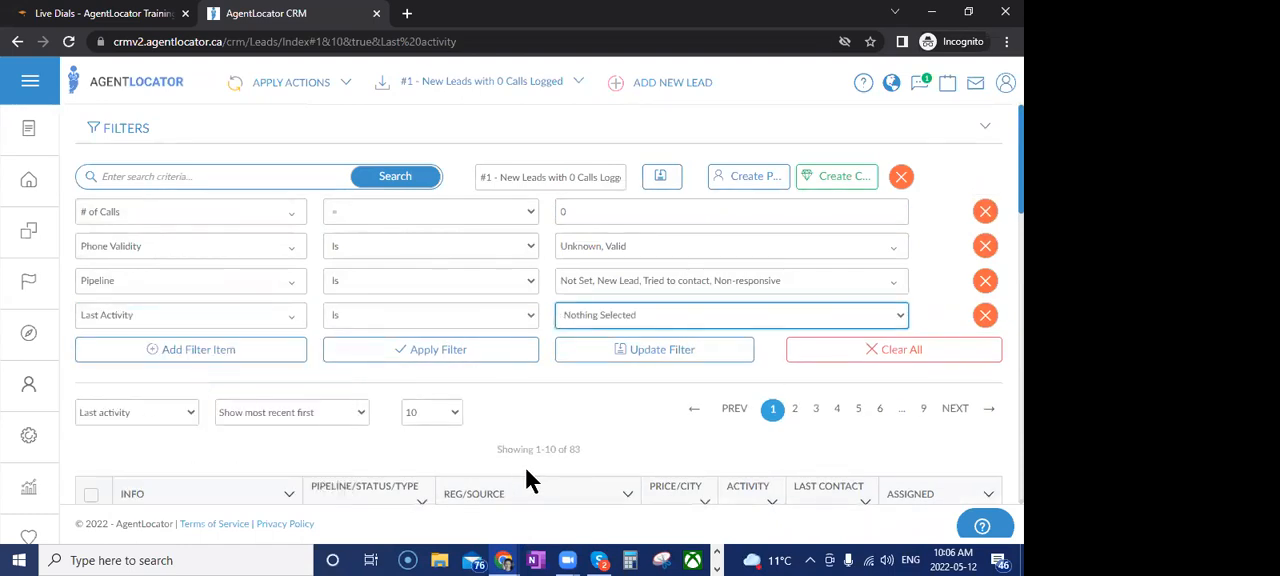
click(588, 315)
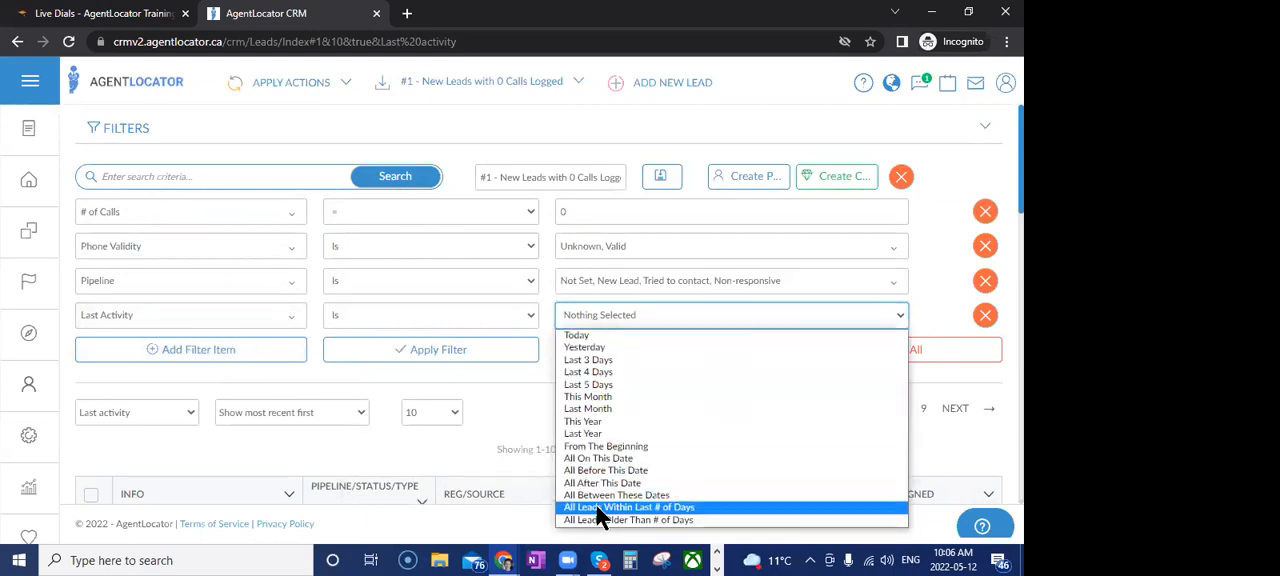
click(600, 508)
click(594, 313)
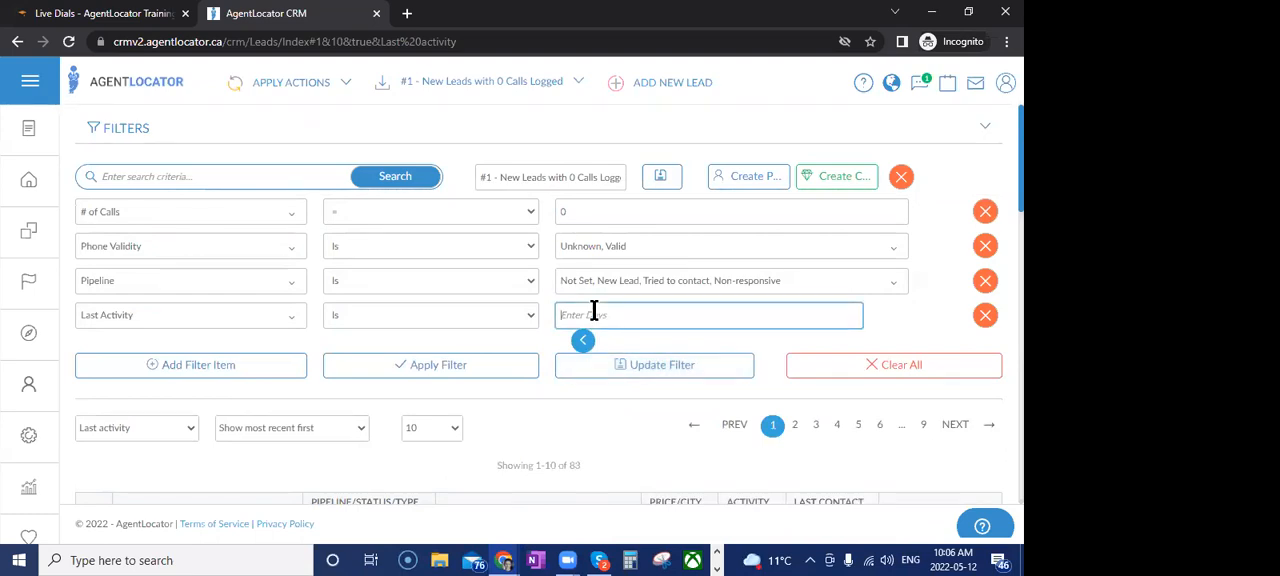
text(30)
click(488, 368)
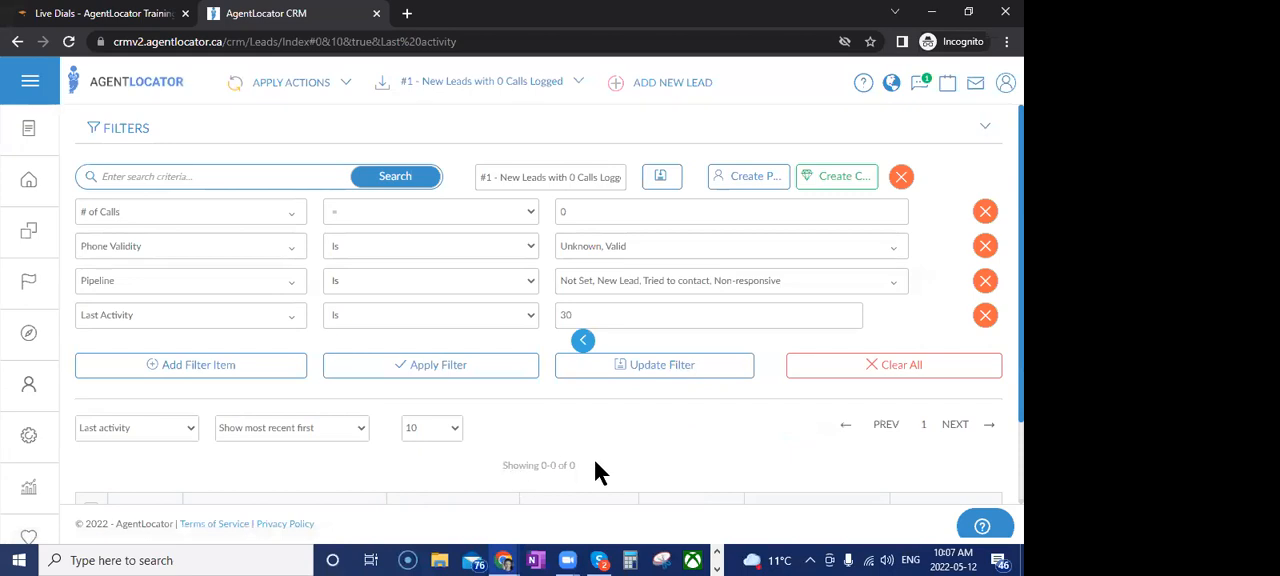
Try the filter with the Last Activity window set to 60 and then 90 days
click(560, 314)
key(Delete)
text(6)
click(525, 362)
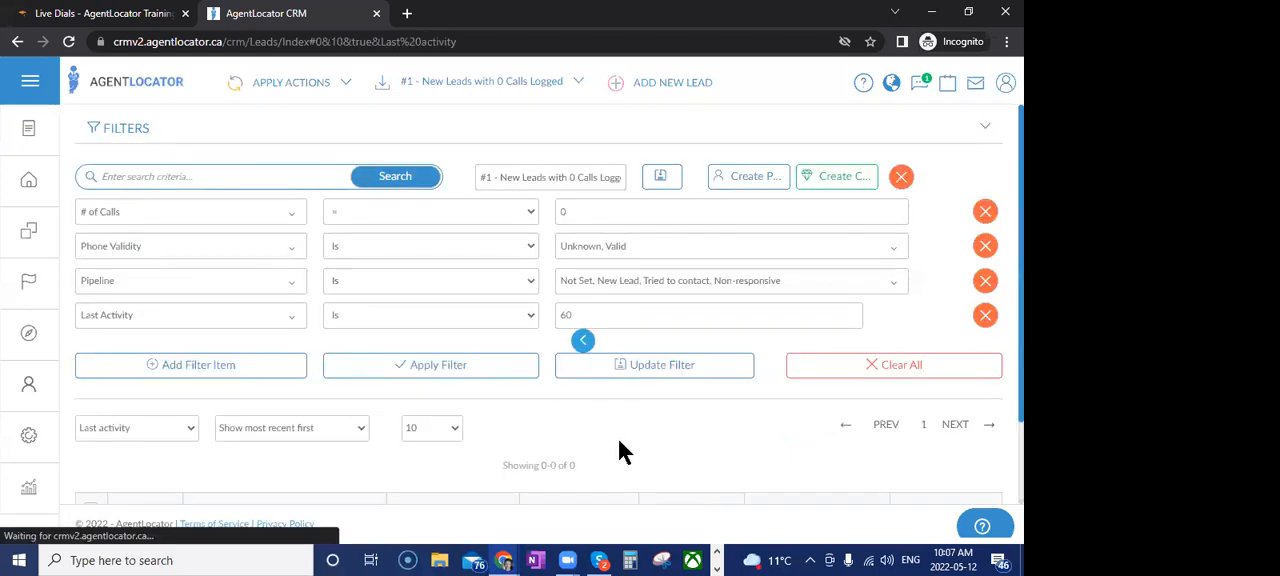
click(562, 315)
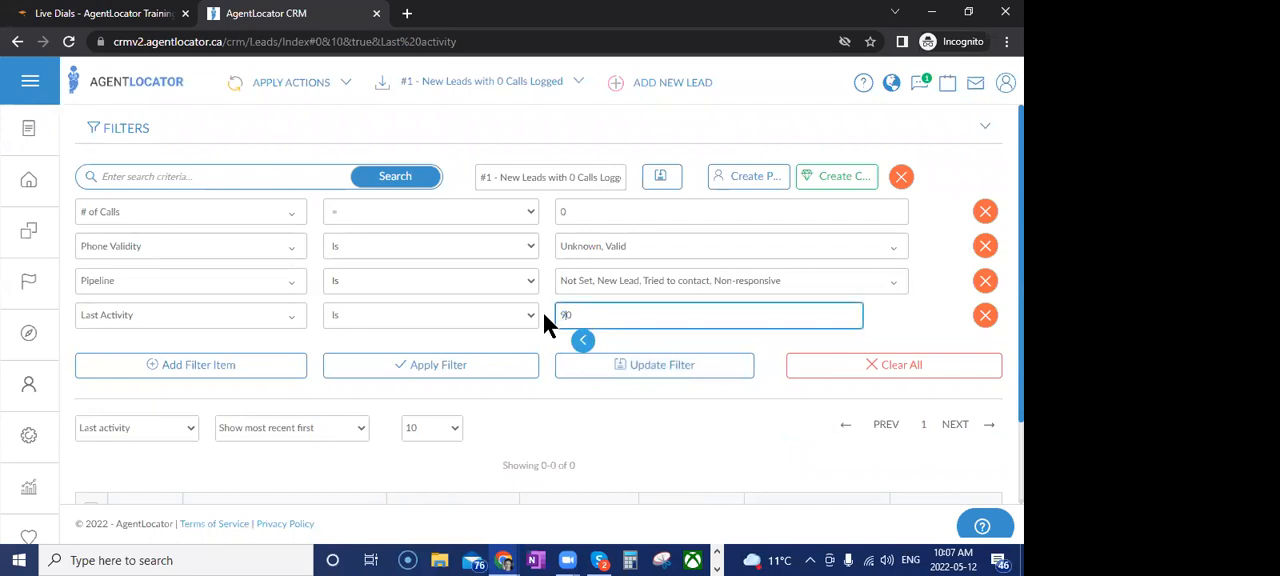
click(499, 370)
Set the Last Activity window to 300 days, apply the filter, and review the resulting leads
double_click(568, 315)
text(300)
click(515, 376)
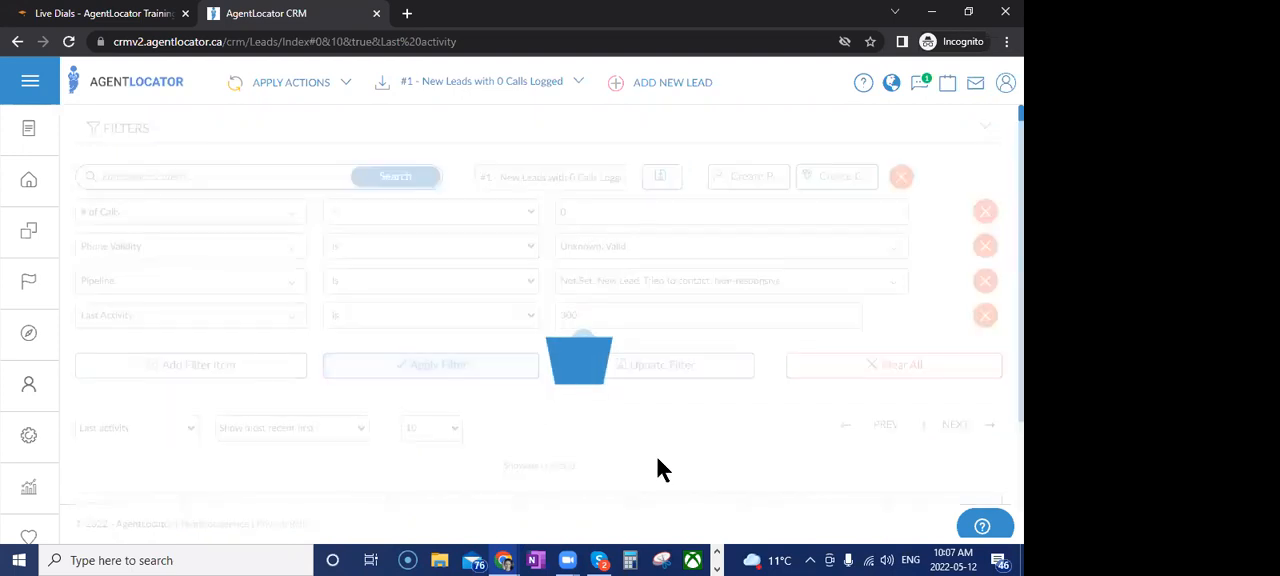
scroll(623, 430, down, 2)
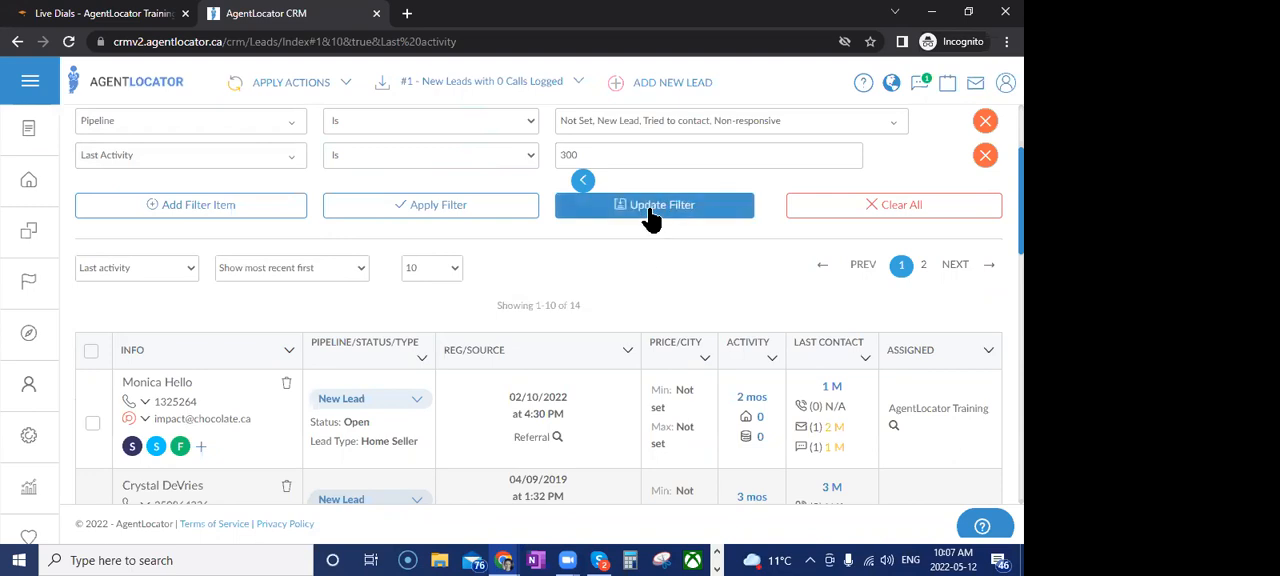
scroll(614, 282, up, 1)
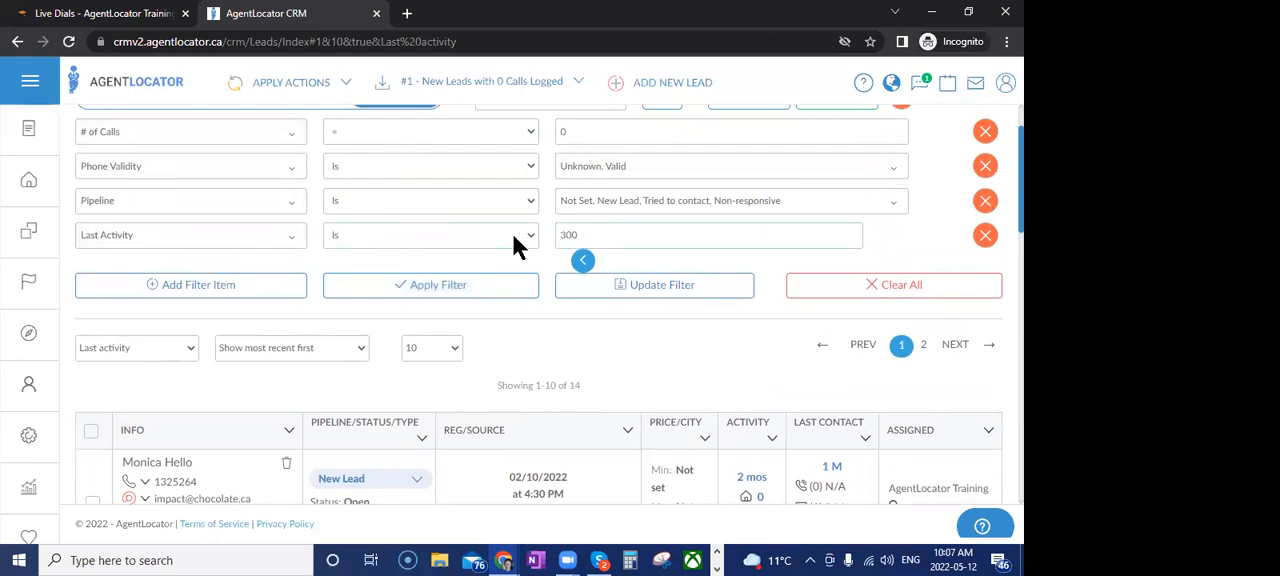
click(457, 286)
scroll(546, 391, down, 2)
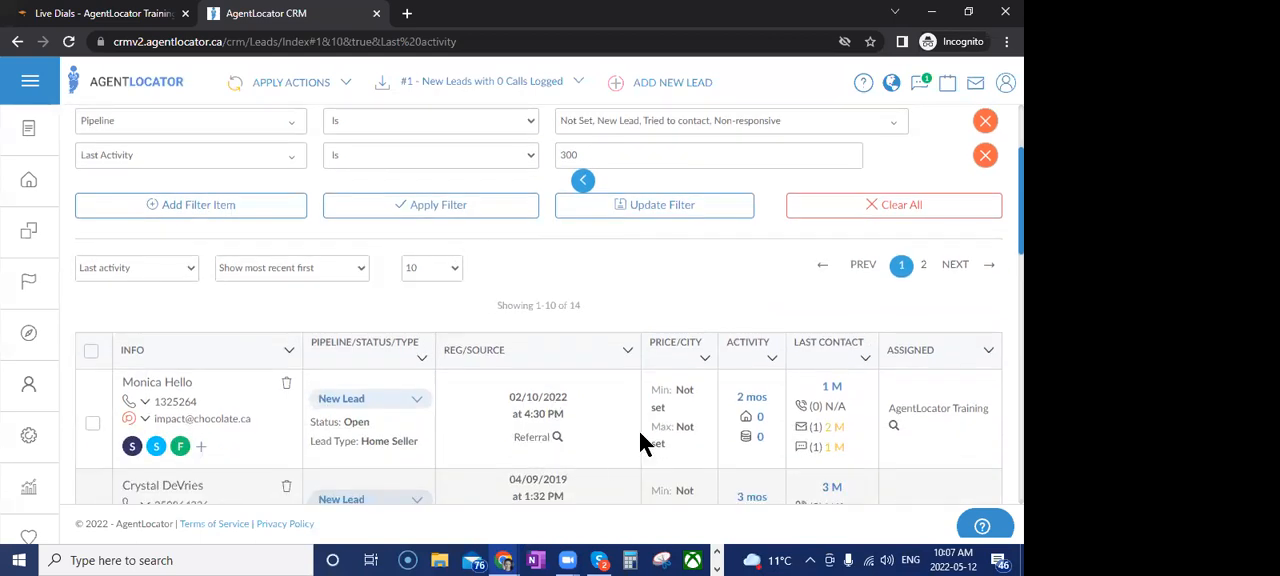
View the first filtered lead's profile, and return to the lead list to check its leads and filter conditions
click(180, 387)
click(510, 424)
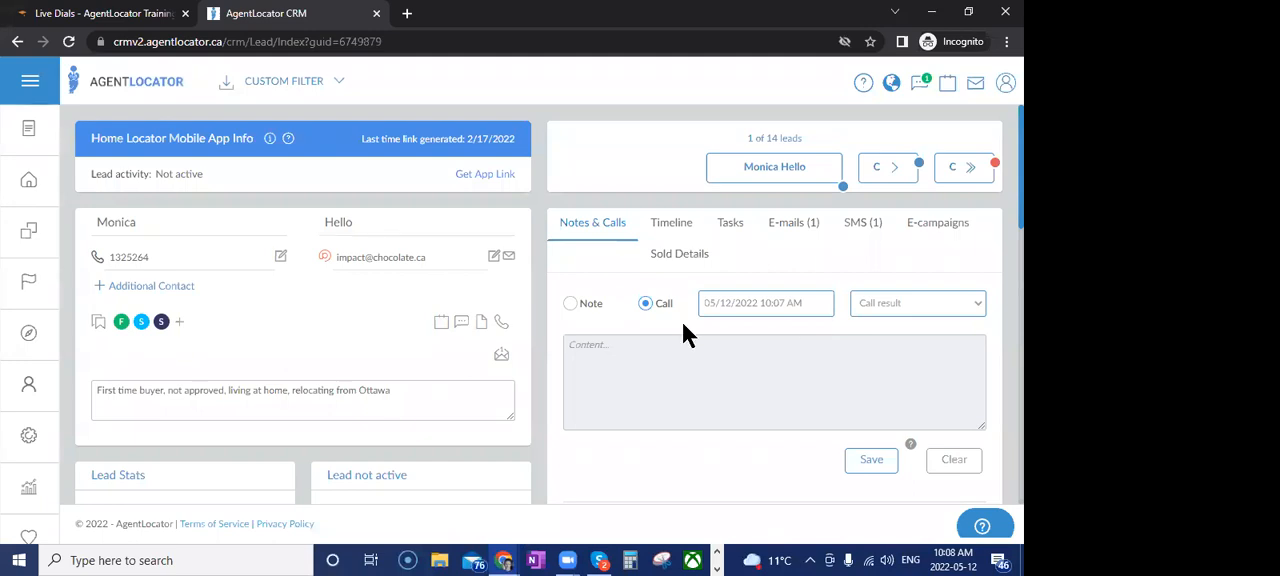
click(12, 177)
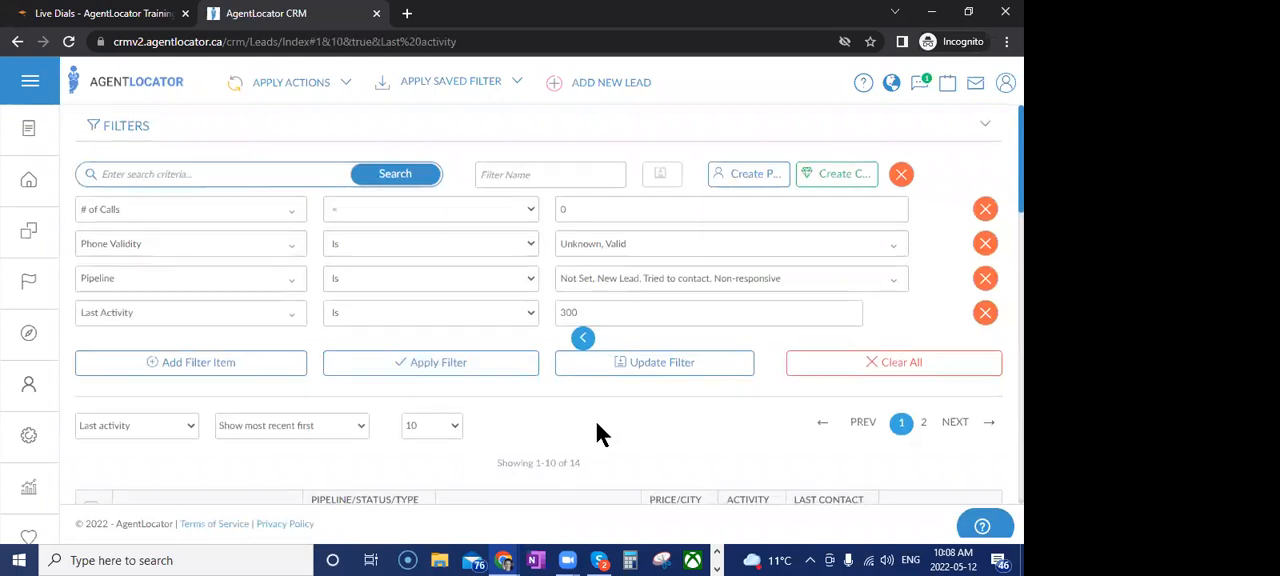
scroll(595, 420, down, 2)
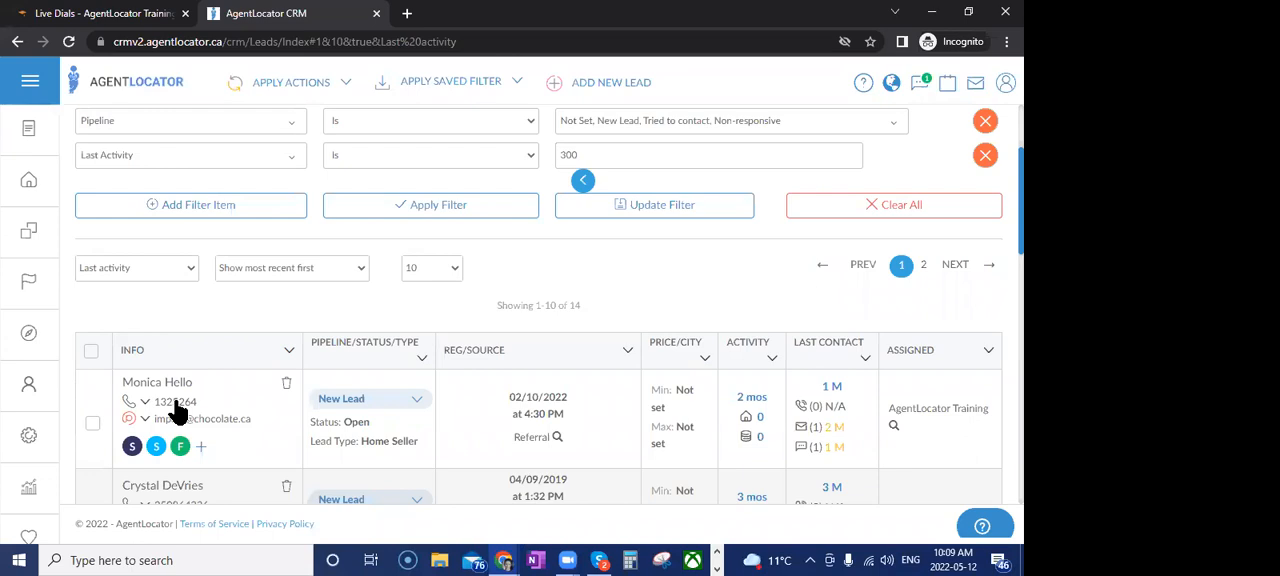
scroll(600, 298, up, 1)
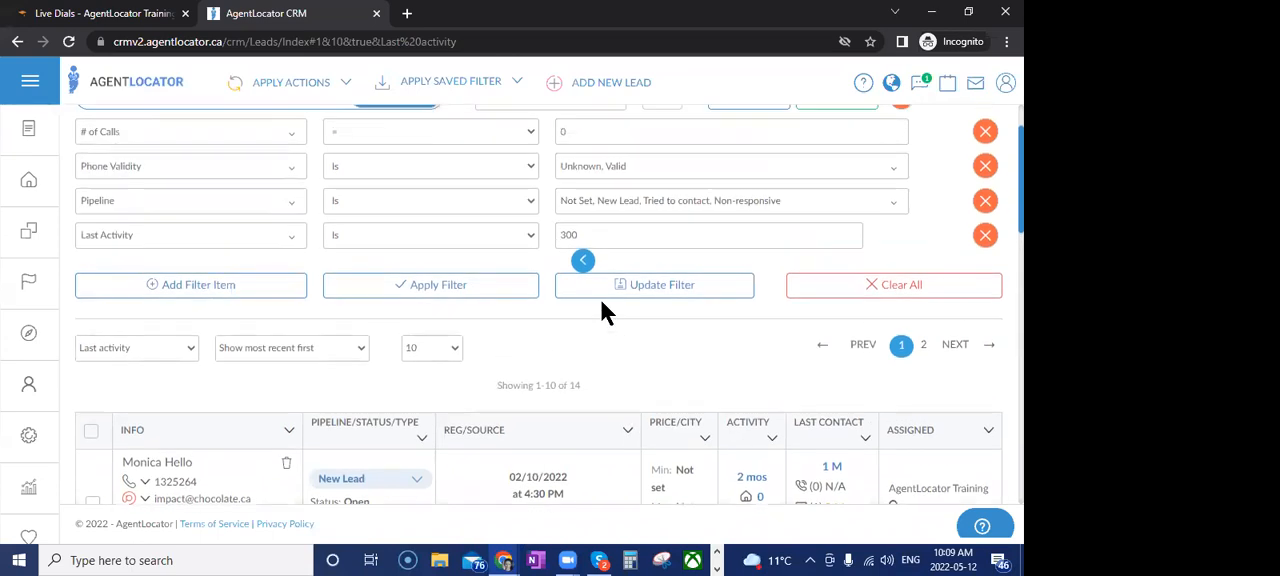
scroll(560, 365, up, 1)
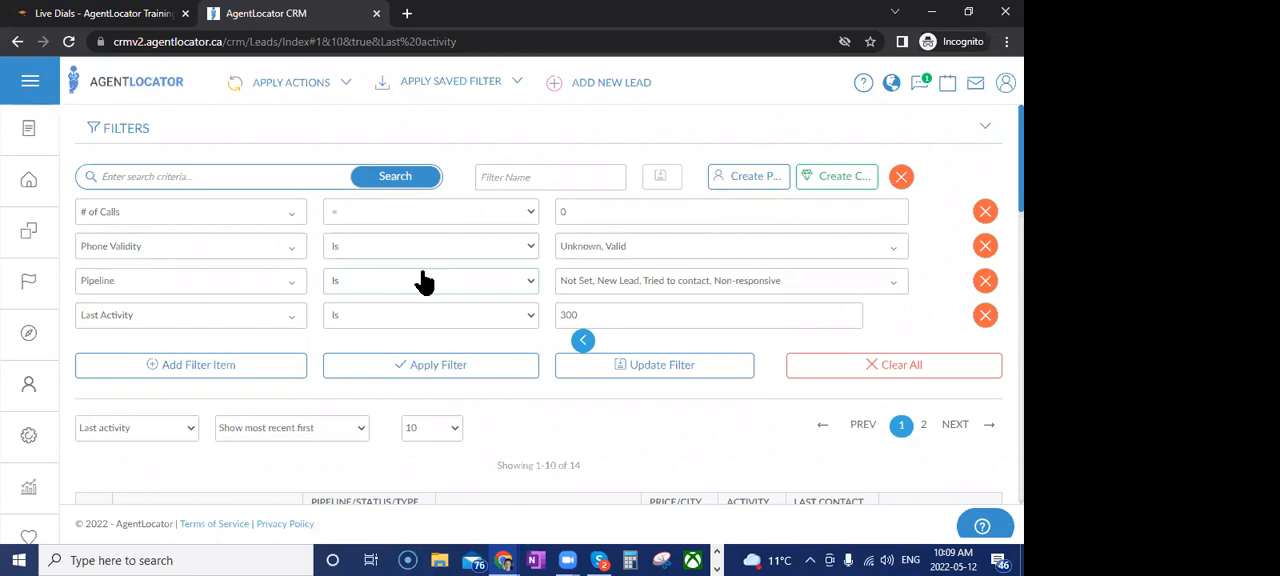
Load the saved filter "#2 - New Leads - Need to Make Contact", add Non-responsive to its Pipeline condition, and update the filter
click(450, 81)
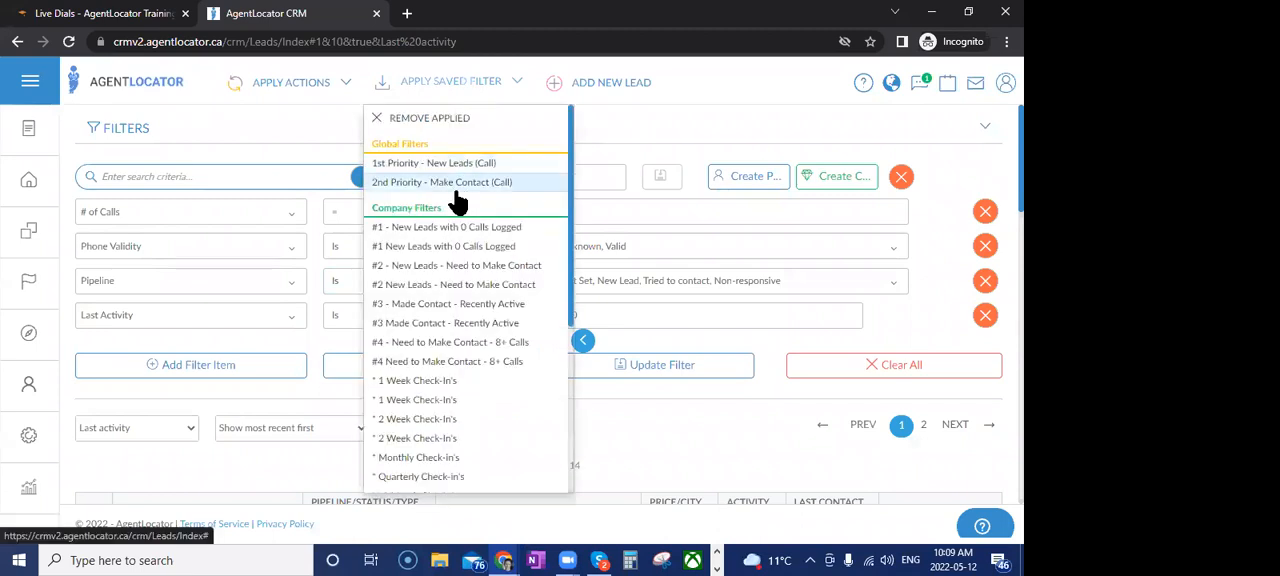
click(414, 277)
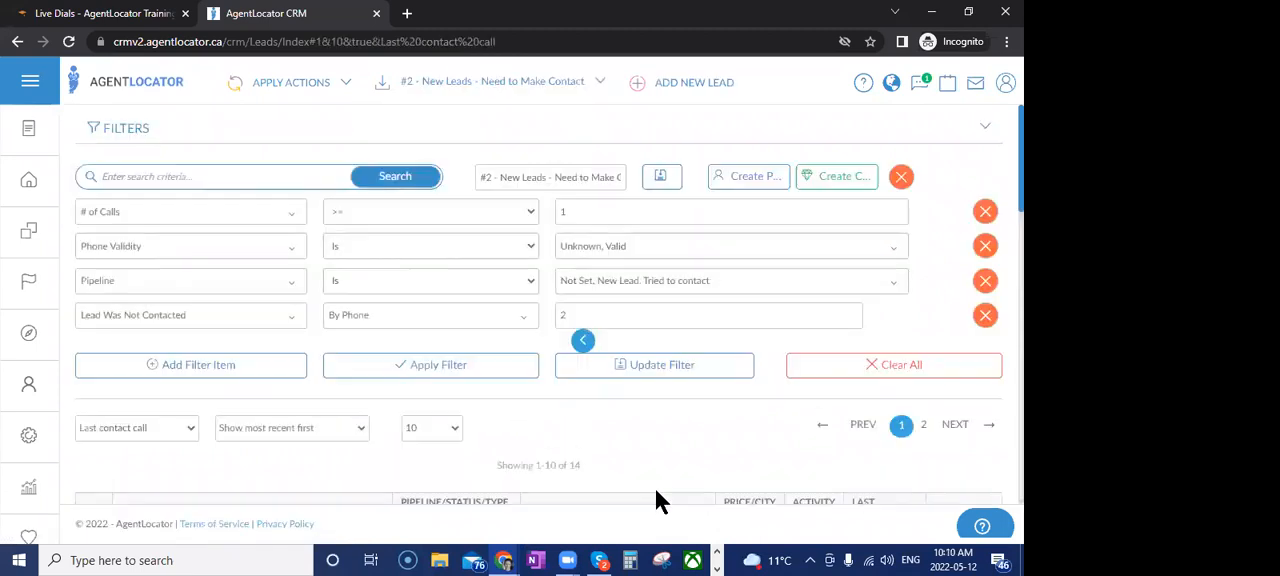
click(731, 288)
click(632, 412)
click(520, 405)
click(632, 368)
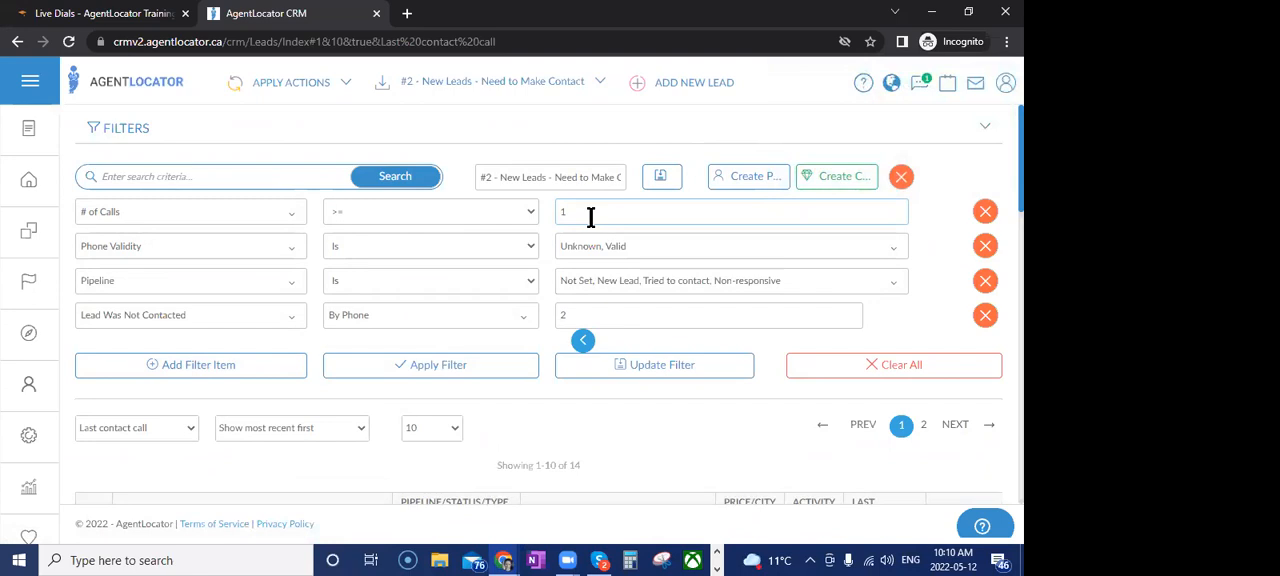
Review the call counts and last contact dates of the filtered leads, and the filter's "Lead Was Not Contacted" by phone condition
scroll(765, 330, down, 3)
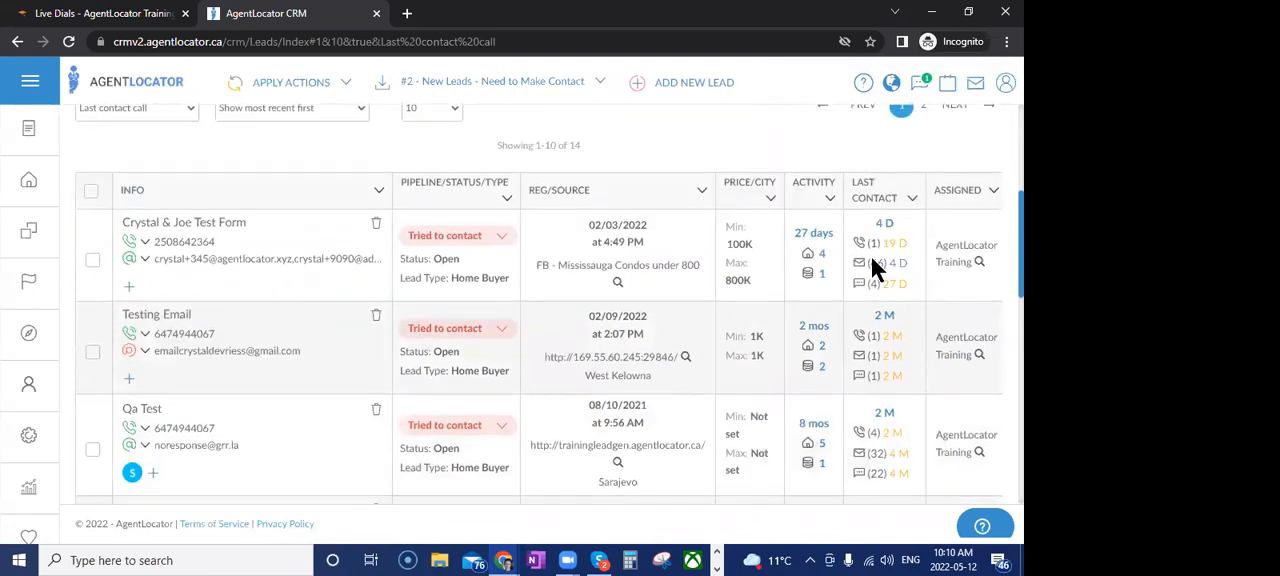
scroll(870, 343, down, 1)
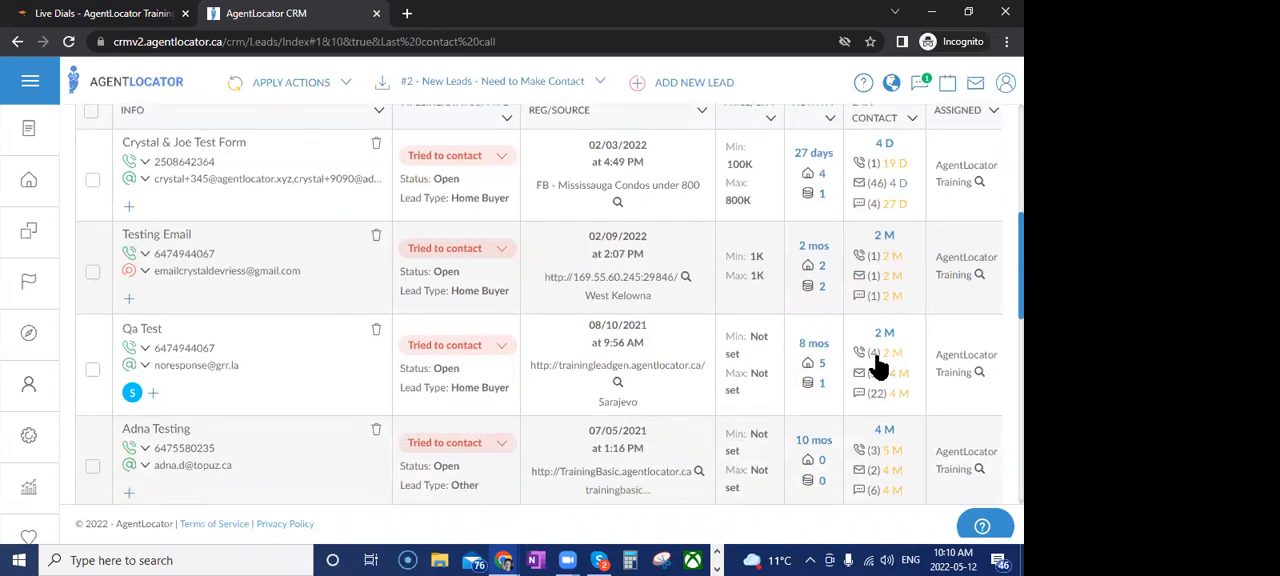
mouse_move(900, 465)
scroll(900, 465, down, 3)
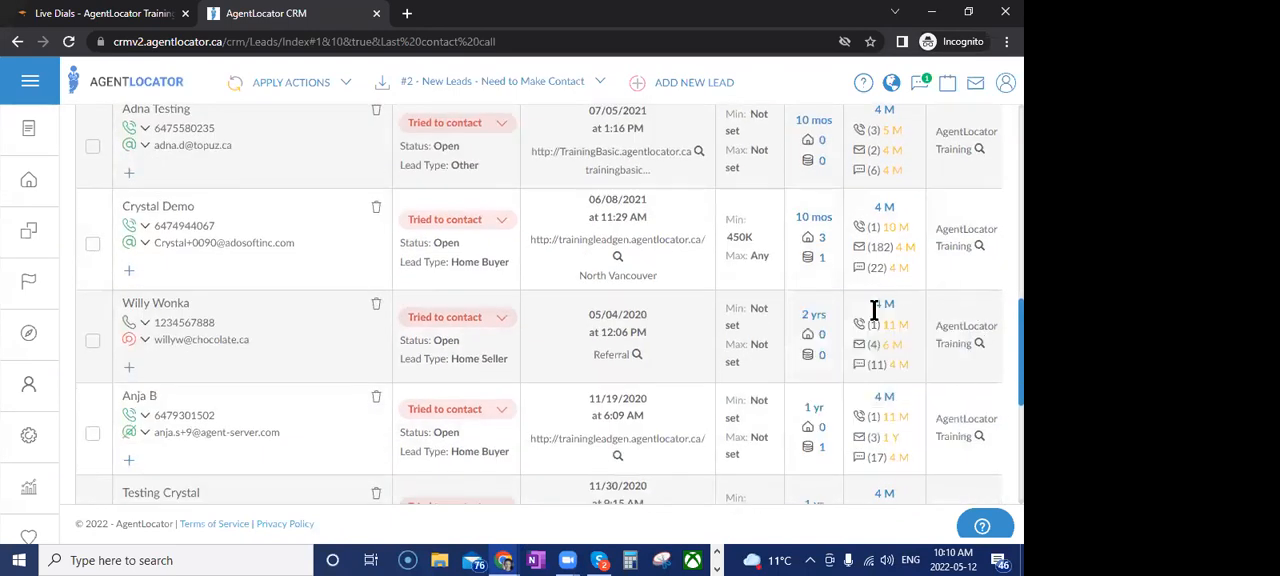
scroll(832, 394, up, 6)
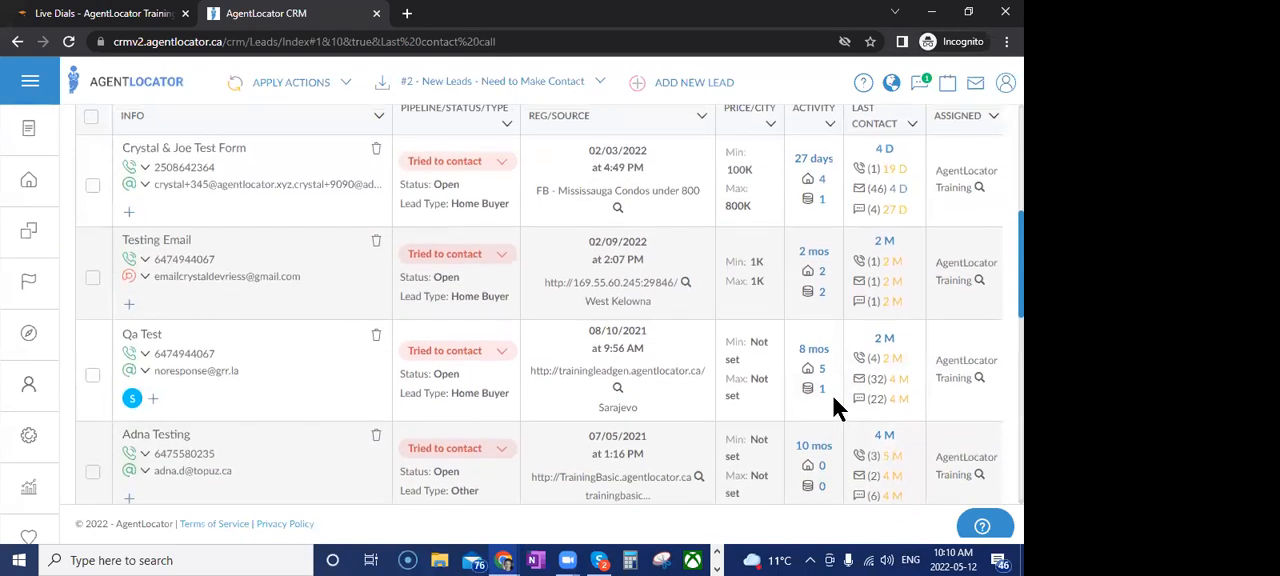
scroll(743, 459, up, 1)
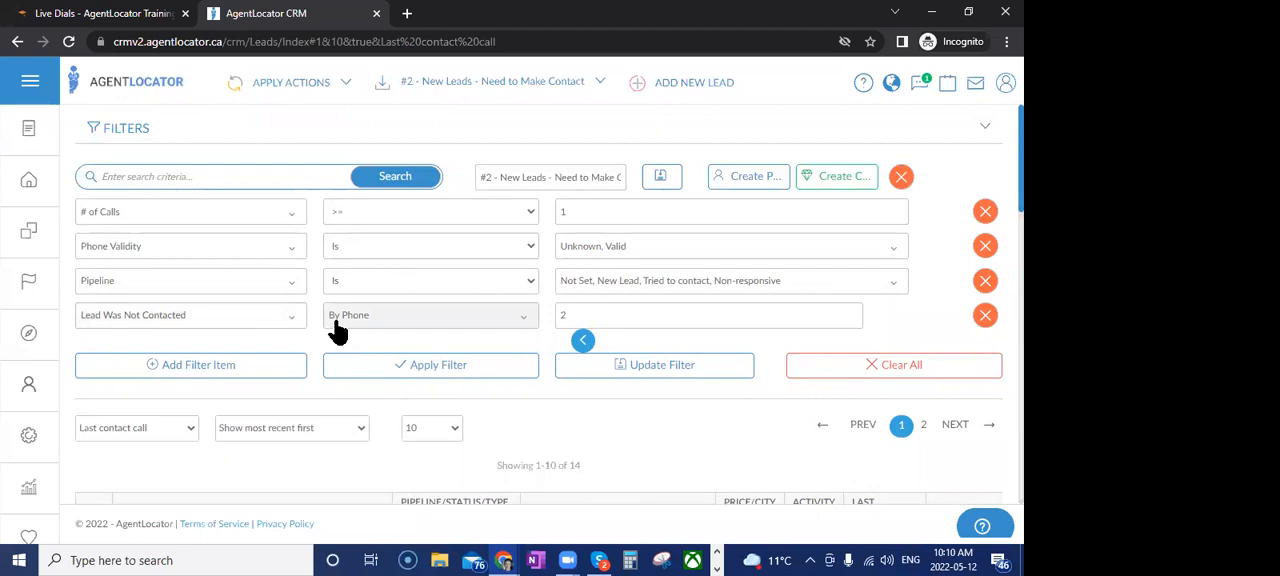
double_click(581, 316)
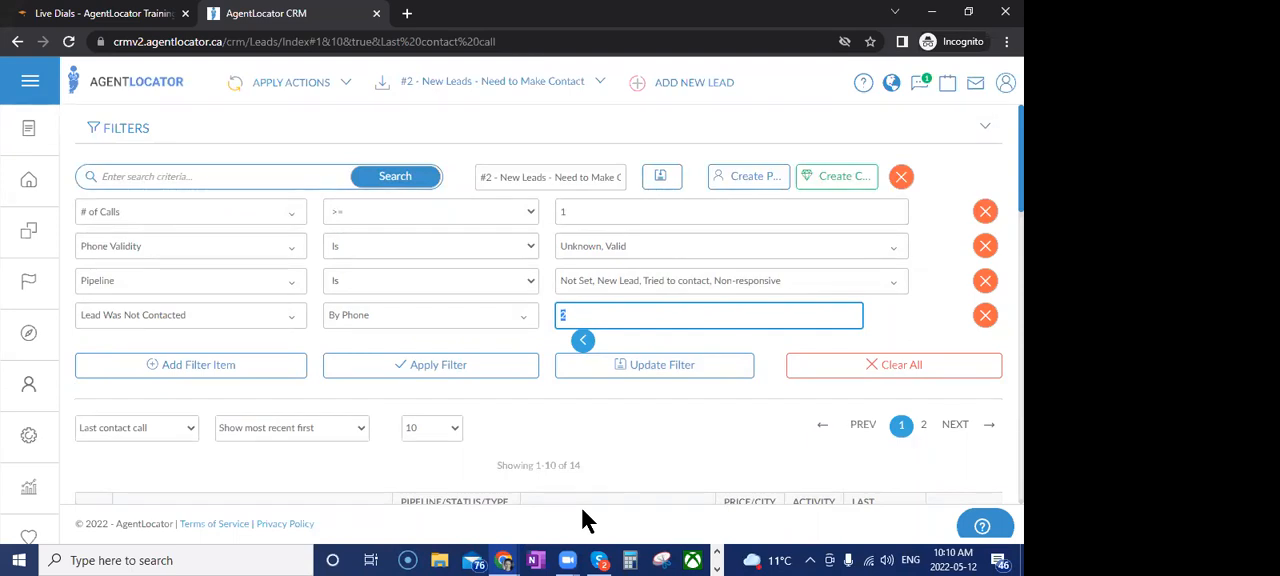
click(556, 462)
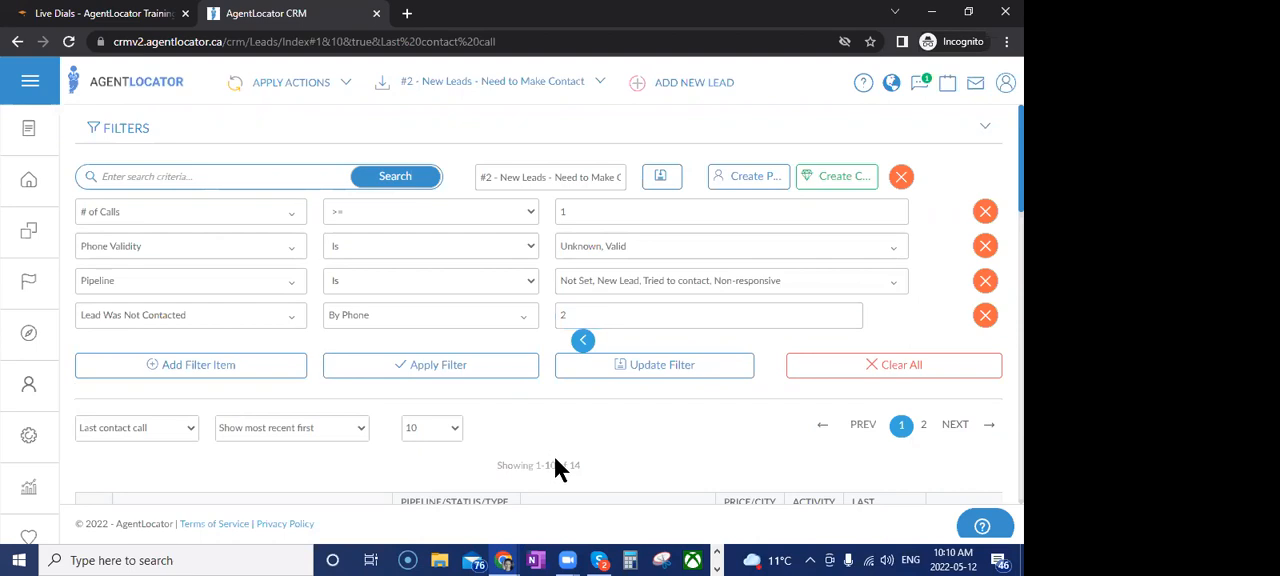
click(490, 84)
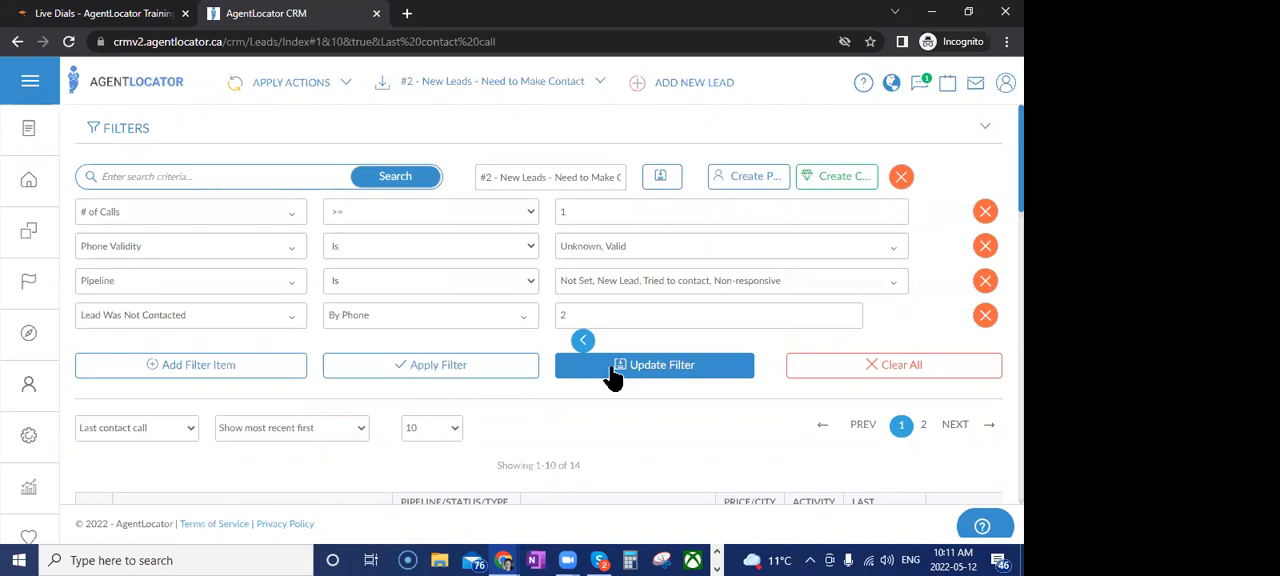
Call the first filtered lead from its profile, end the call, and save it as "Called (No message left)" to continue to the next lead
scroll(595, 423, down, 2)
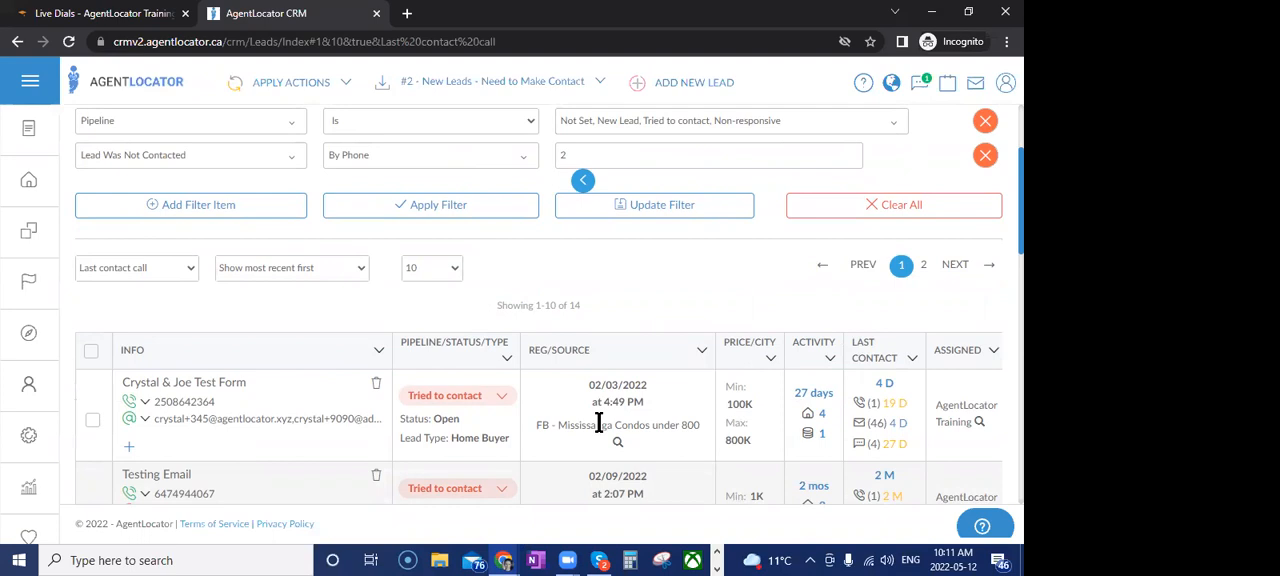
mouse_move(898, 438)
click(196, 384)
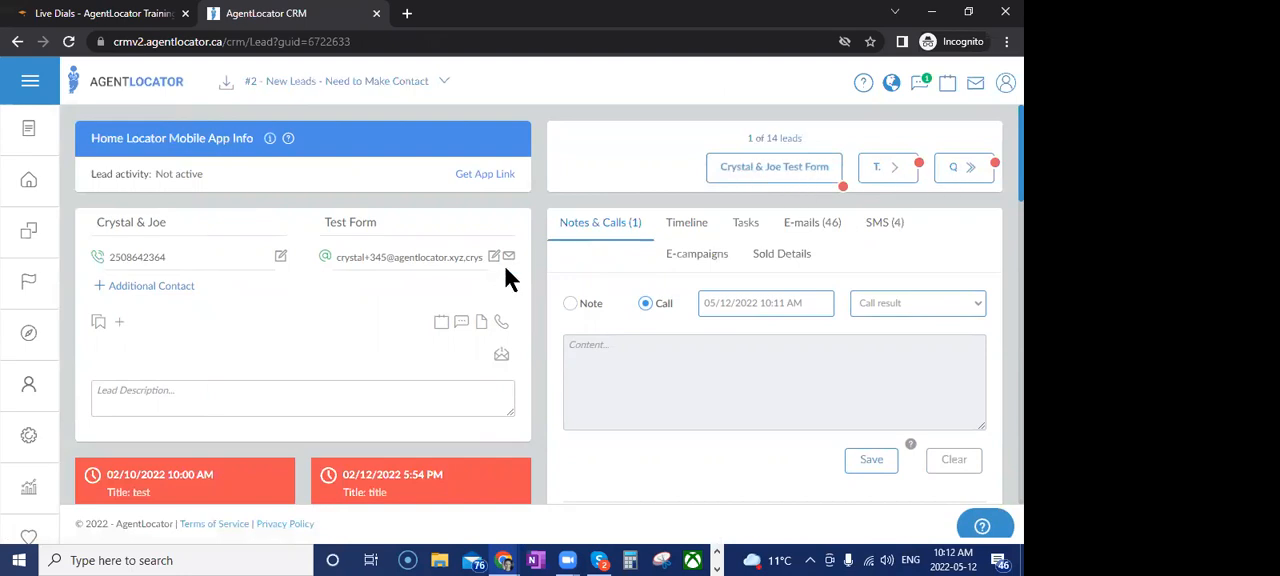
click(145, 258)
click(136, 284)
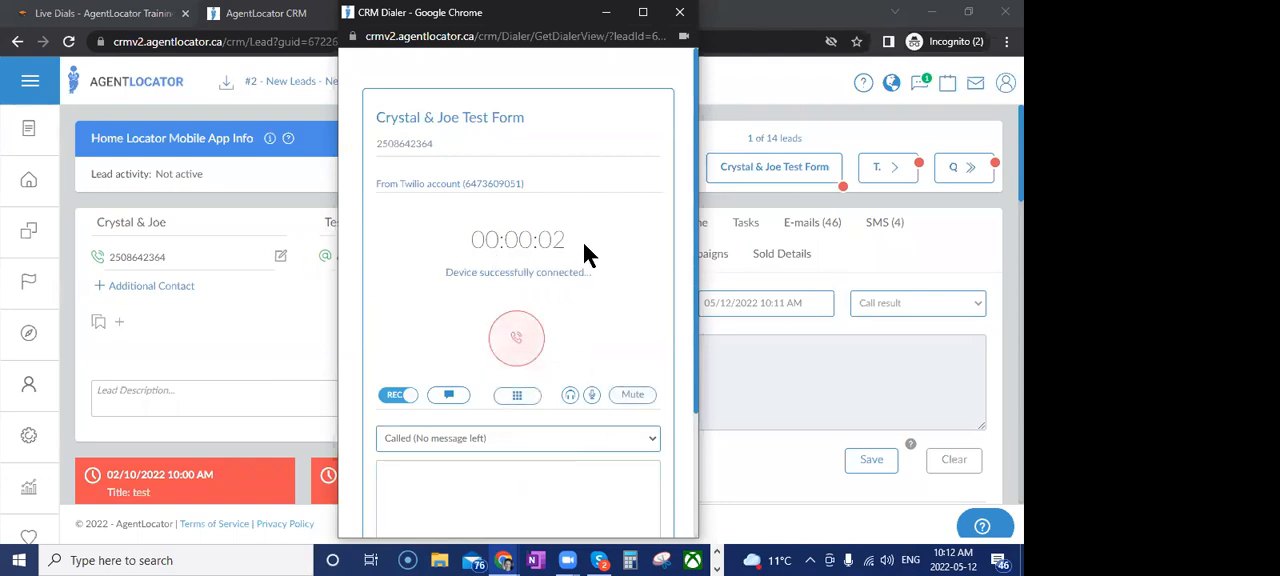
click(515, 334)
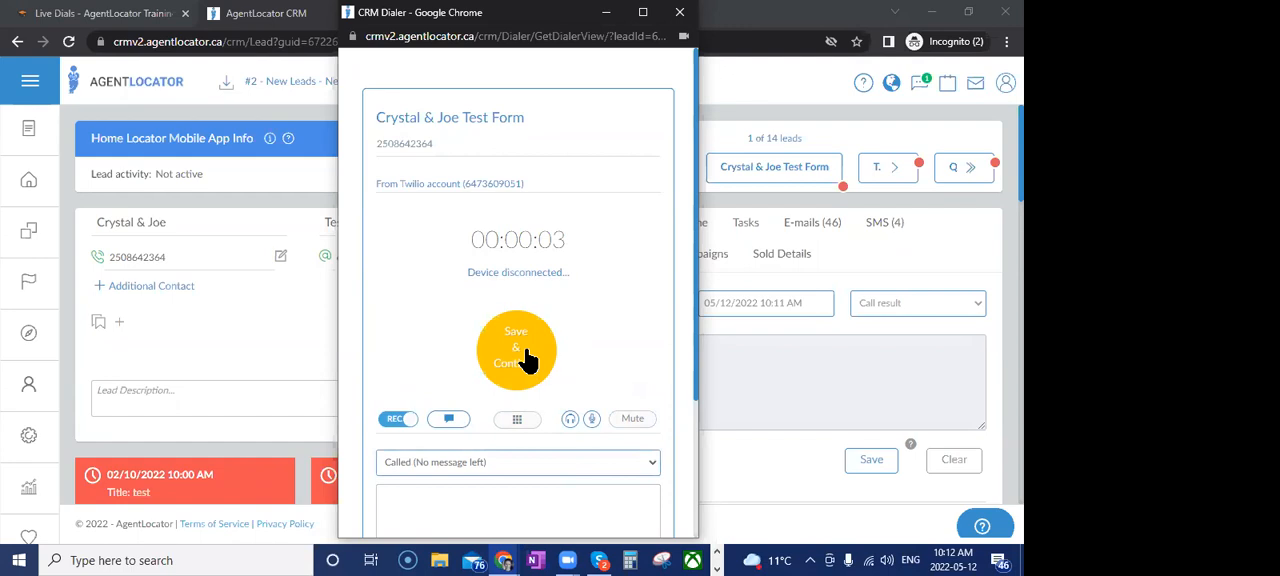
click(527, 358)
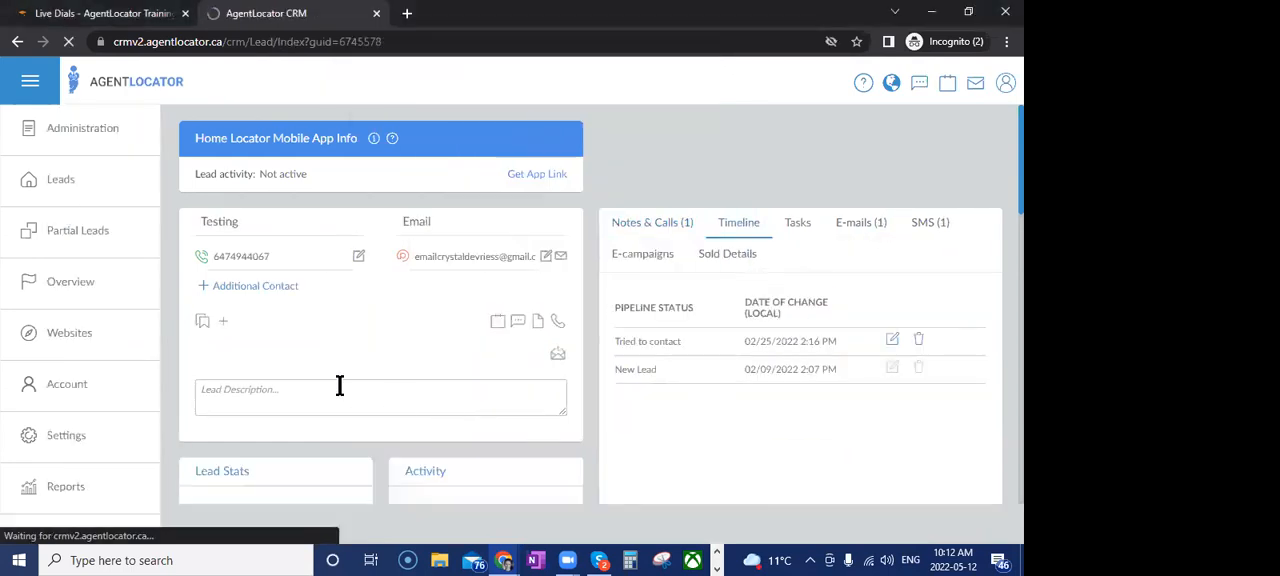
Call the current lead from its profile, save the ended call as "Called (No message left)", and advance to the next lead
click(167, 343)
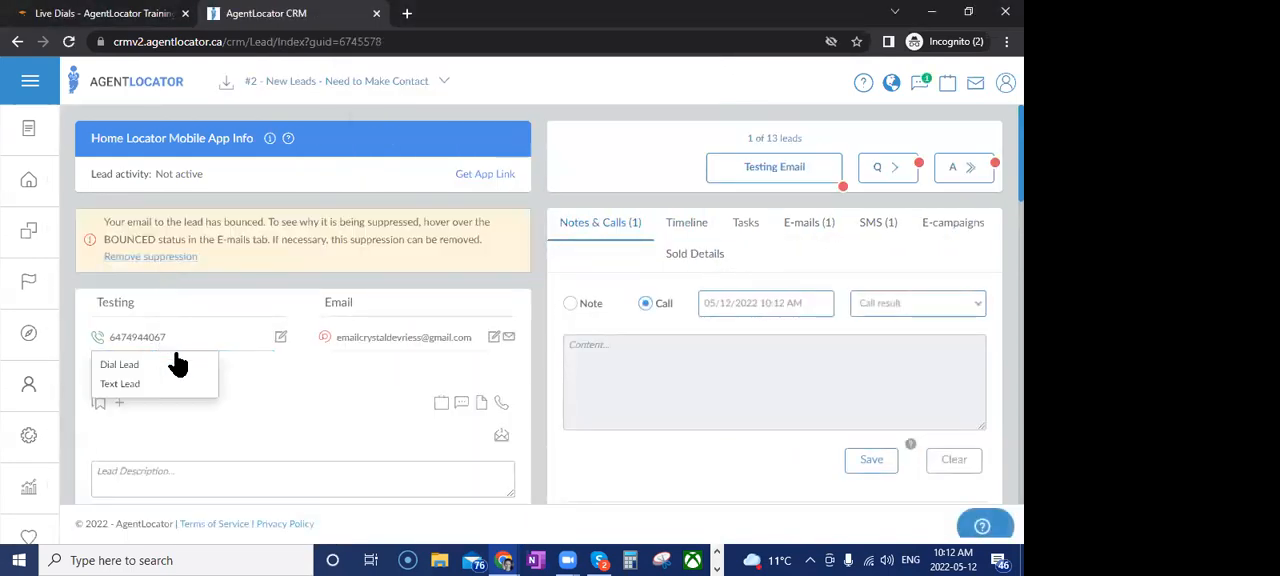
click(180, 364)
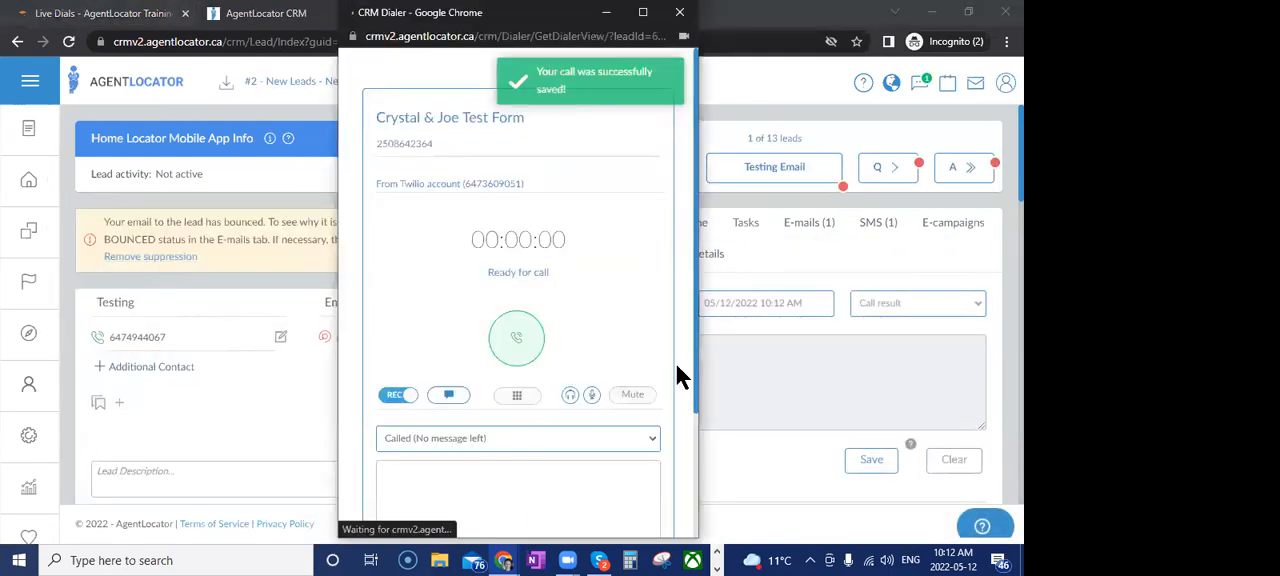
click(510, 360)
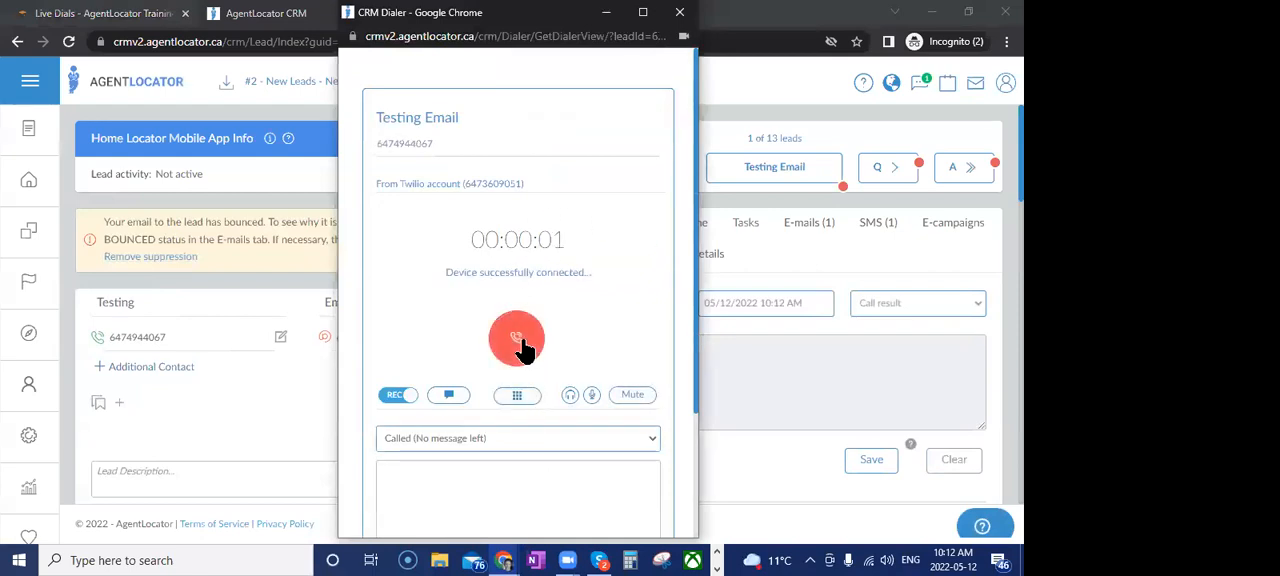
click(519, 338)
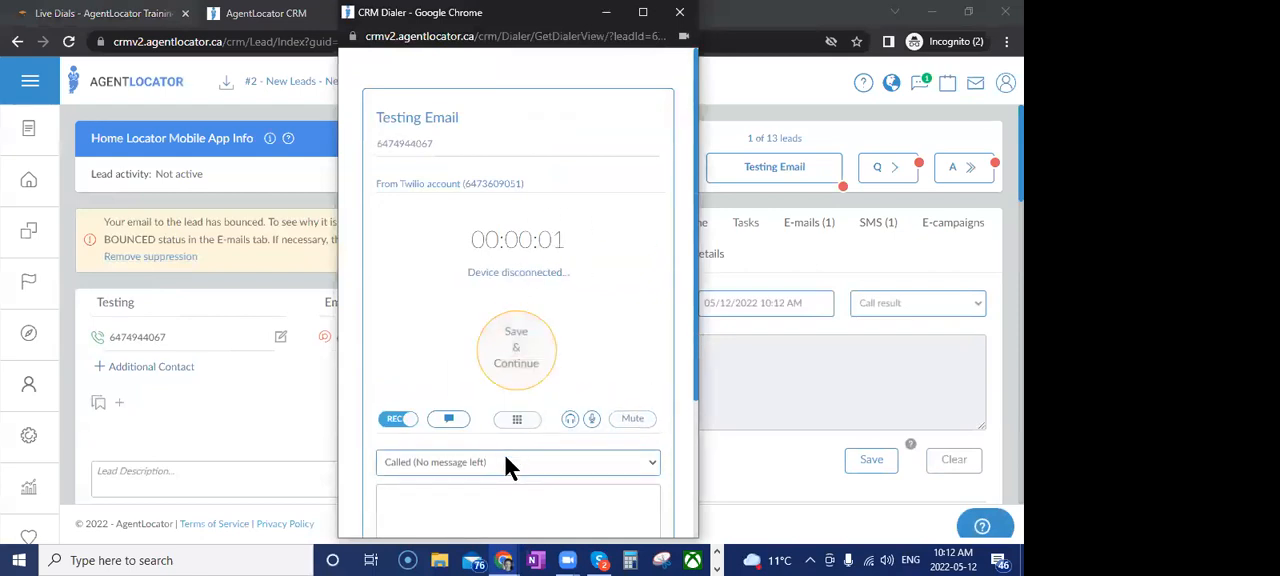
click(530, 341)
click(887, 172)
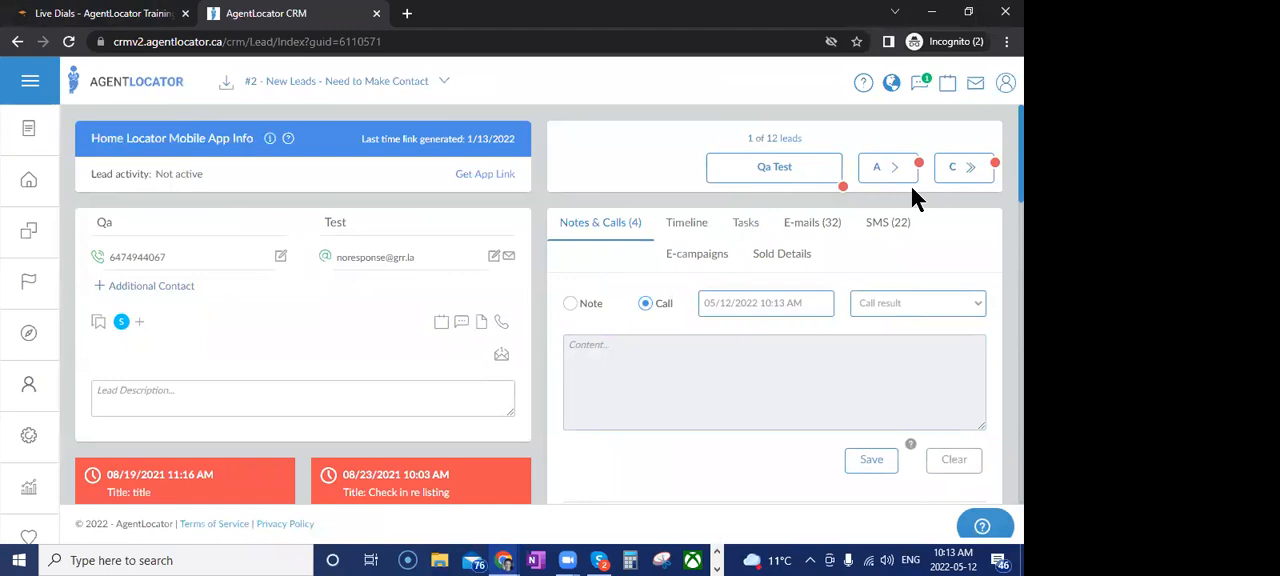
Return to the lead list and load the saved company filter "#4 - Need to Make Contact - 8+ Calls"
click(32, 181)
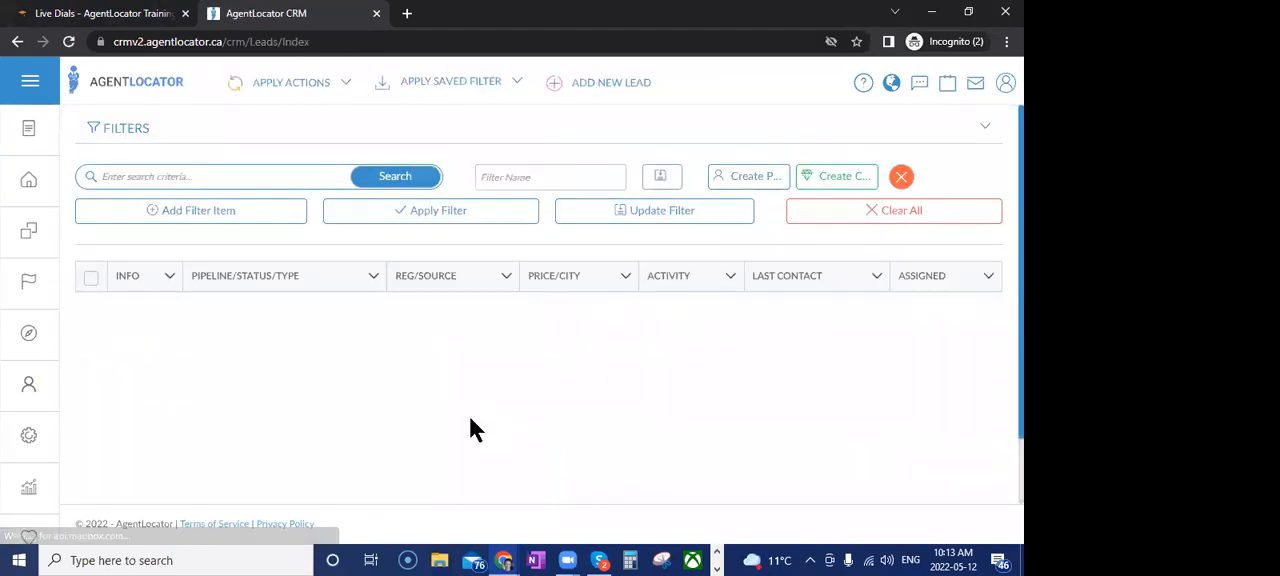
scroll(487, 455, down, 3)
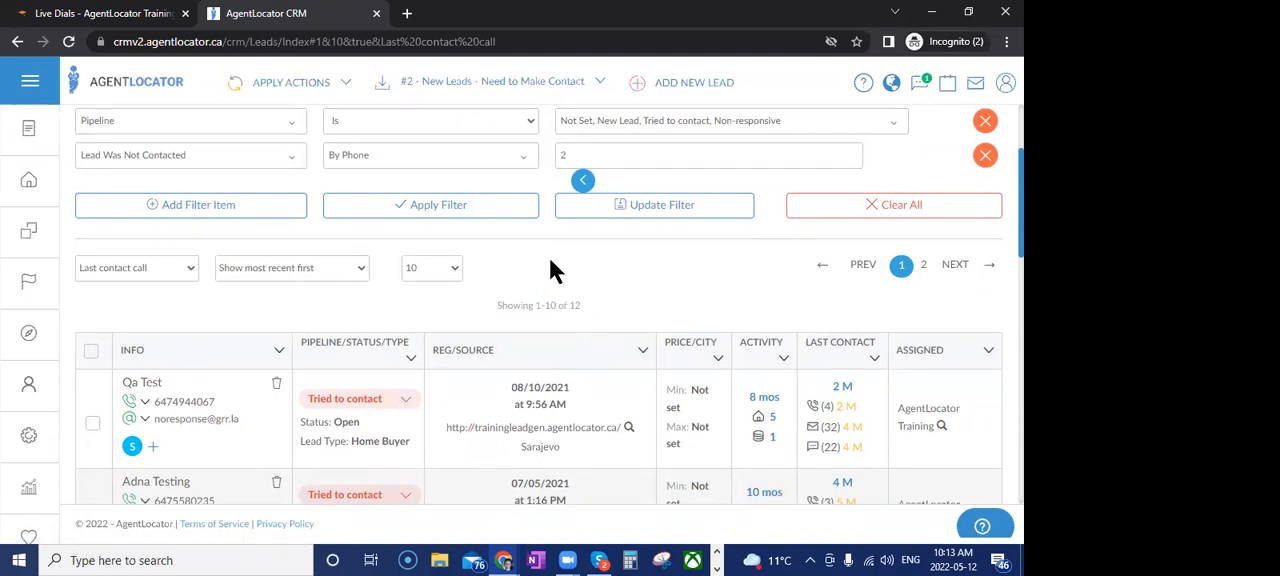
click(491, 86)
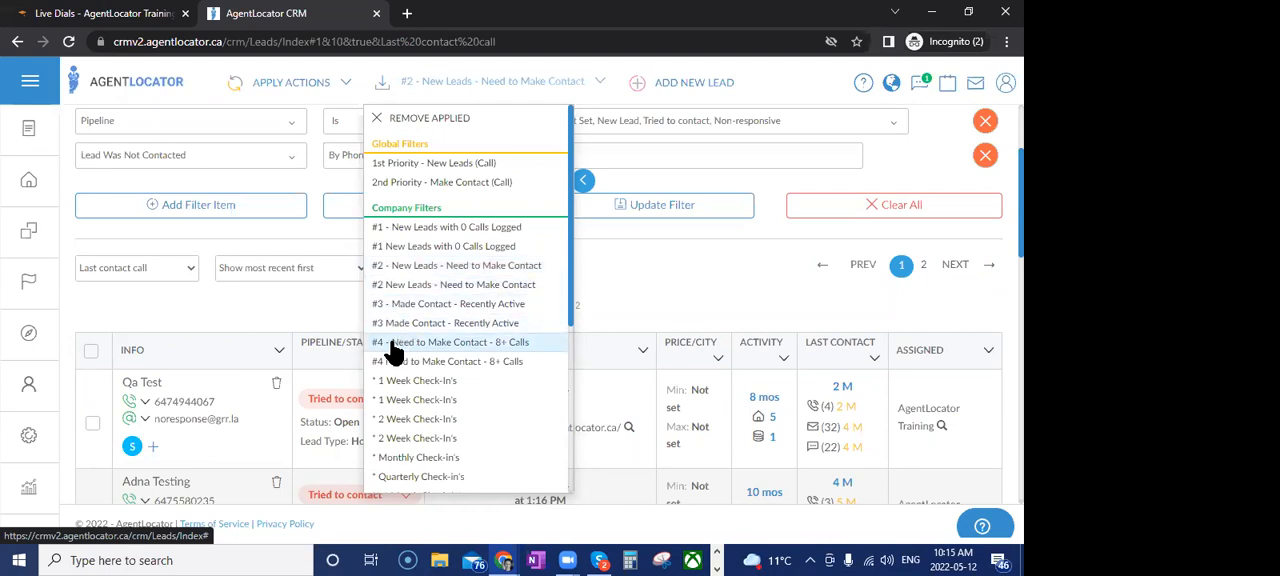
click(425, 354)
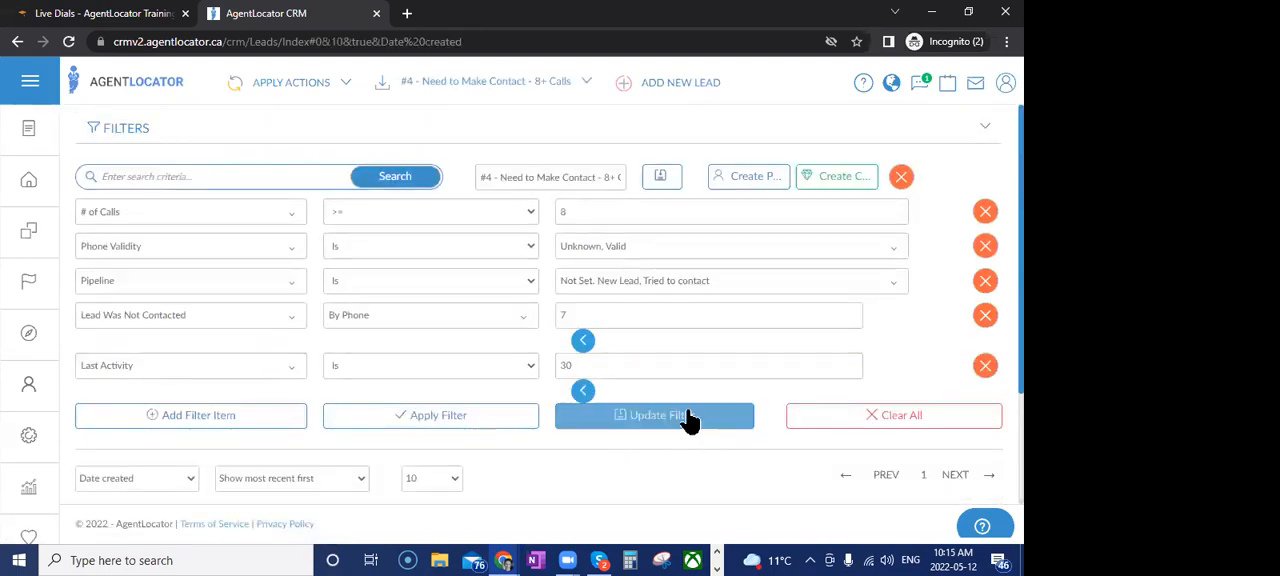
Set the filter's Last Activity condition to "Is Not" and apply the filter
scroll(646, 371, down, 3)
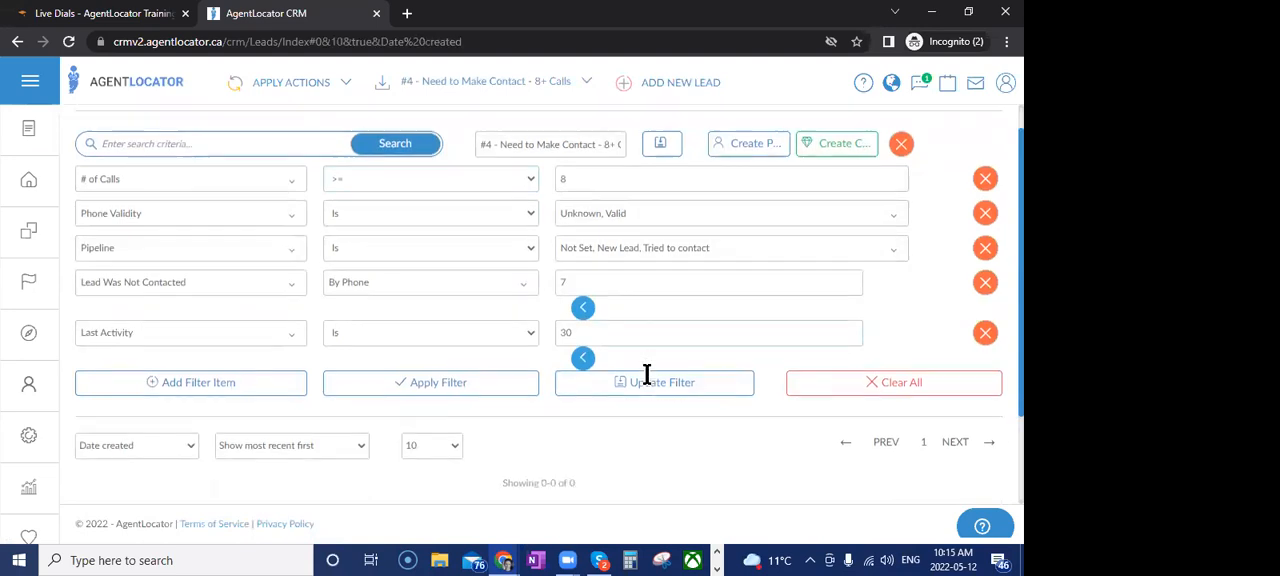
scroll(610, 420, up, 3)
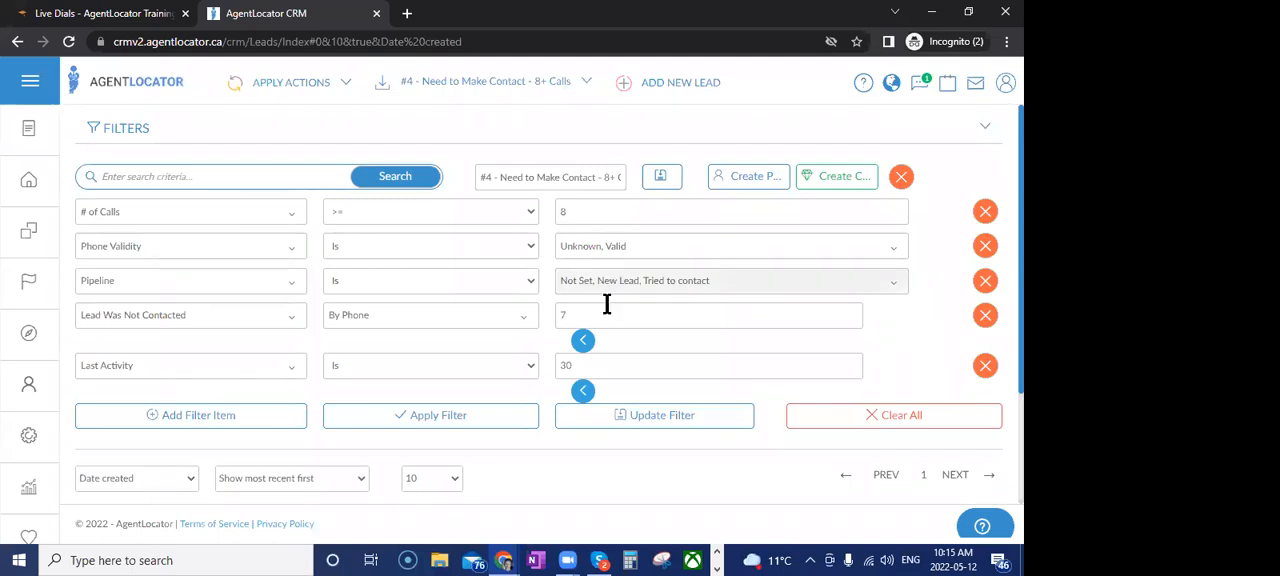
scroll(597, 380, down, 2)
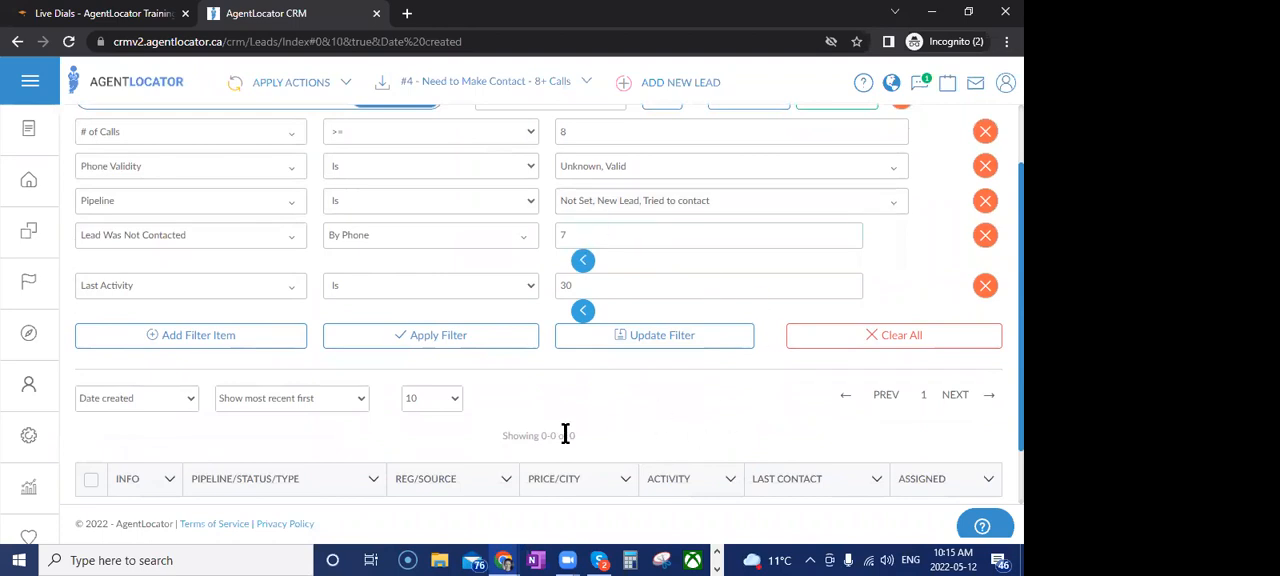
scroll(565, 432, down, 1)
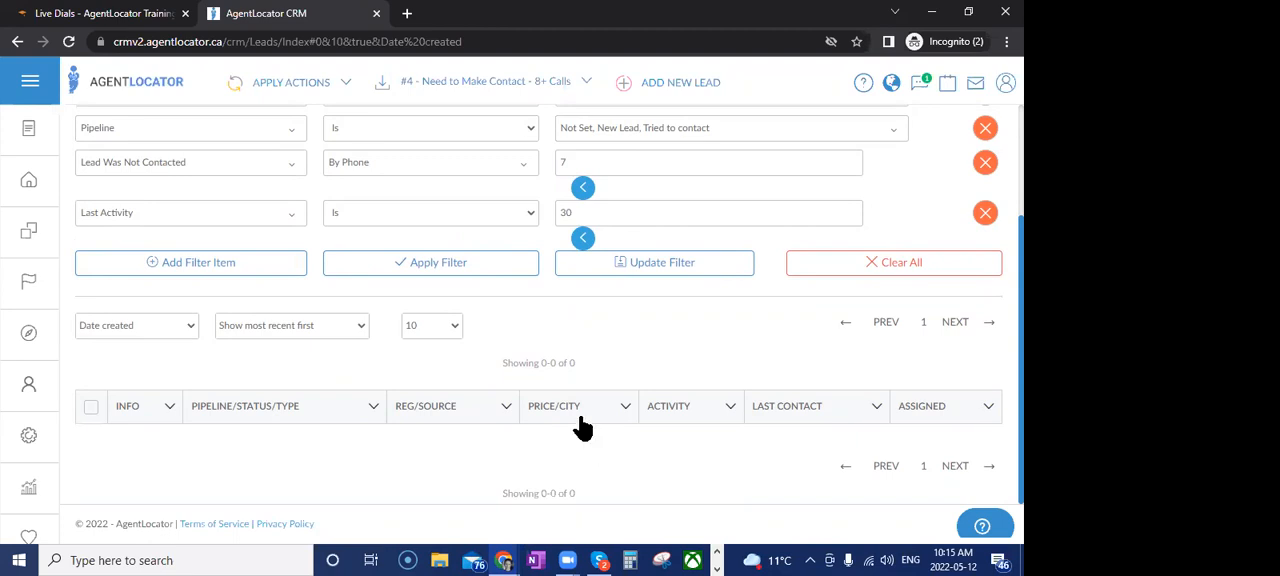
scroll(486, 405, up, 1)
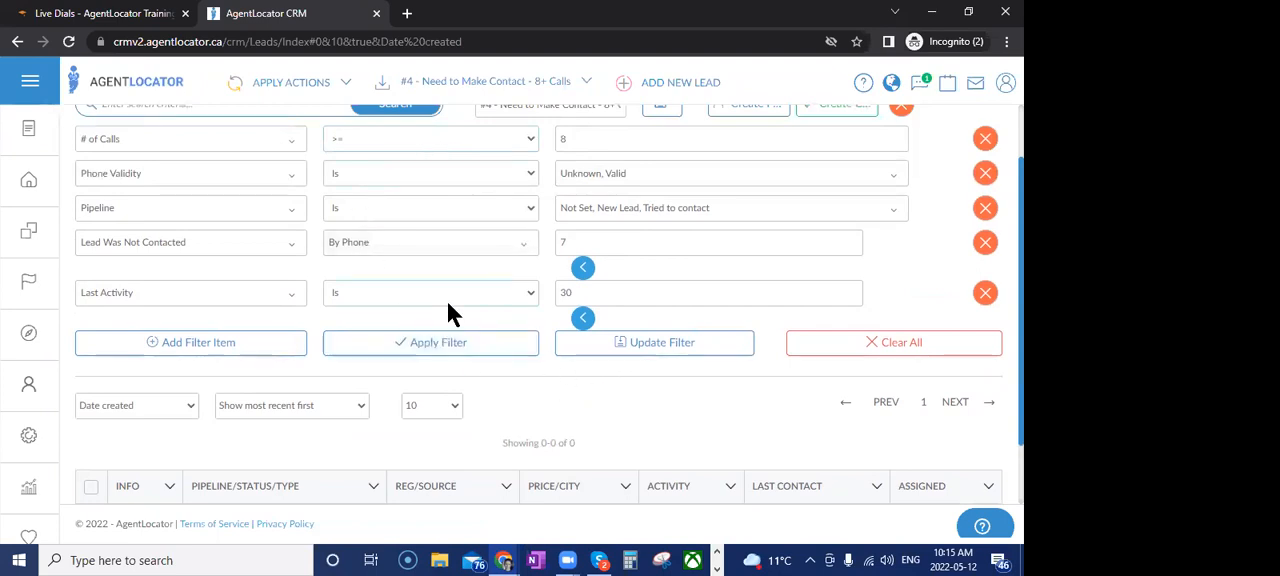
click(402, 296)
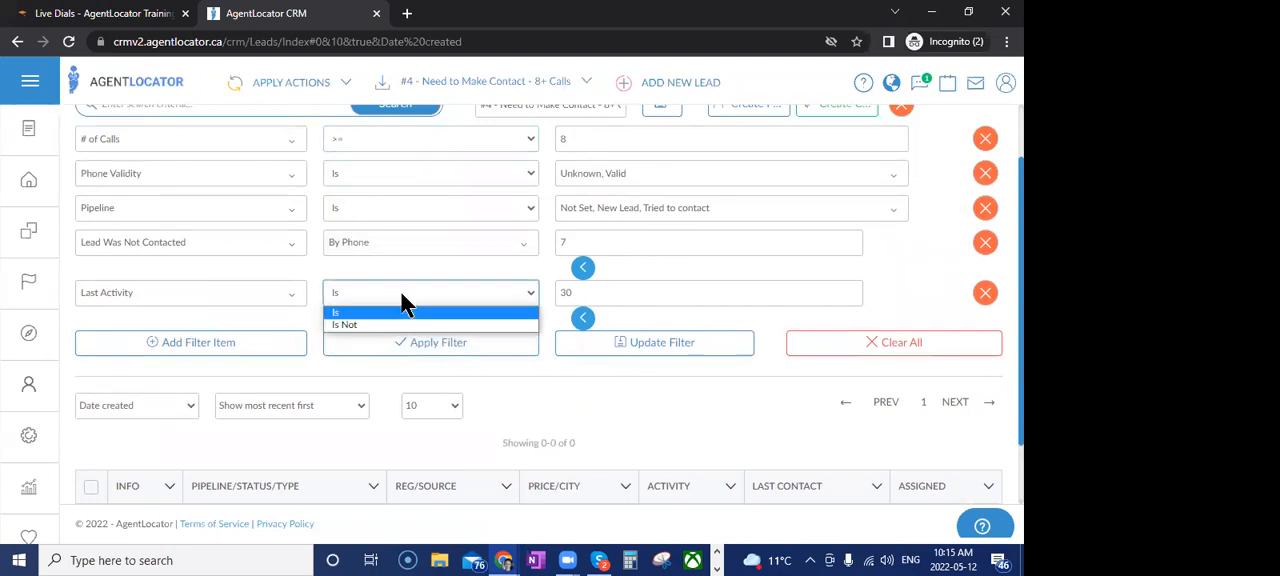
click(386, 326)
click(435, 348)
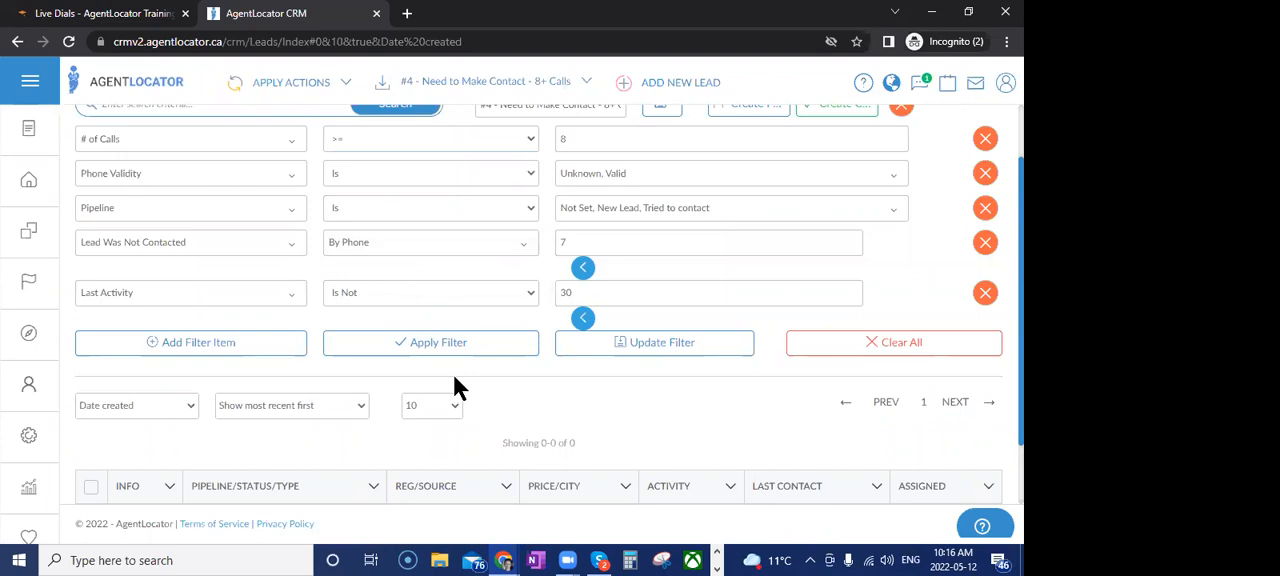
scroll(500, 427, up, 1)
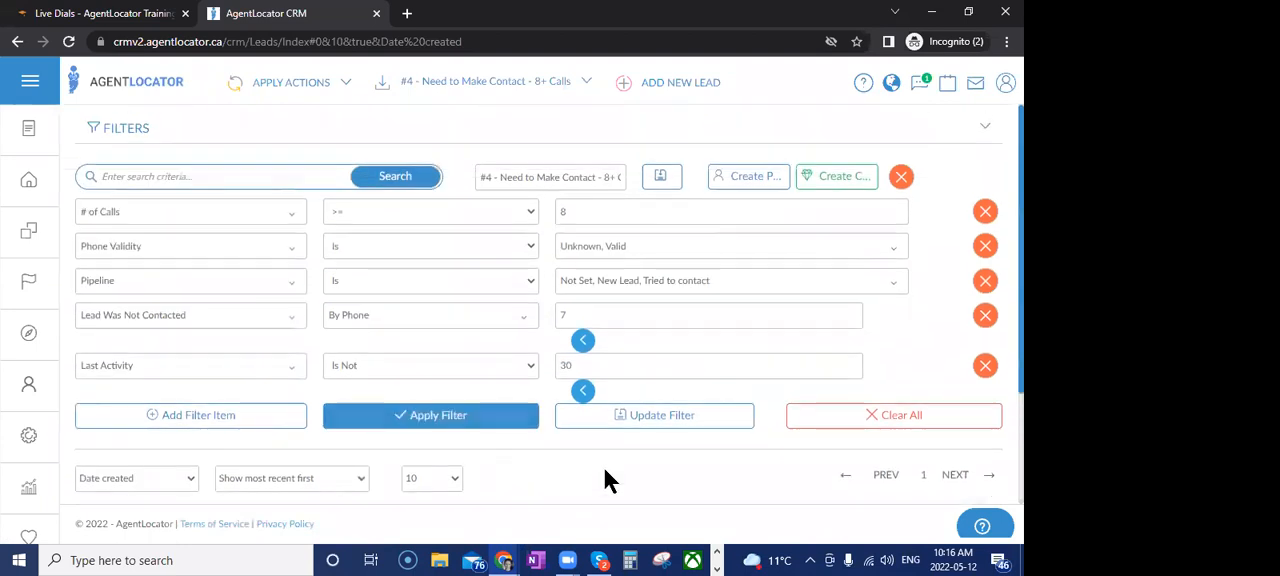
Load the saved filter "#3 - Made Contact - Recently Active" and view the statuses selected in its Pipeline condition
click(500, 104)
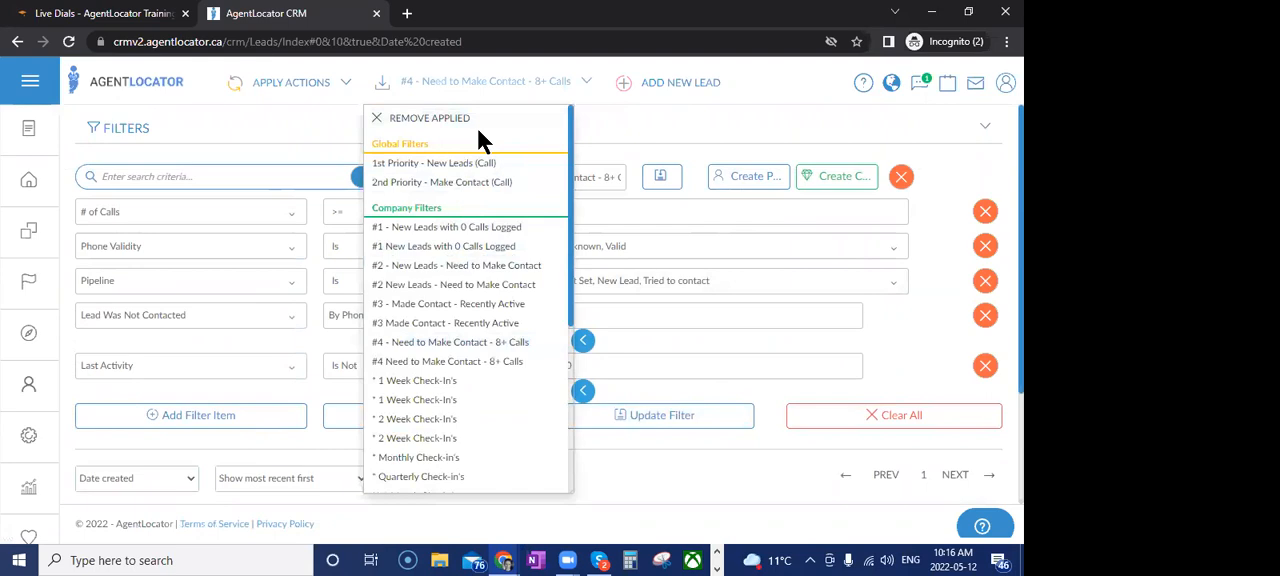
click(450, 304)
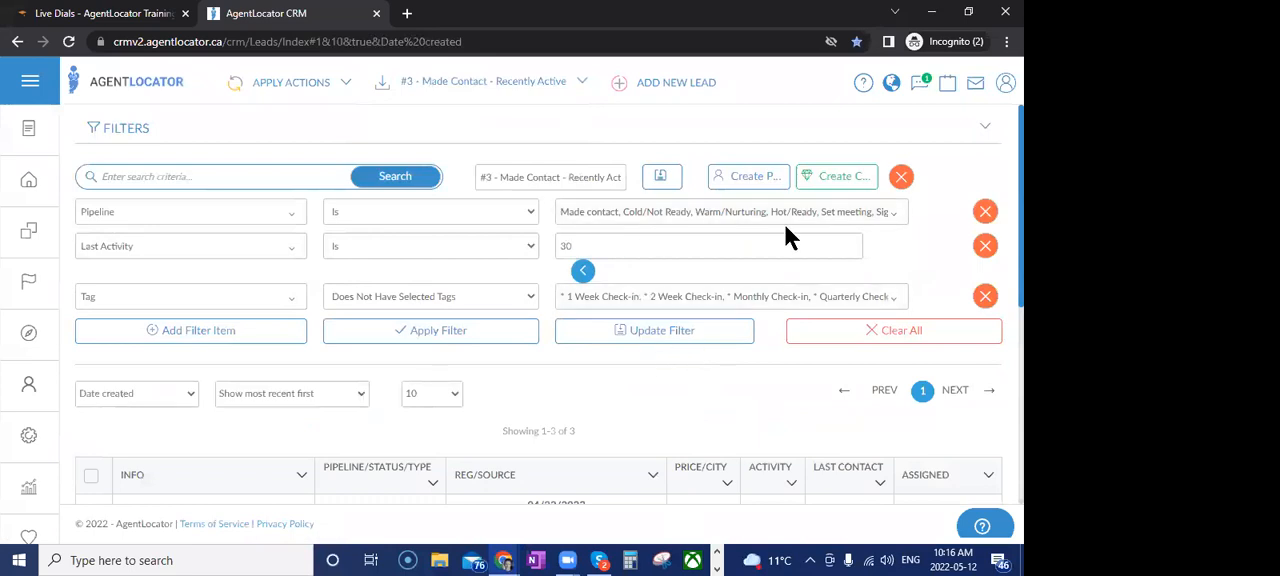
click(603, 212)
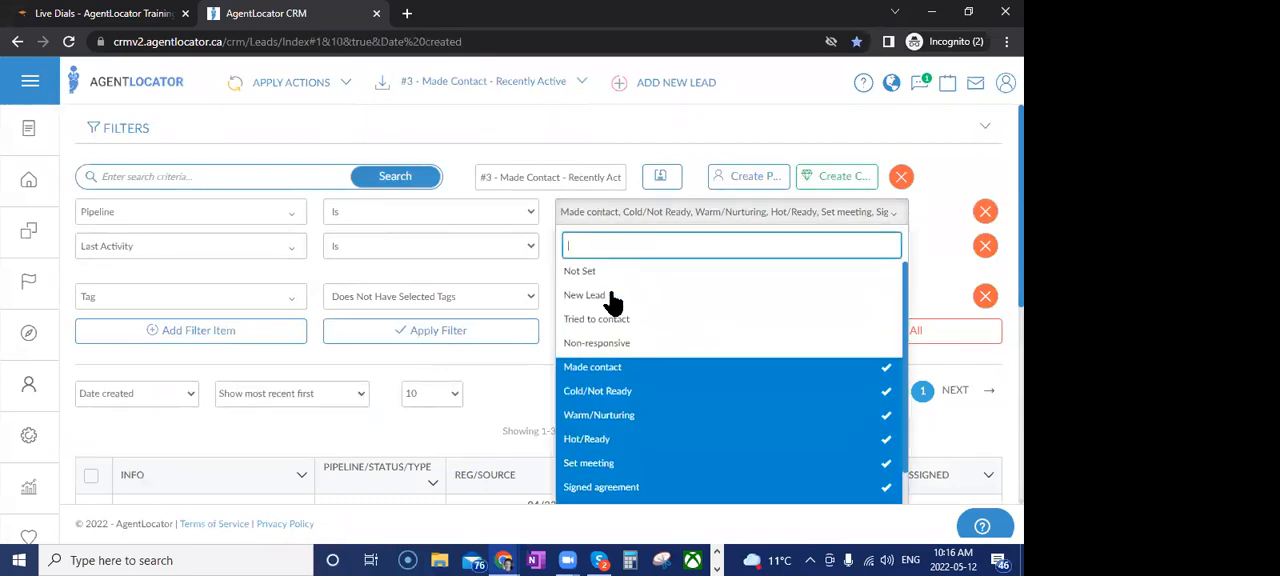
scroll(598, 380, down, 1)
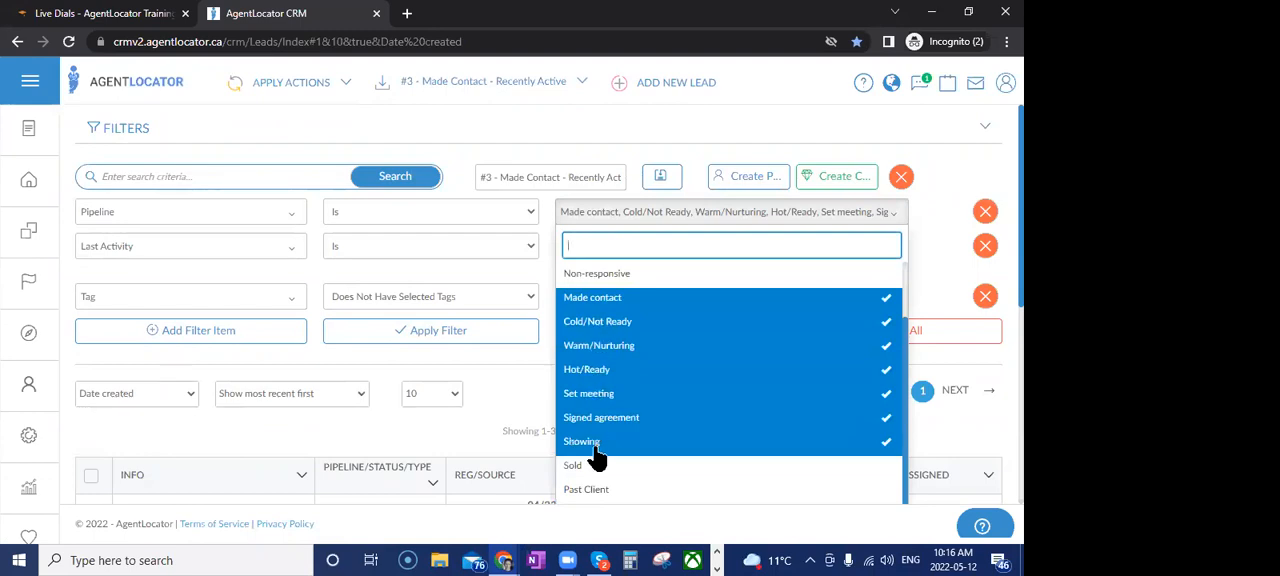
click(515, 375)
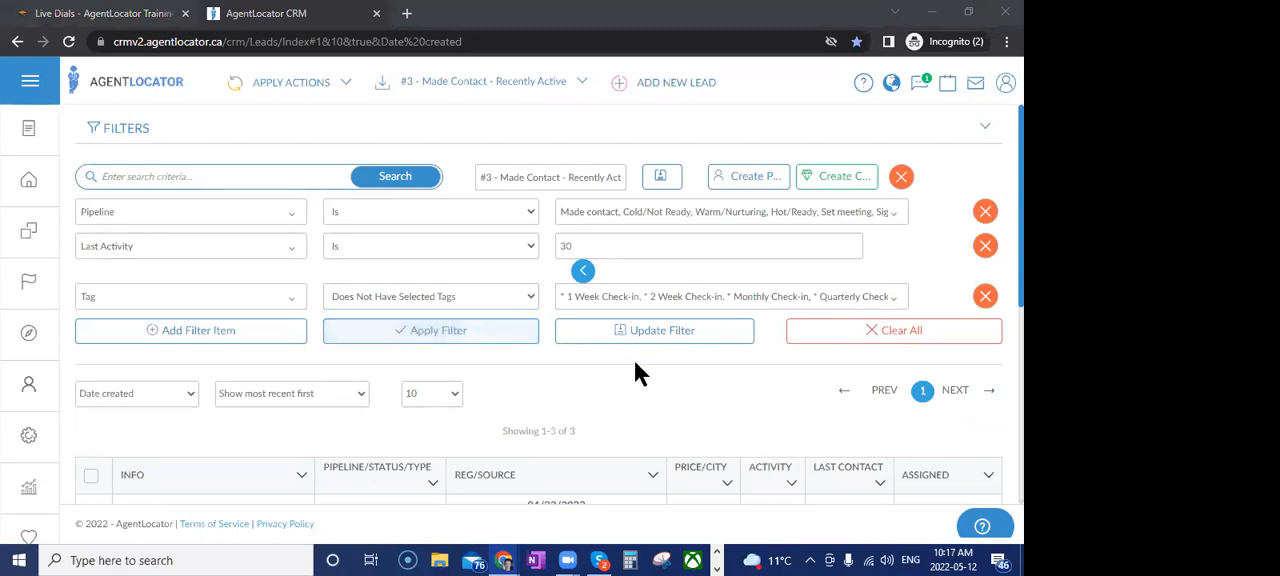
Review the filtered leads' activity and last contact columns, and the tags excluded by the filter's Tag condition
scroll(631, 360, down, 4)
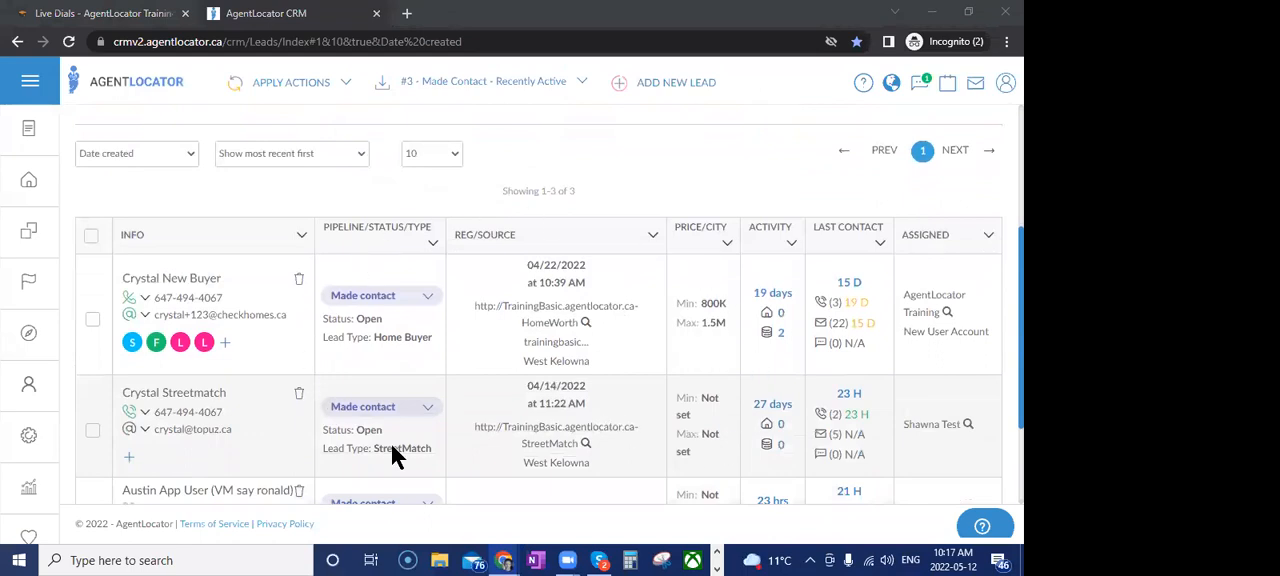
scroll(664, 420, up, 4)
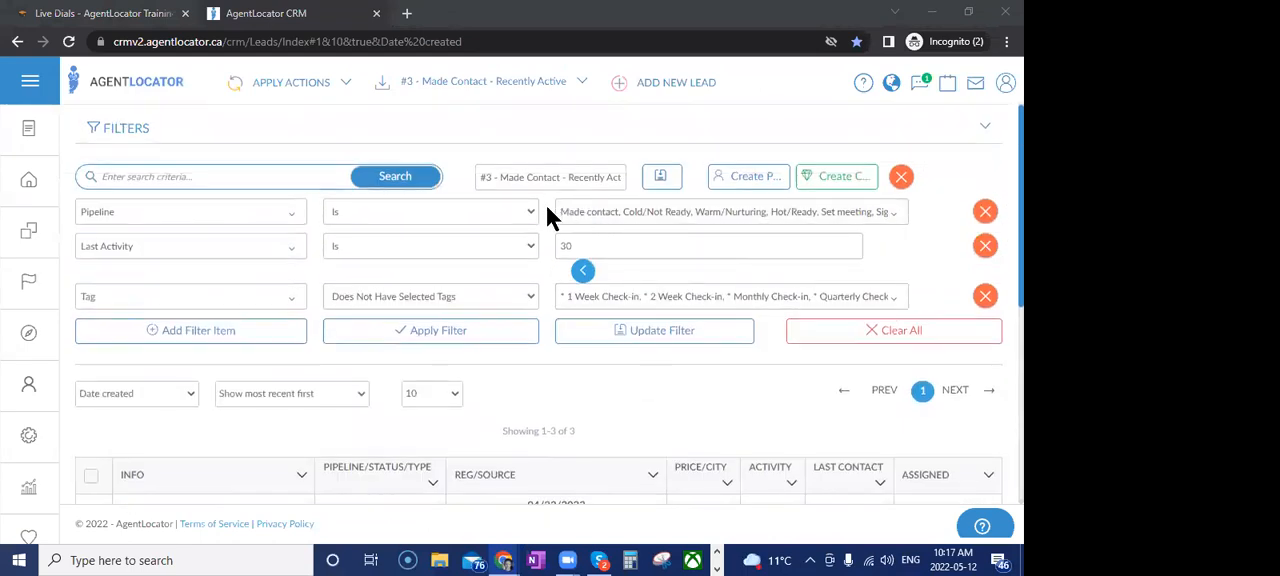
scroll(547, 392, down, 5)
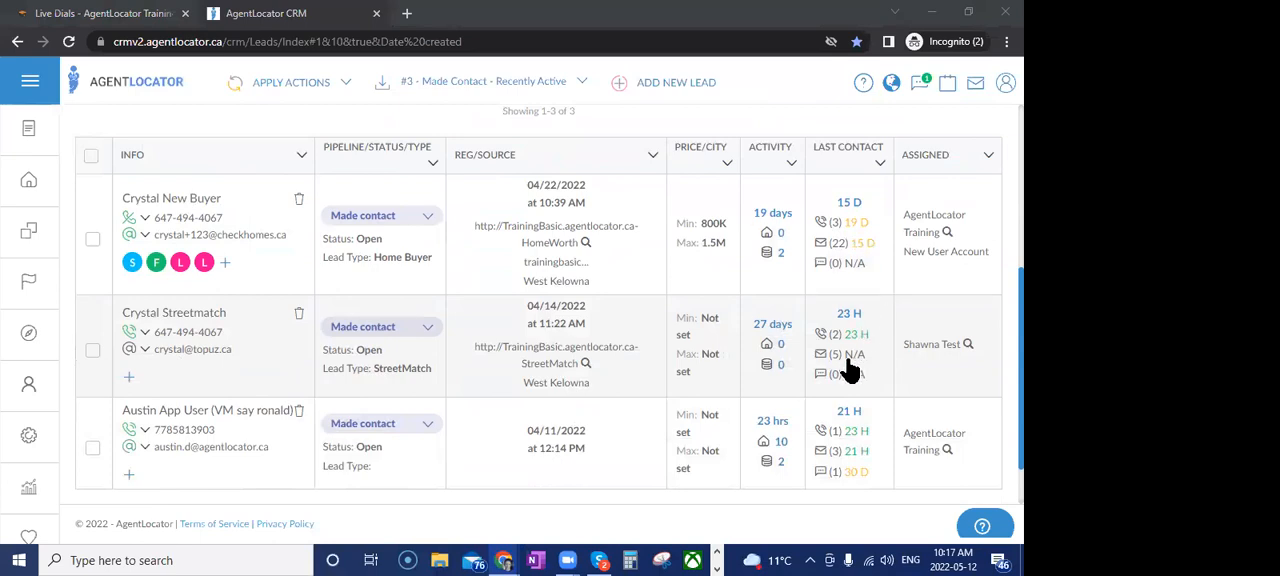
mouse_move(849, 371)
scroll(741, 400, up, 3)
scroll(741, 390, up, 2)
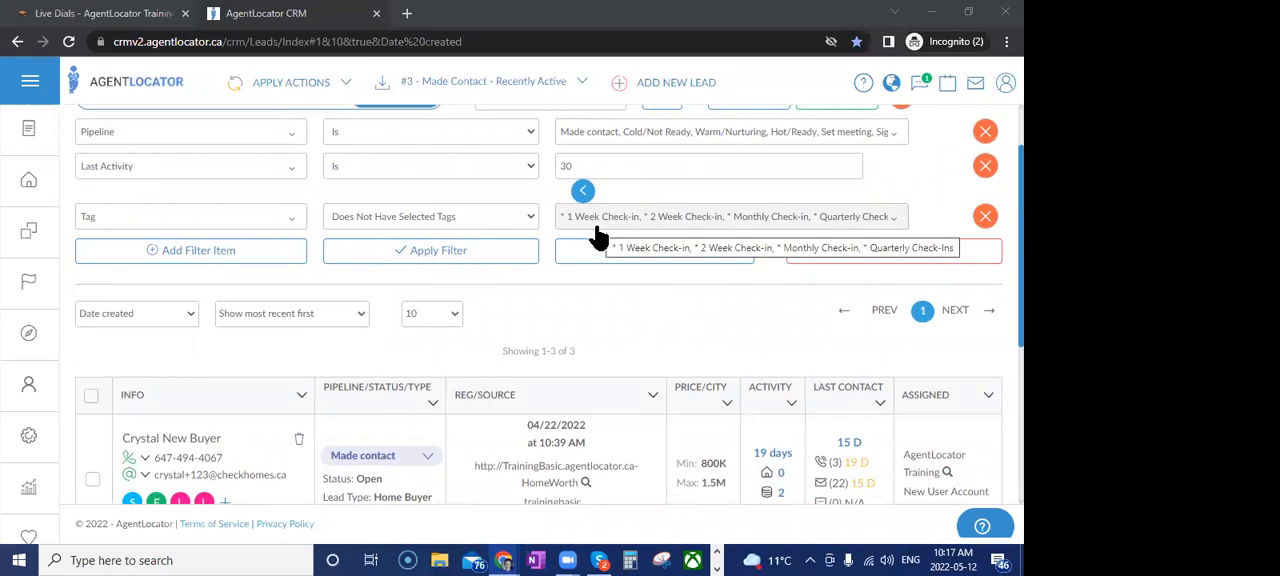
Open the first filtered lead's profile and browse the list of tags available for that lead
scroll(593, 330, down, 1)
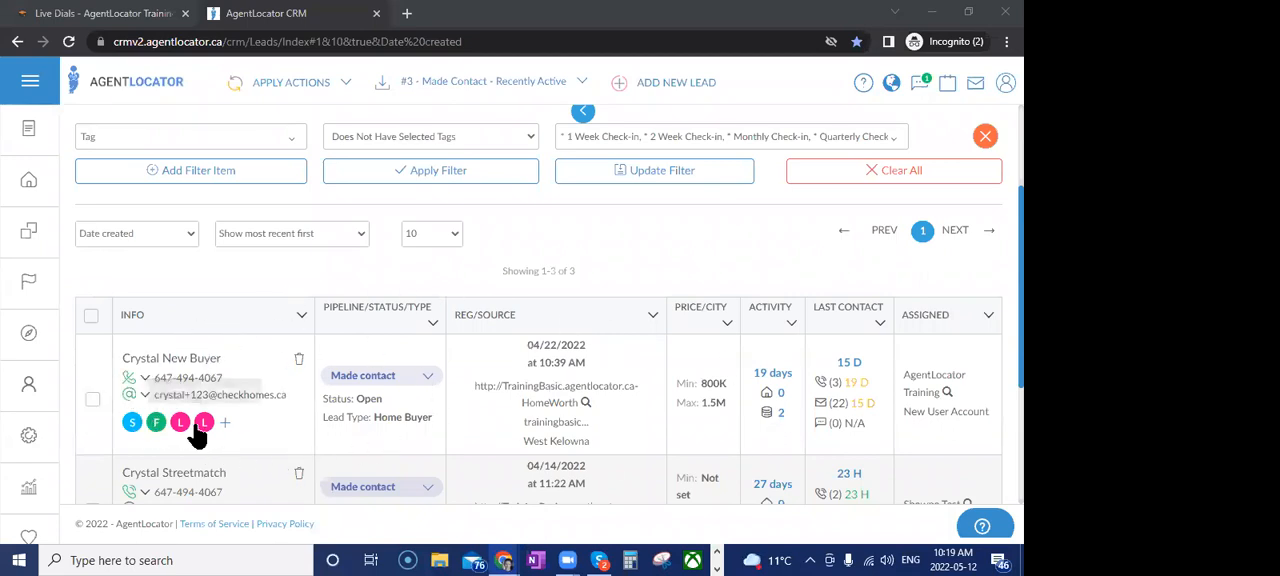
click(172, 358)
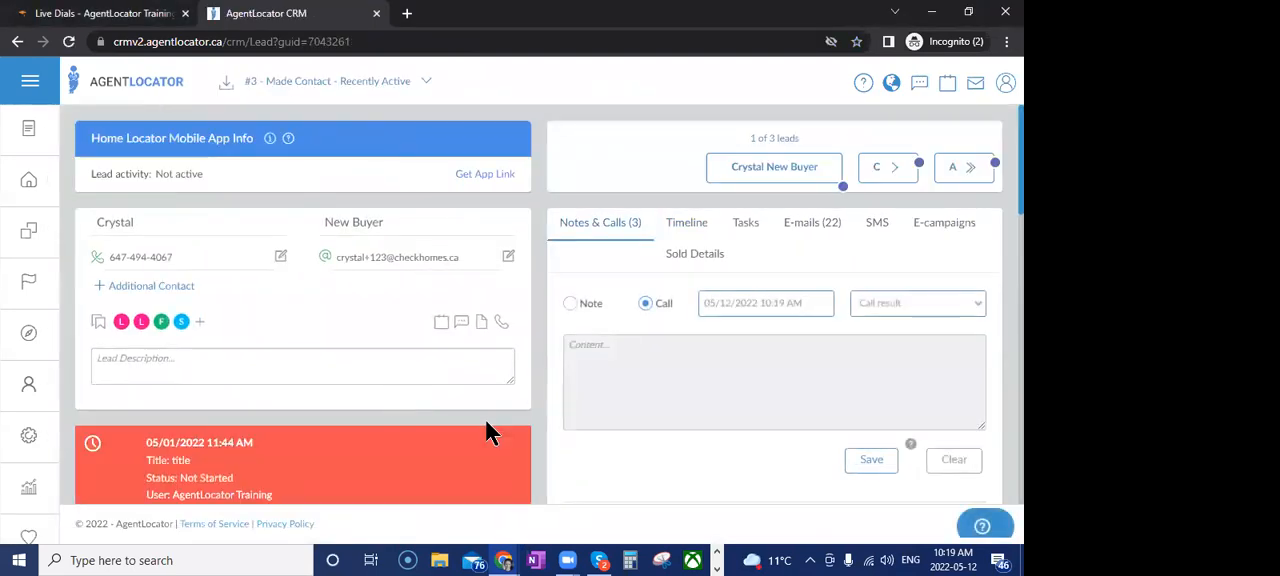
click(199, 322)
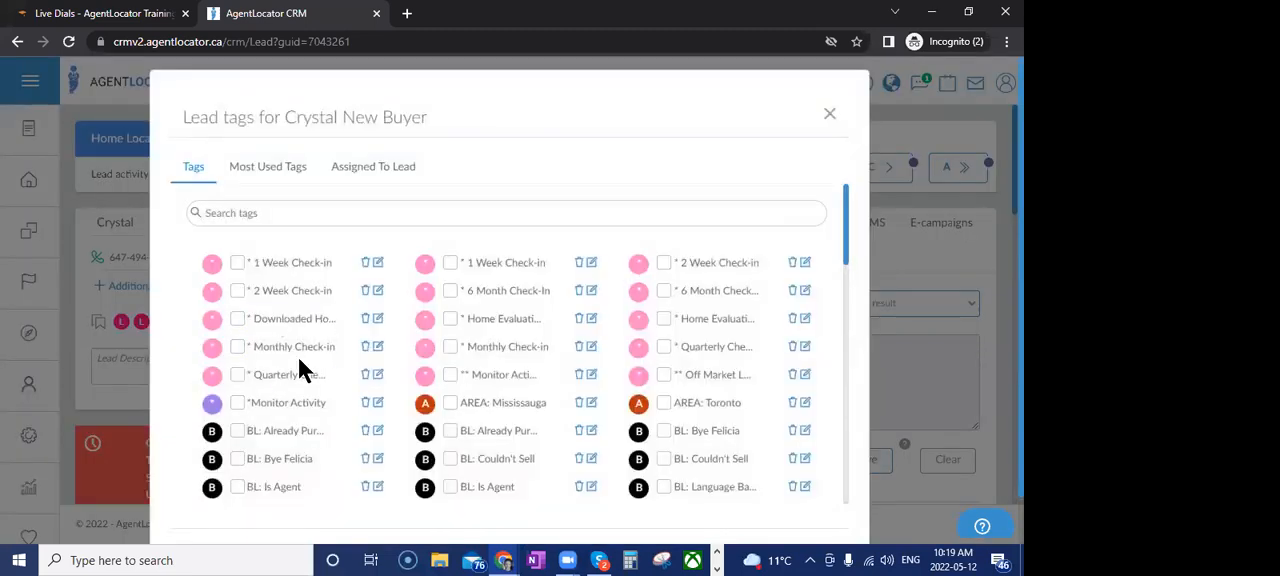
scroll(746, 343, down, 10)
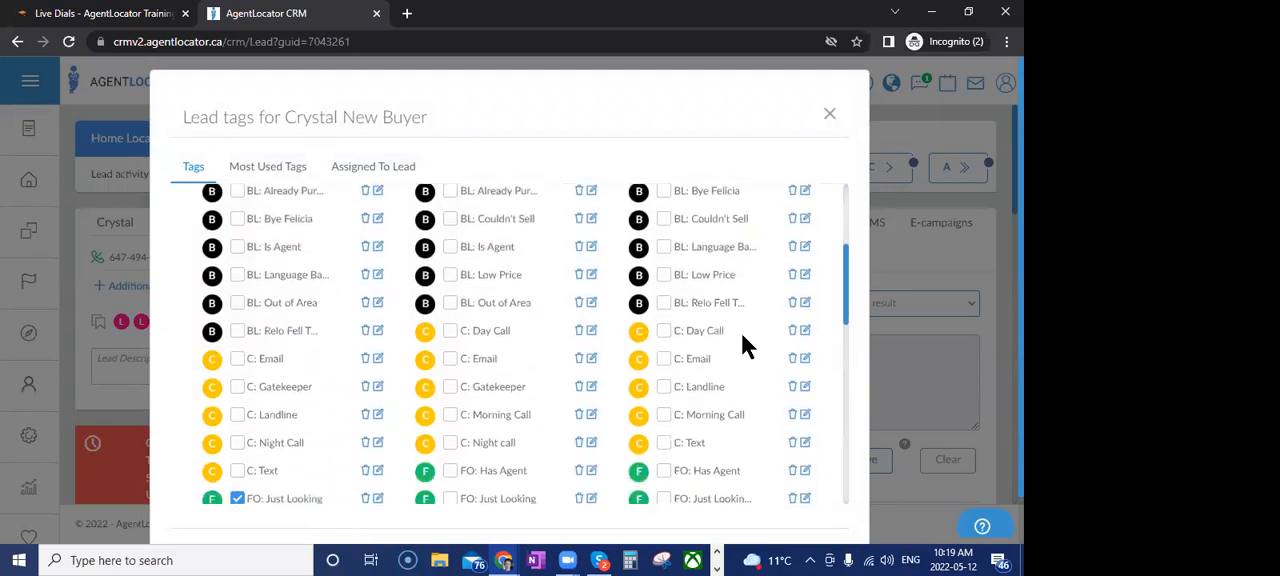
scroll(743, 340, down, 5)
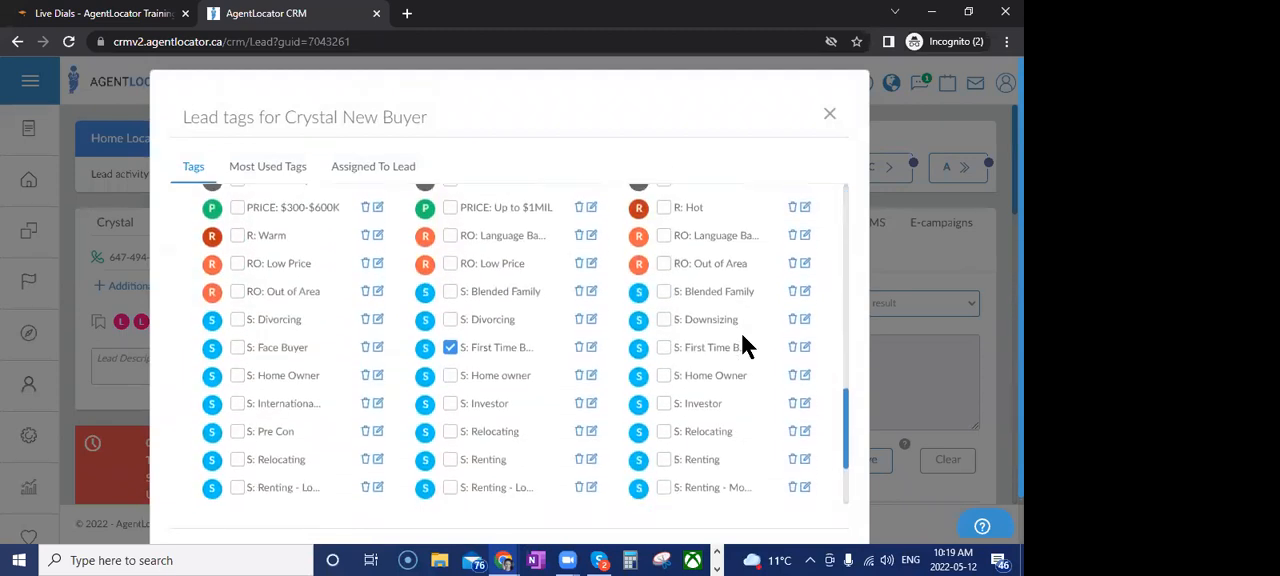
scroll(742, 336, down, 1)
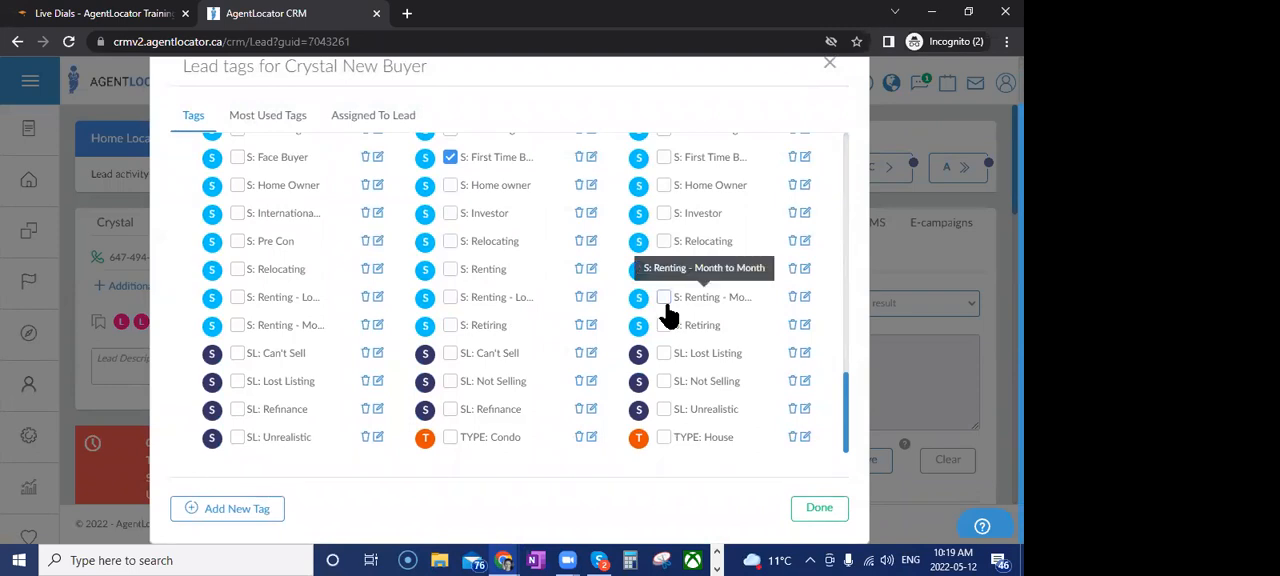
Assign the "* 1 Week Check-in" tag to the lead and finish tagging
scroll(580, 352, up, 3)
scroll(580, 352, up, 10)
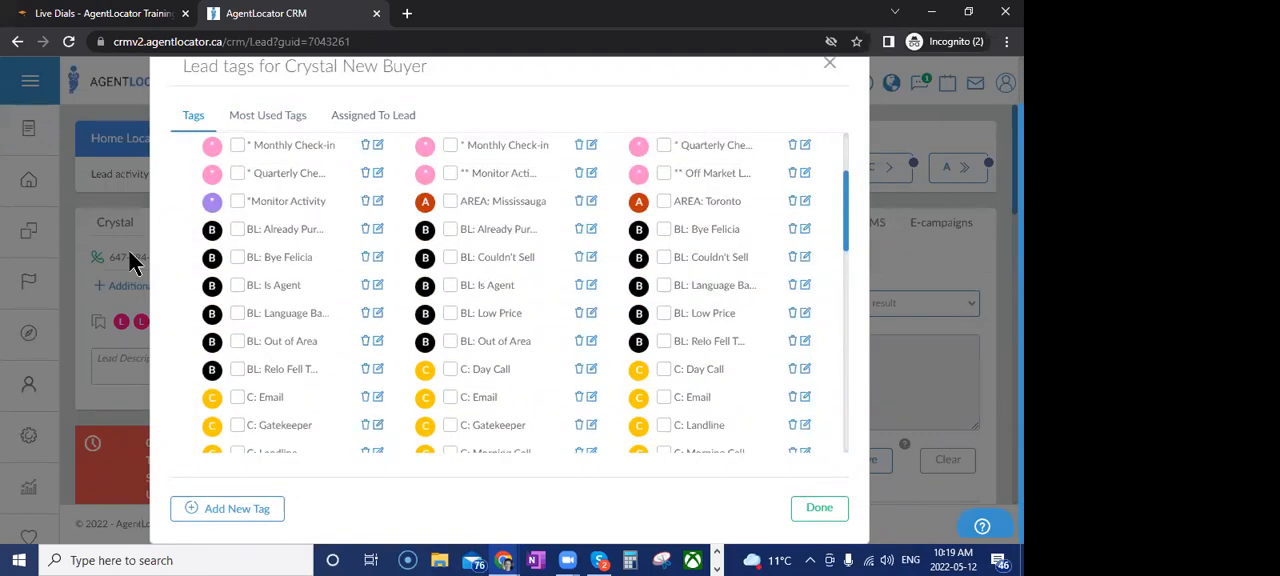
scroll(272, 277, up, 3)
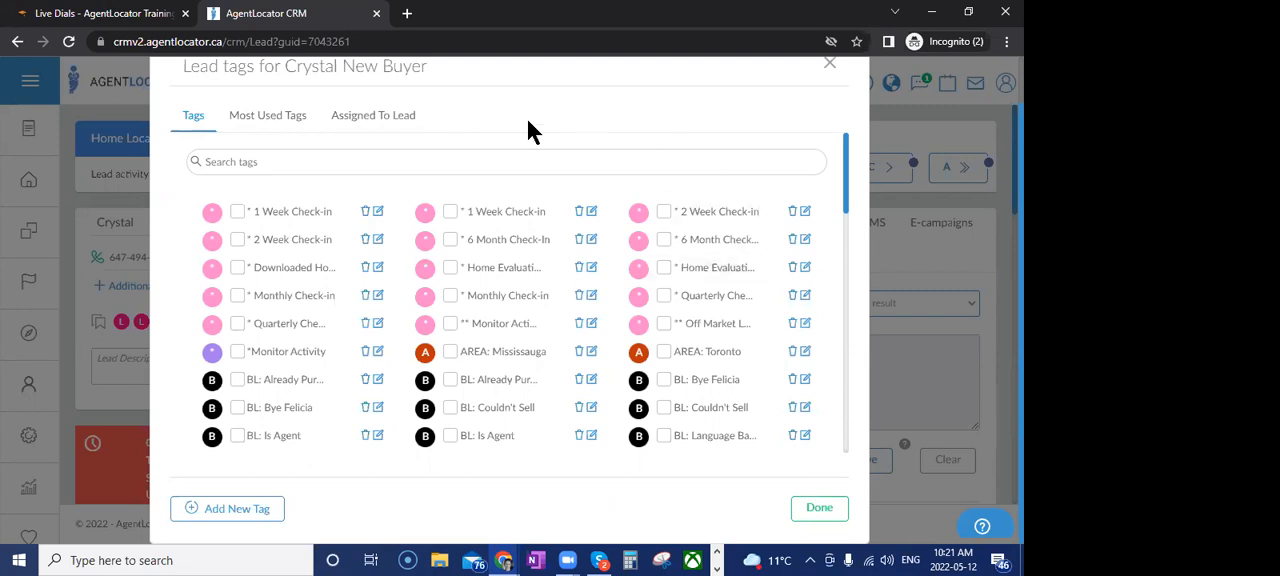
click(237, 211)
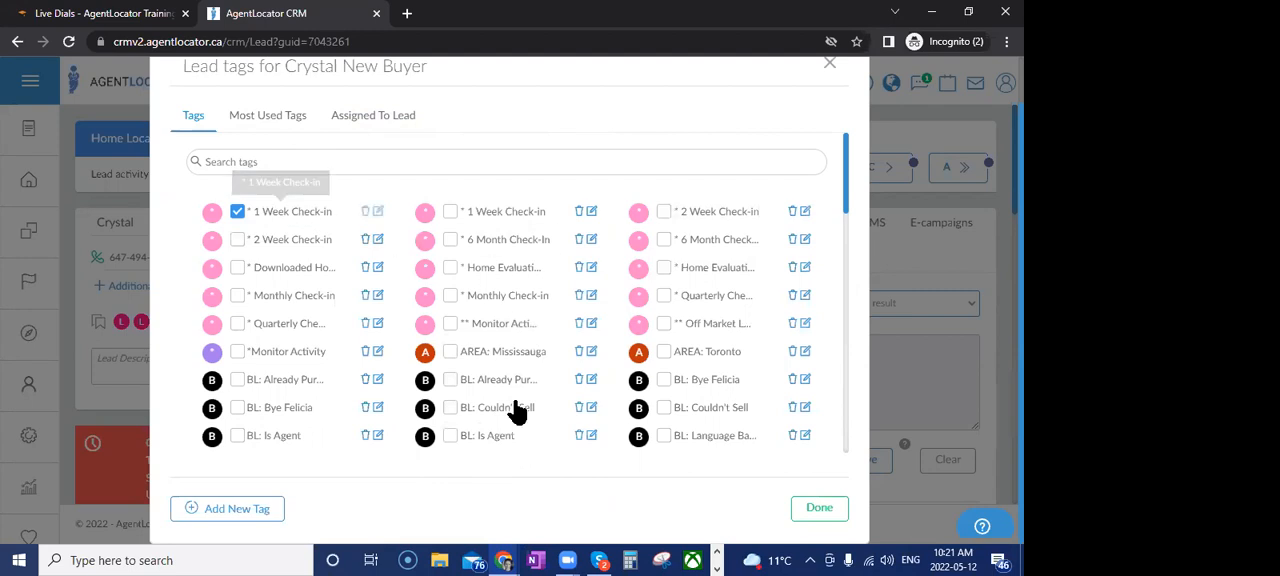
click(820, 510)
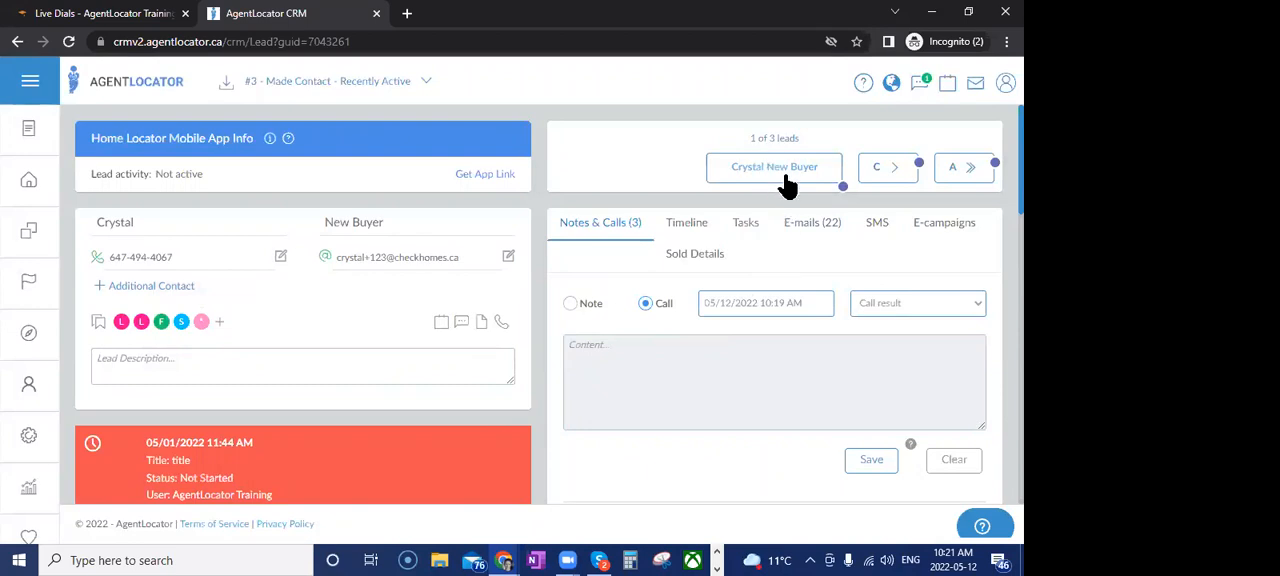
Advance to the next lead's profile, return to the leads list, and review the leads remaining under the "#3 - Made Contact - Recently Active" filter
click(881, 177)
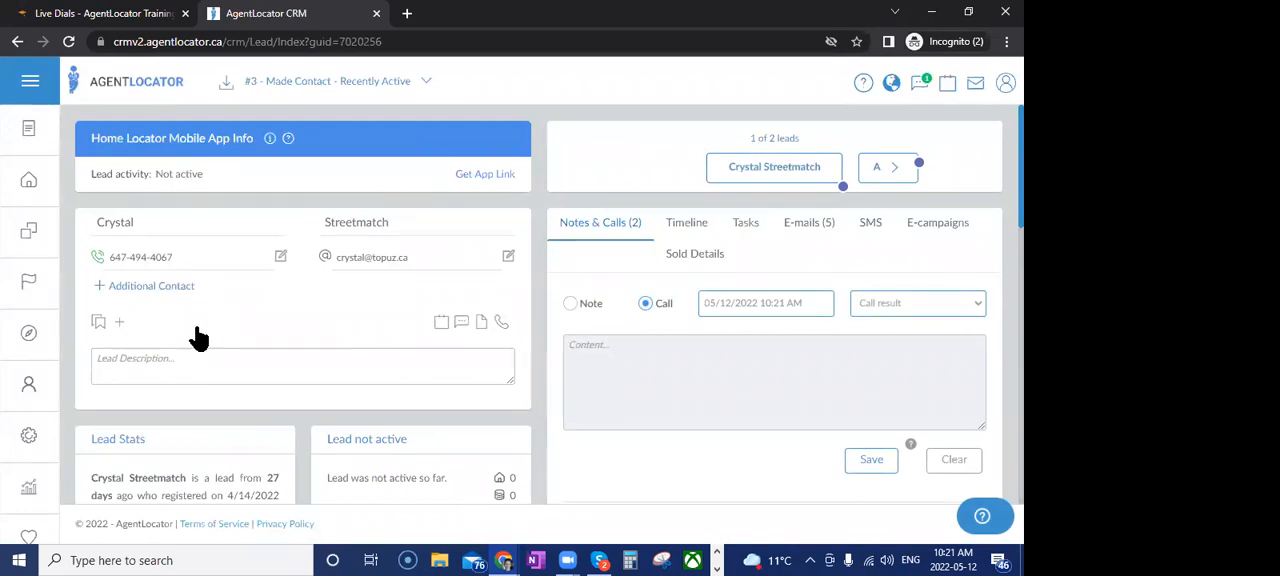
click(48, 200)
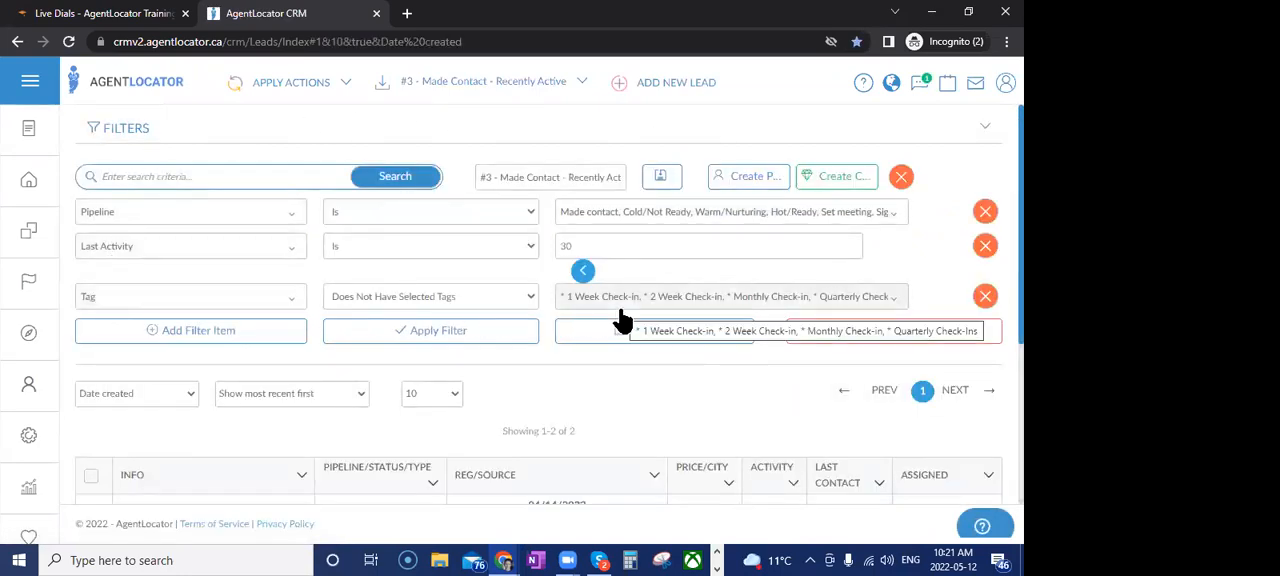
scroll(633, 412, down, 3)
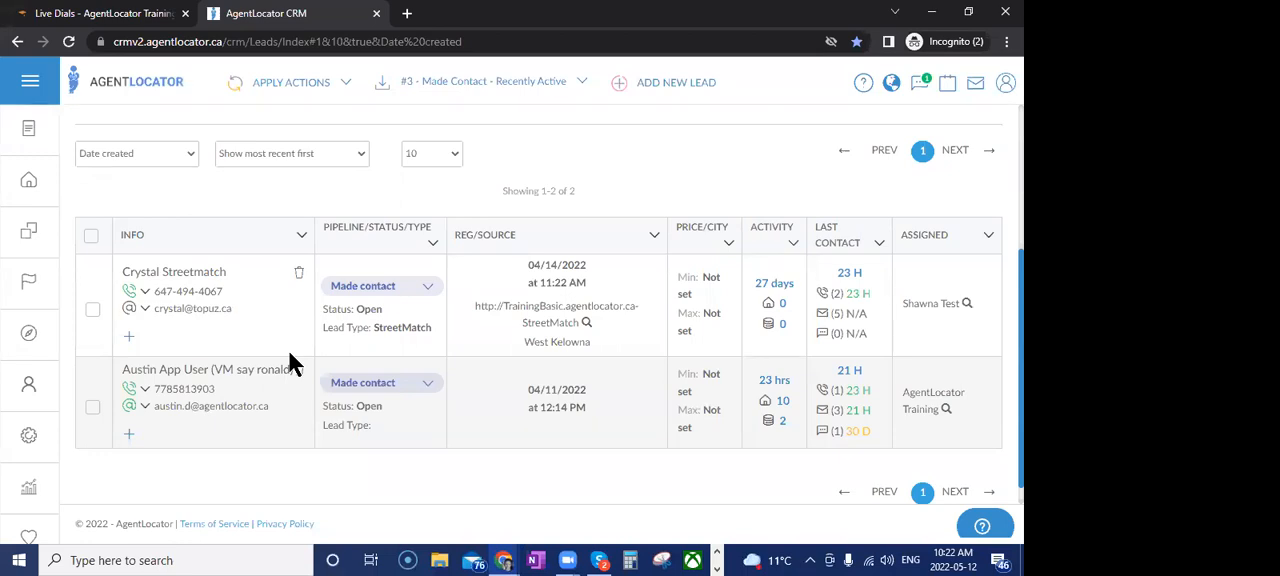
Load the saved filter "* 1 Week Check-In's" and compare its conditions with the listed lead's last contact details
click(531, 90)
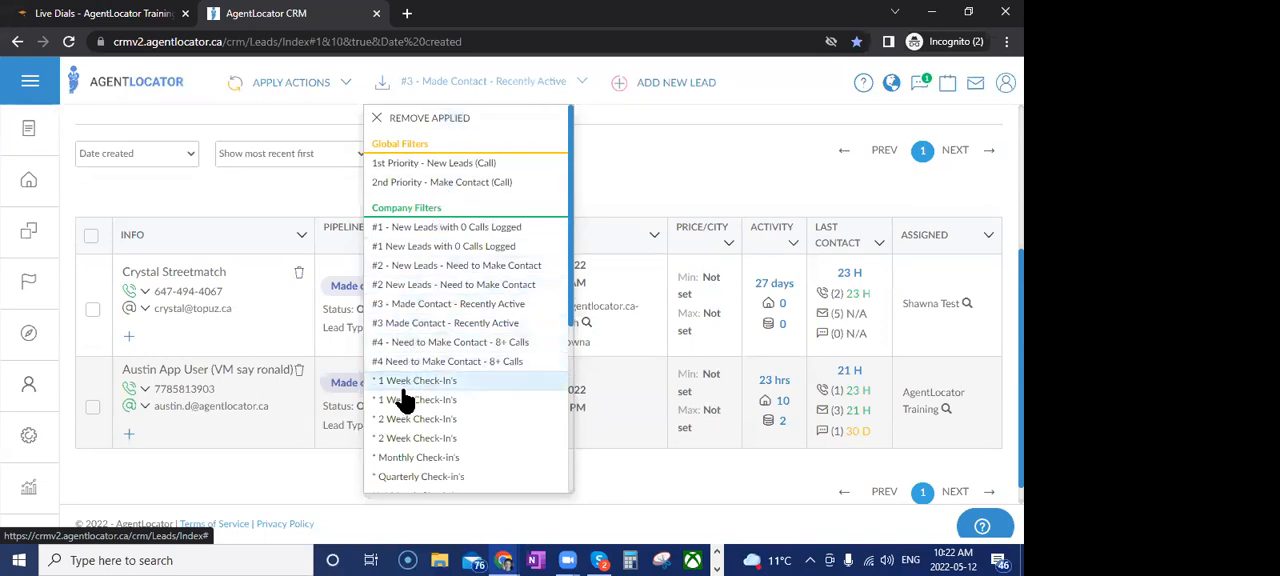
scroll(415, 455, down, 2)
scroll(415, 456, down, 1)
scroll(418, 400, up, 2)
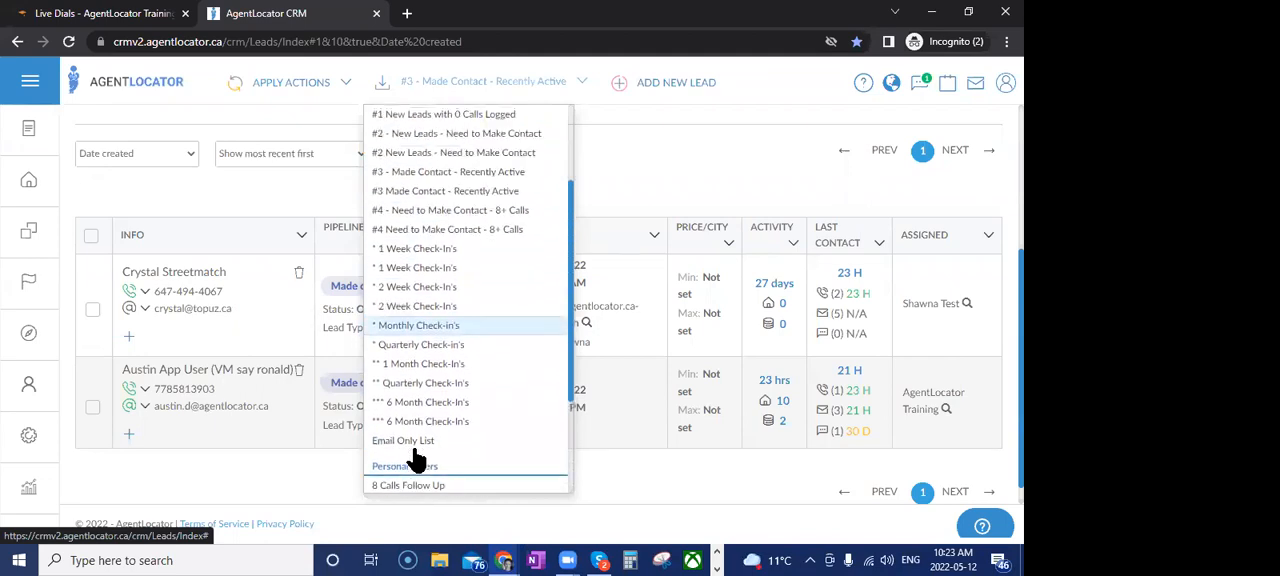
click(420, 250)
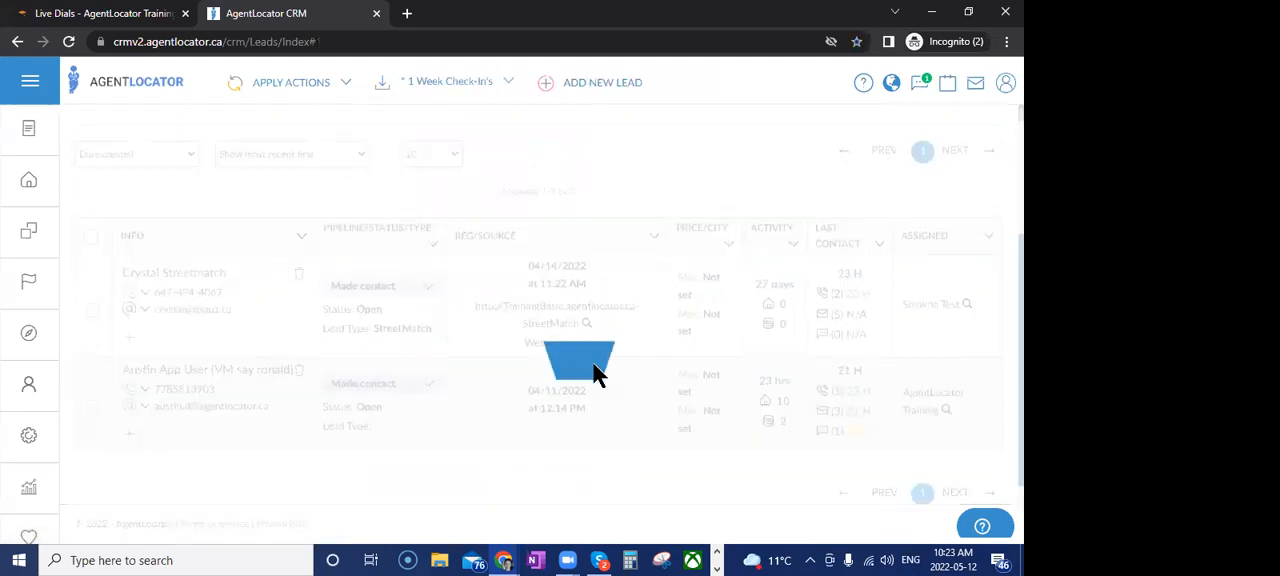
scroll(705, 425, up, 2)
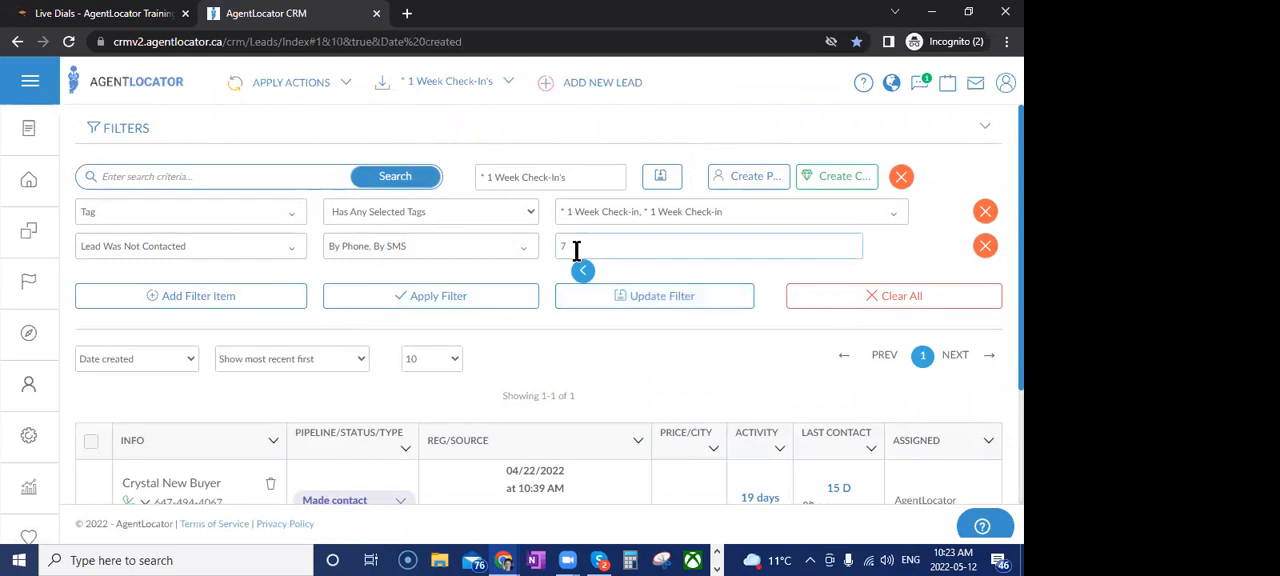
scroll(602, 351, down, 2)
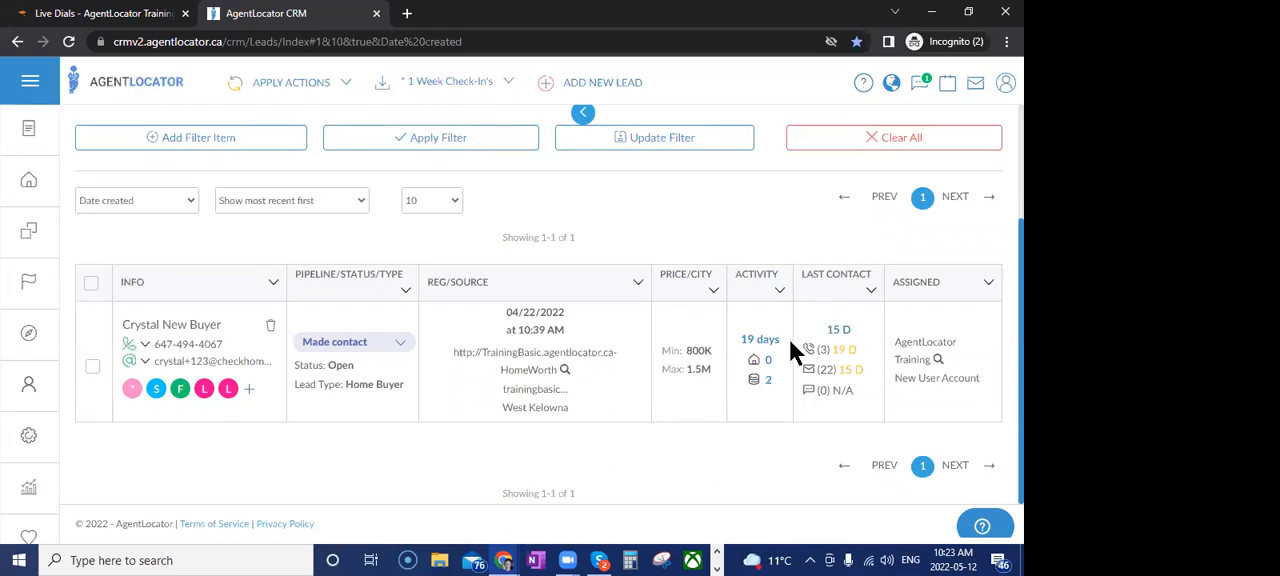
mouse_move(811, 354)
scroll(794, 457, up, 3)
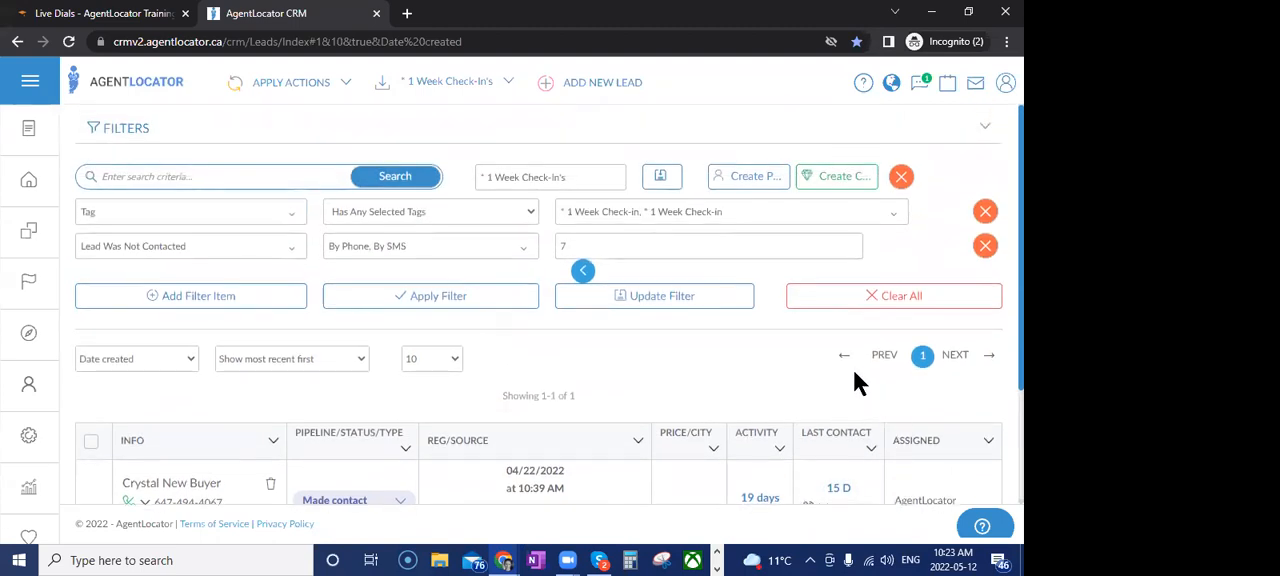
scroll(670, 392, down, 3)
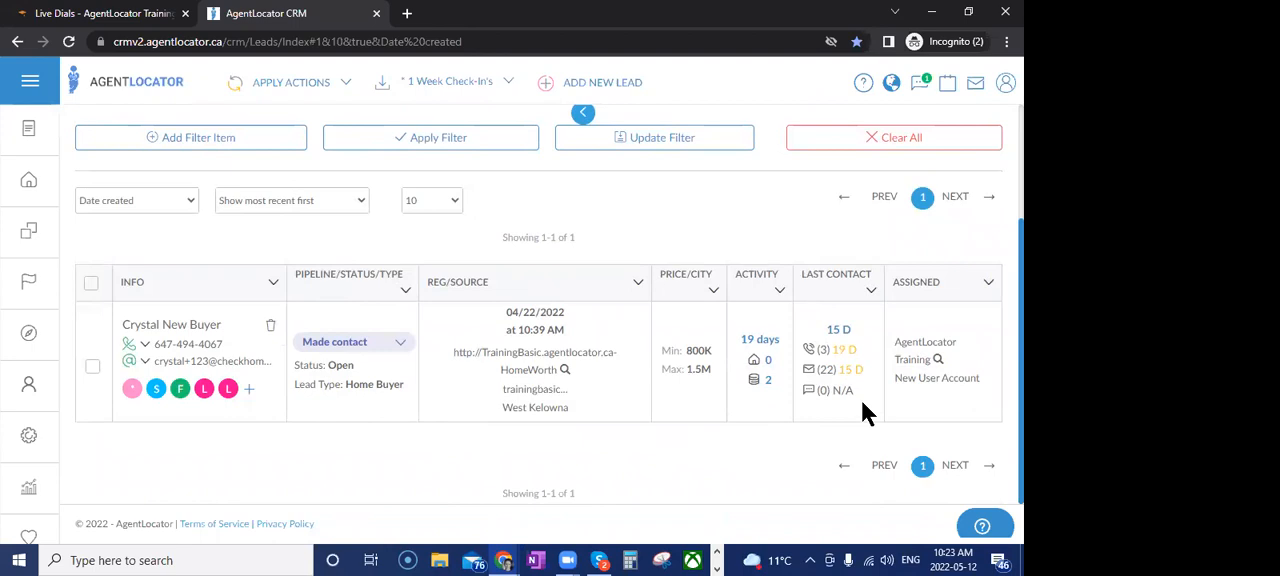
scroll(866, 412, up, 3)
Load the saved filter "* 2 Week Check-In's" and review its conditions and matching leads
click(482, 88)
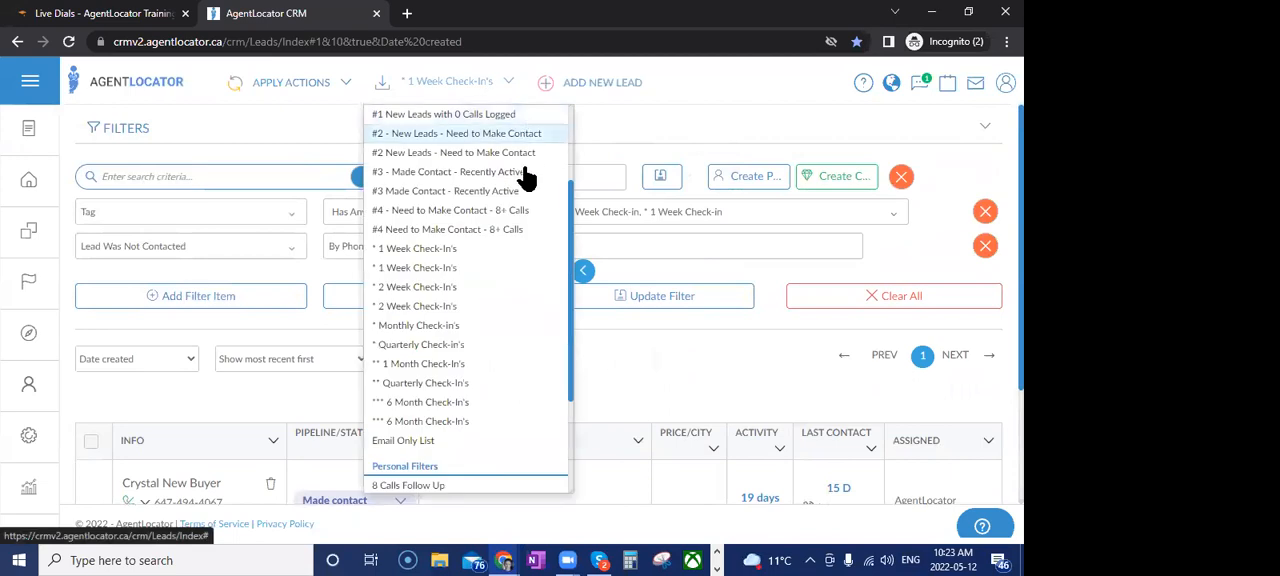
click(449, 290)
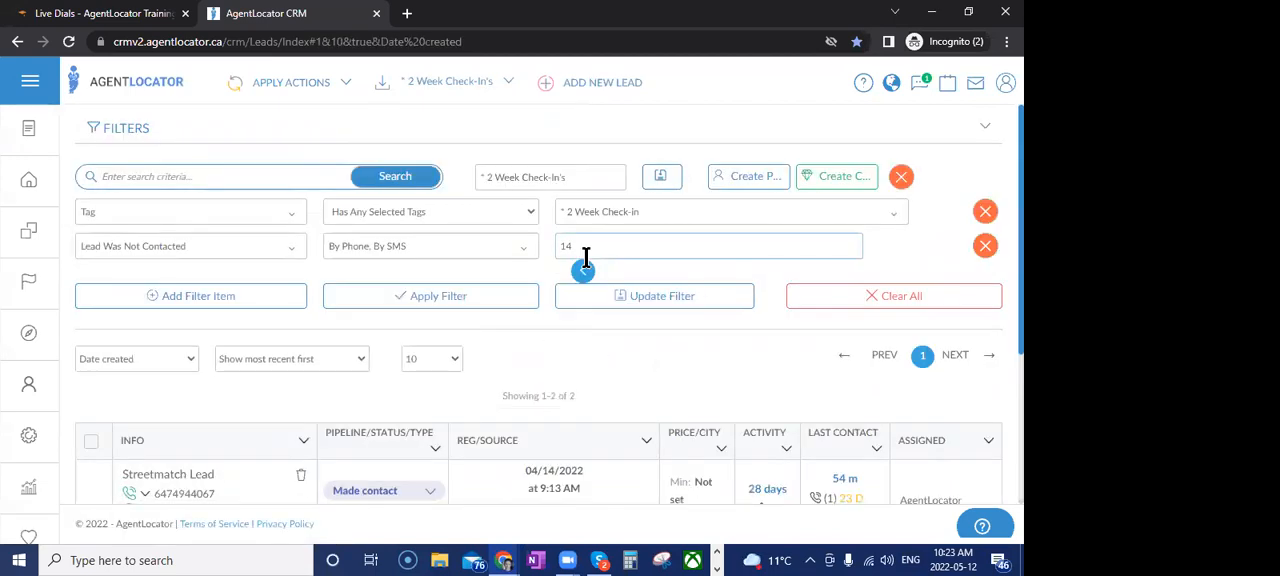
scroll(624, 388, down, 3)
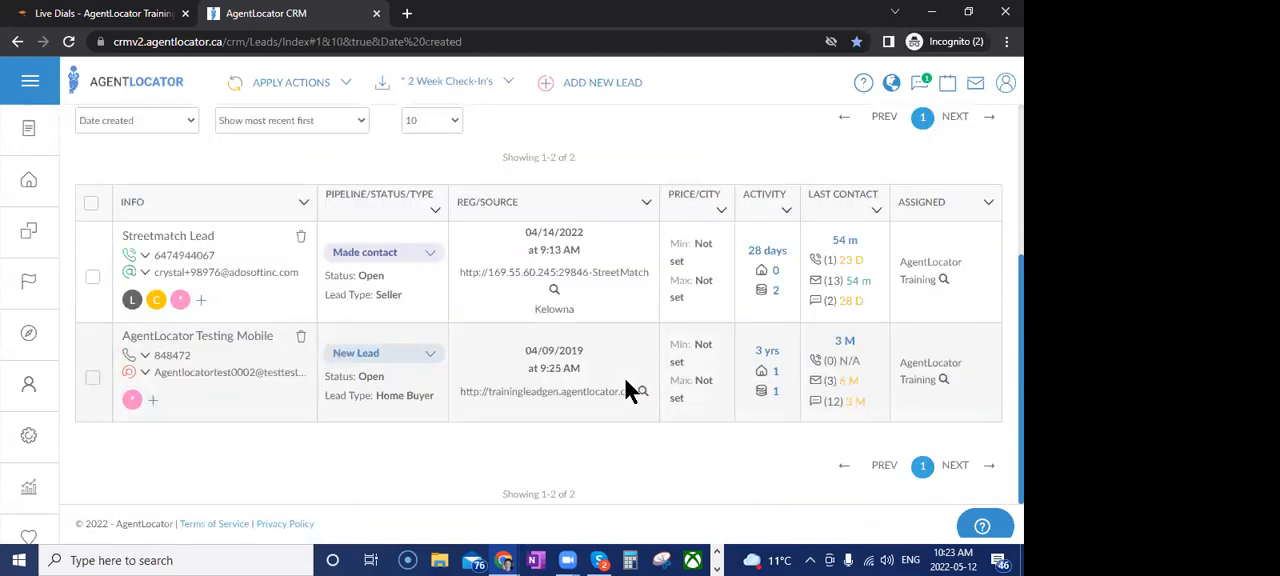
scroll(624, 377, up, 3)
Load the saved filter "** 1 Month Check-In's" to view its conditions, and switch to "** Quarterly Check-In's"
click(491, 85)
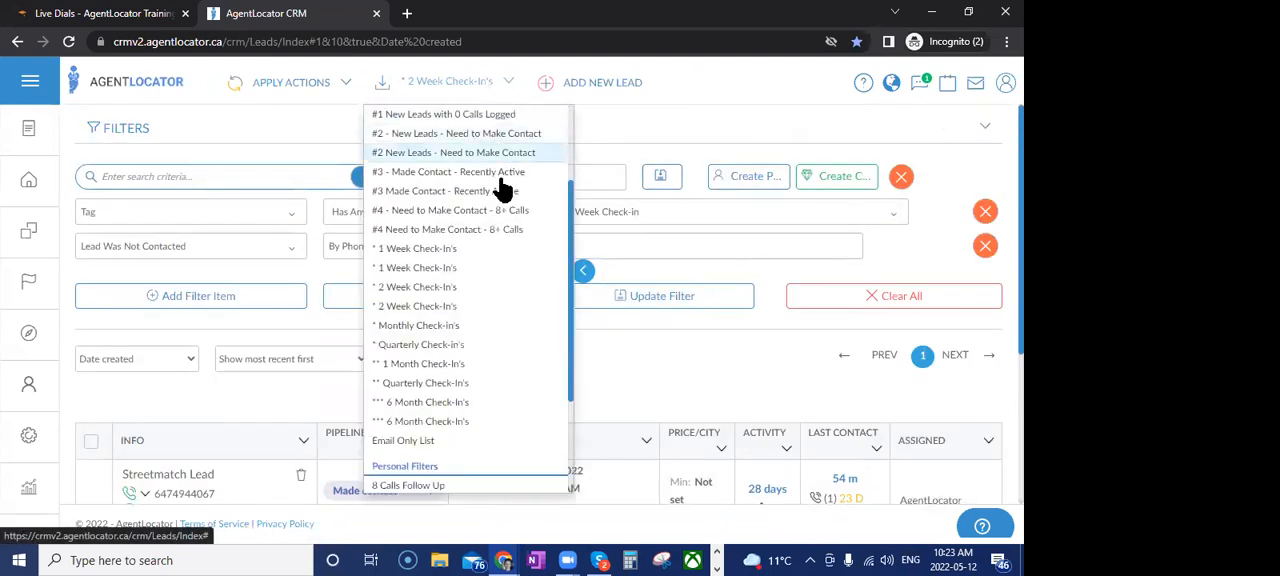
click(470, 363)
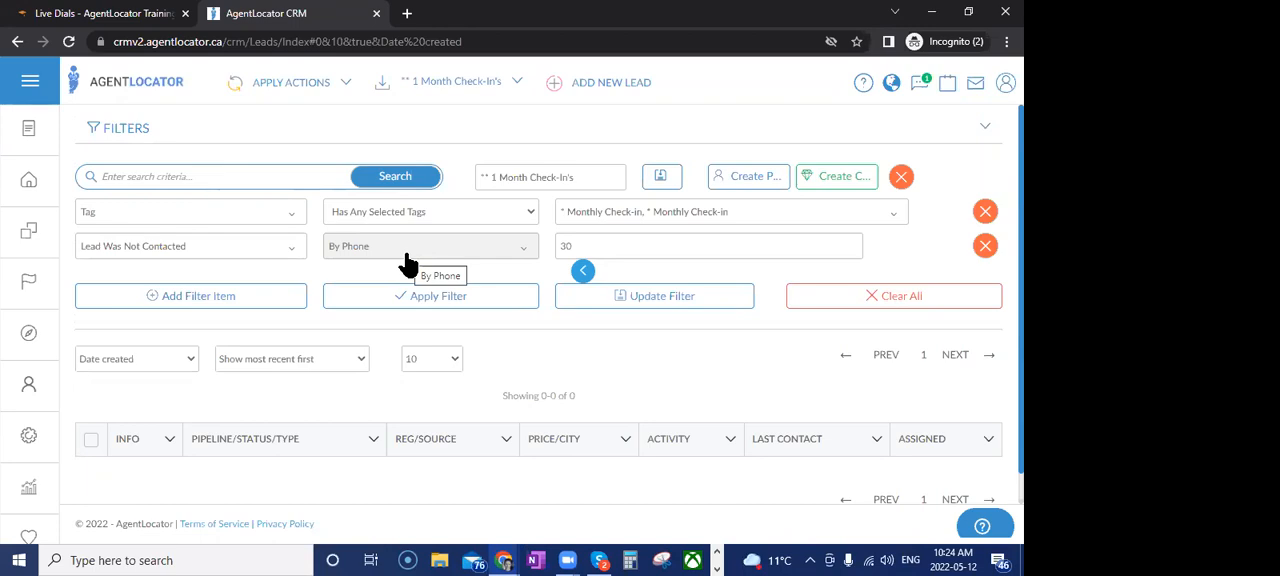
click(470, 86)
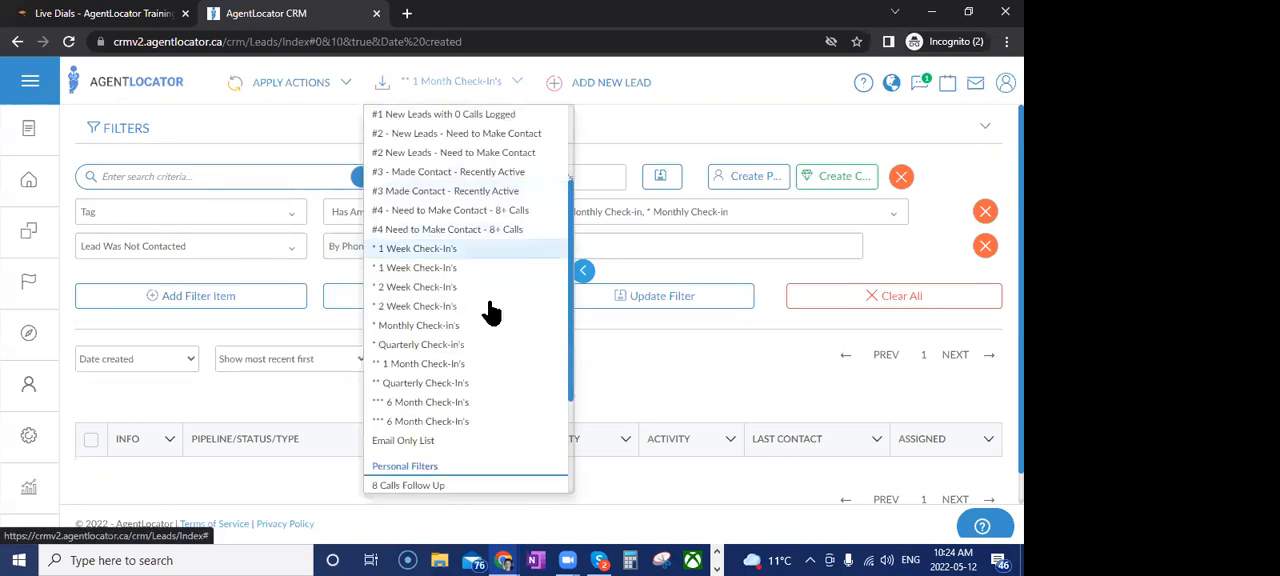
click(490, 383)
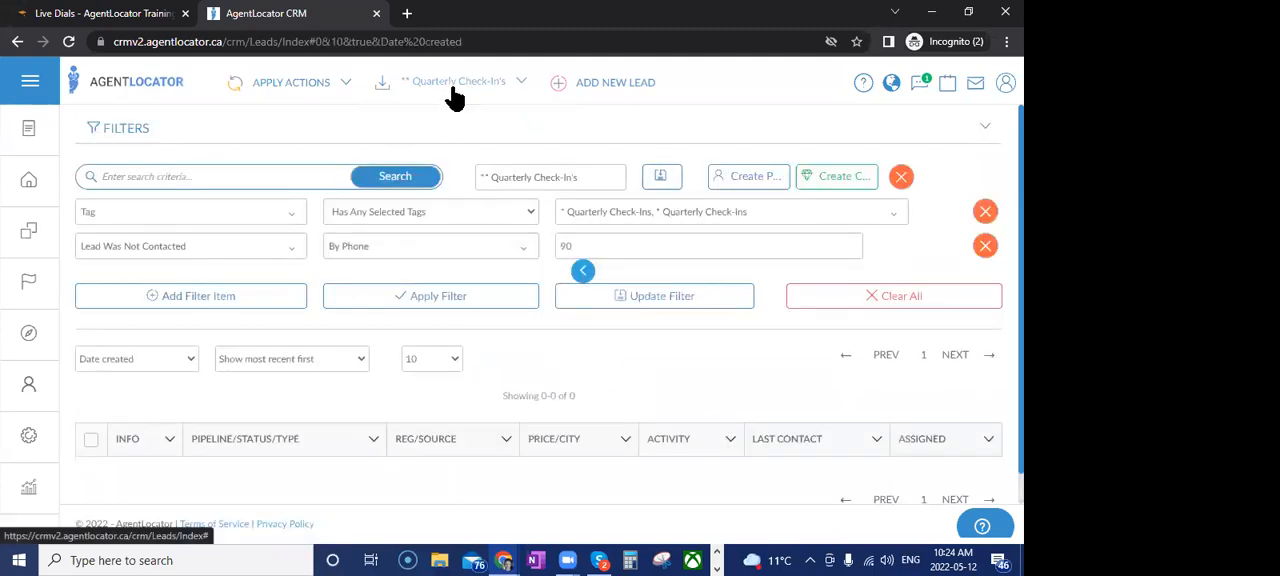
View the tags selected in the quarterly filter's Tag condition and close the list without changing it
click(666, 215)
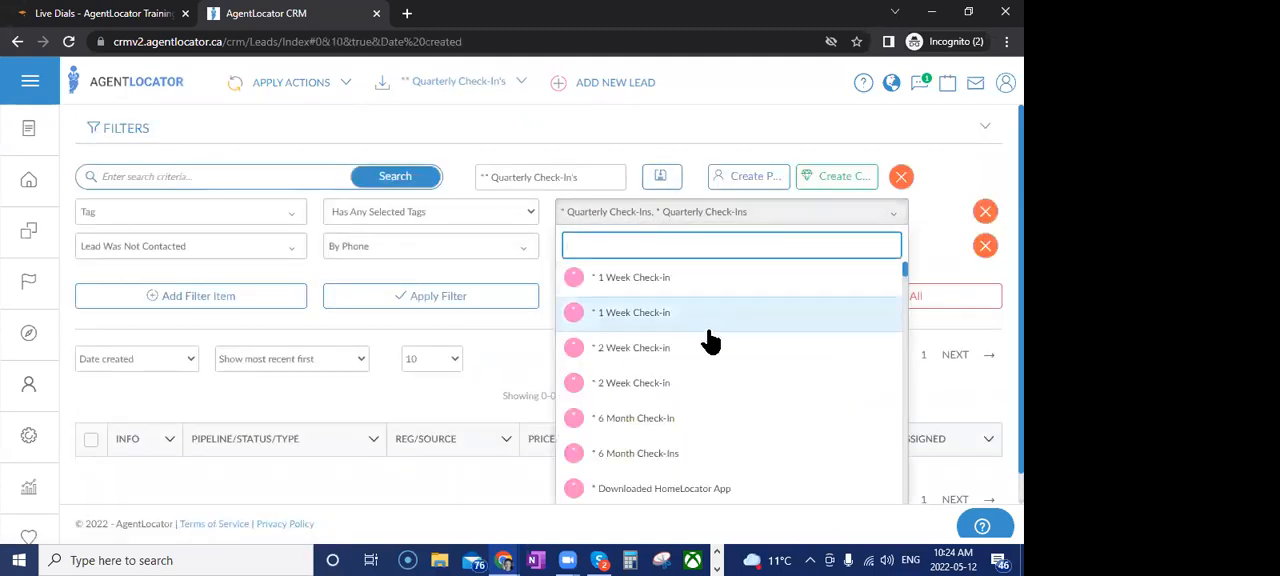
scroll(709, 345, down, 5)
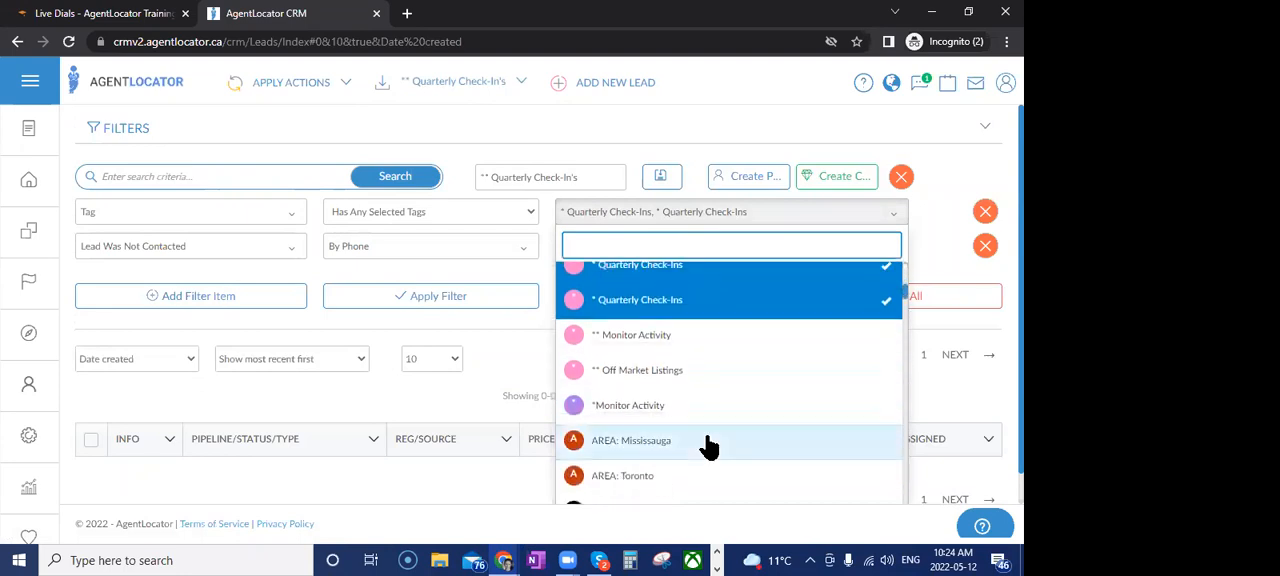
scroll(709, 445, up, 5)
click(511, 385)
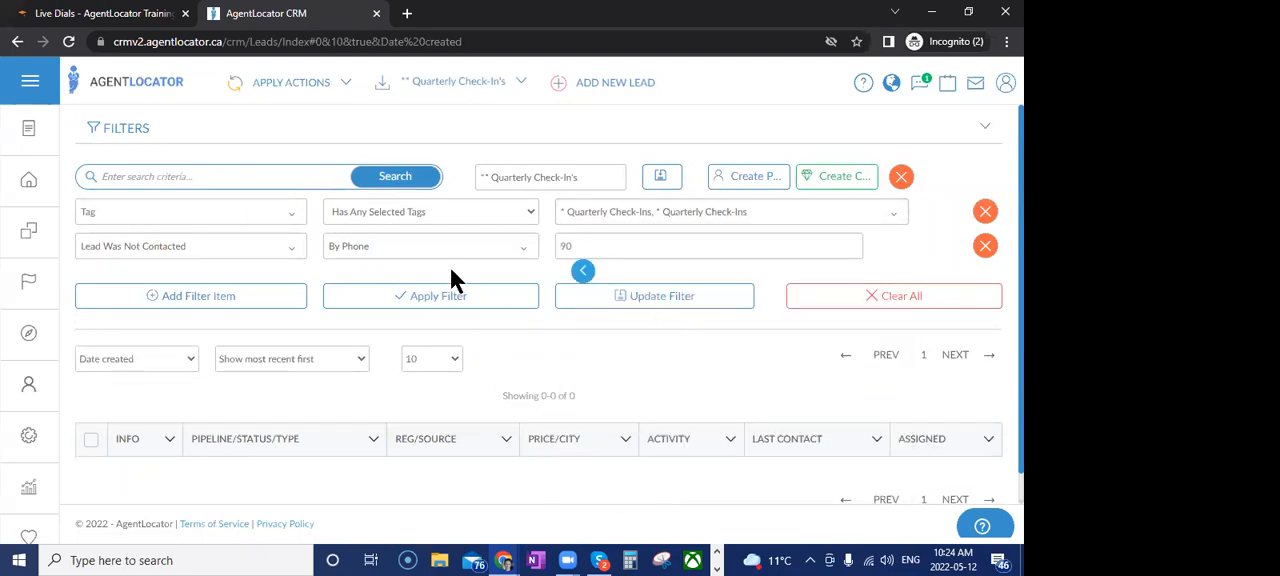
Remove the Lead Was Not Contacted condition from the quarterly filter and apply the filter
click(987, 250)
click(488, 252)
scroll(686, 470, down, 2)
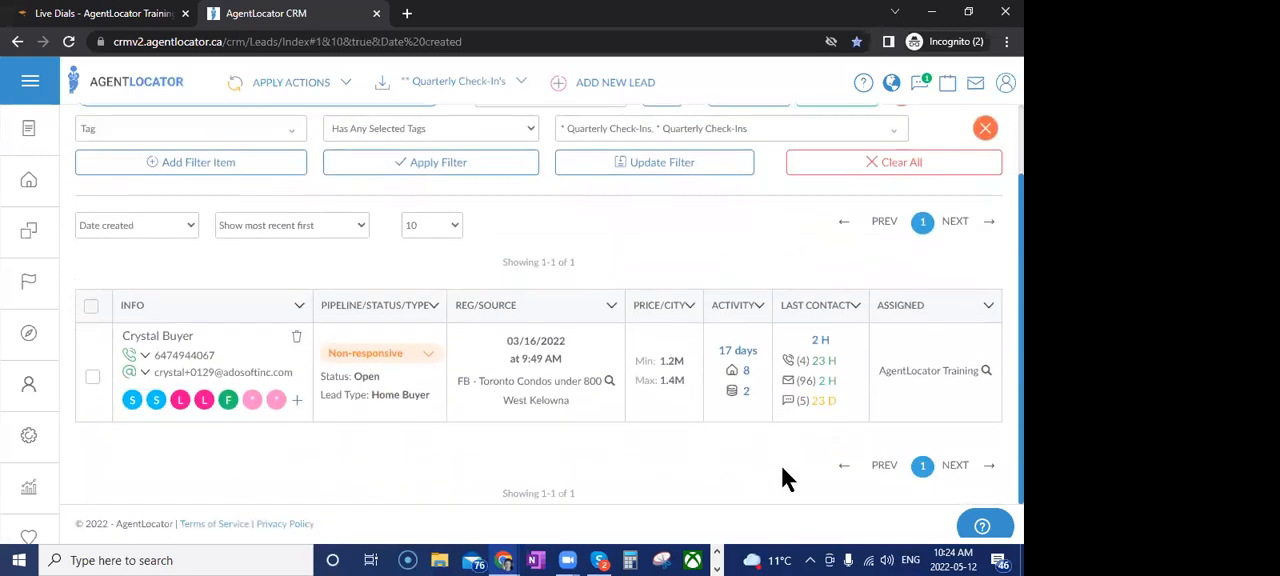
Check the filtered lead's call history, then open the lead's profile and its tag assignment
mouse_move(801, 372)
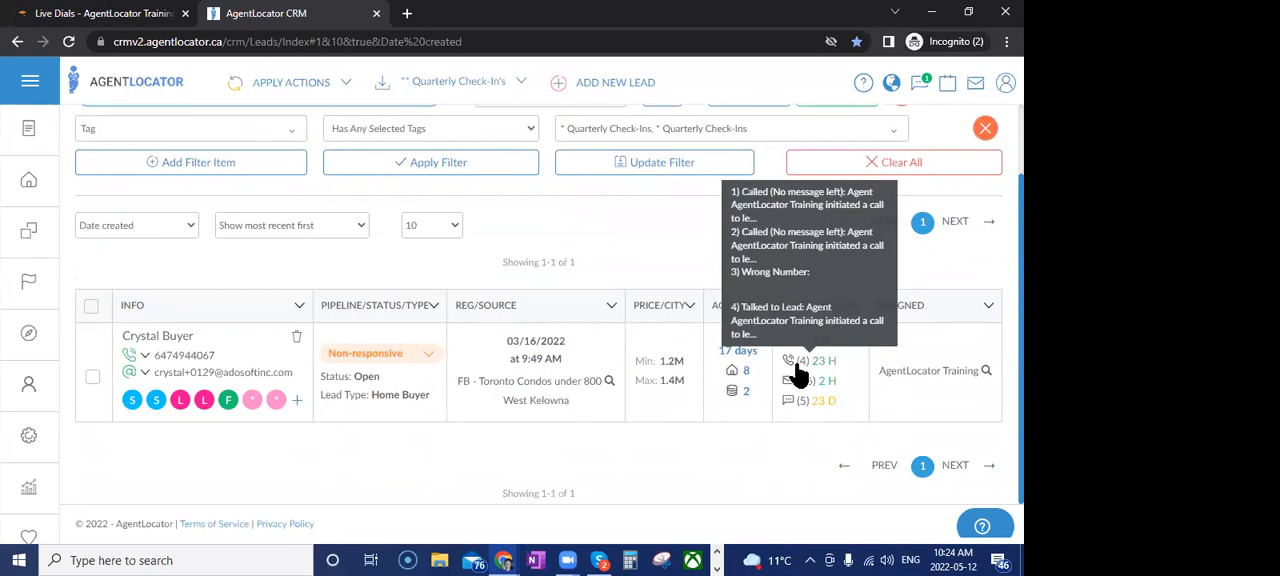
click(166, 343)
click(504, 422)
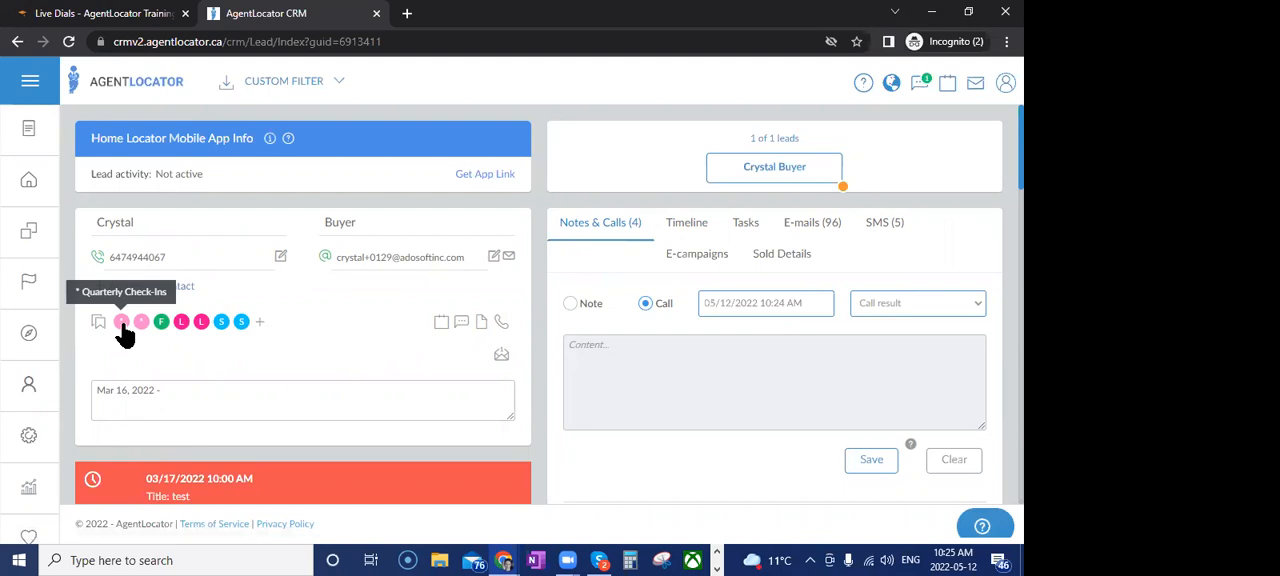
click(260, 322)
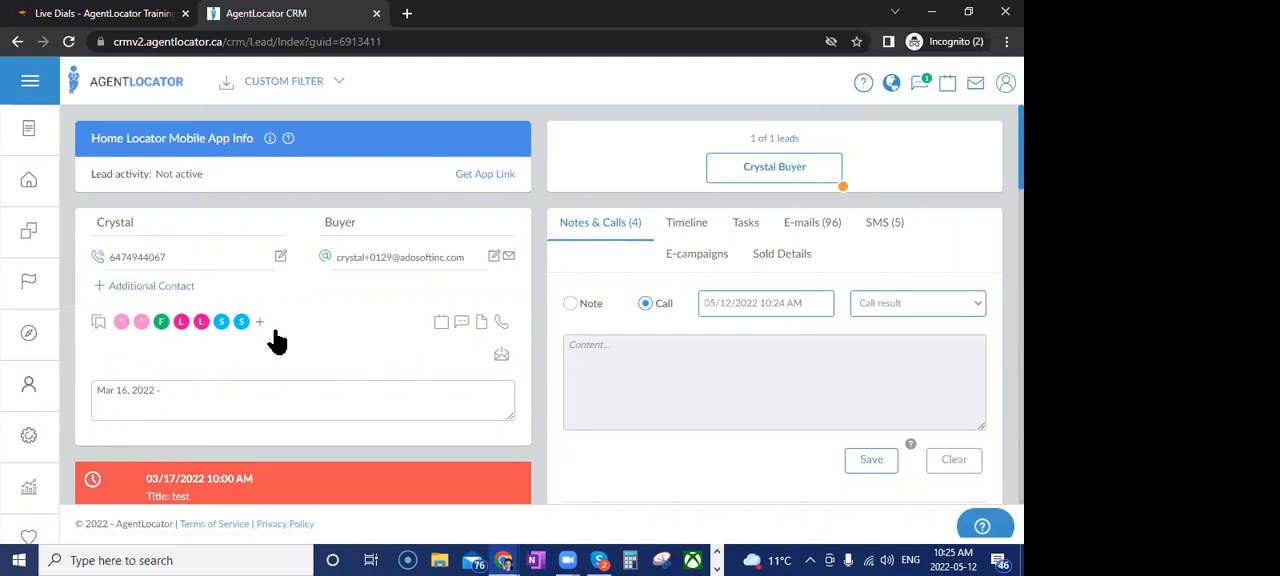
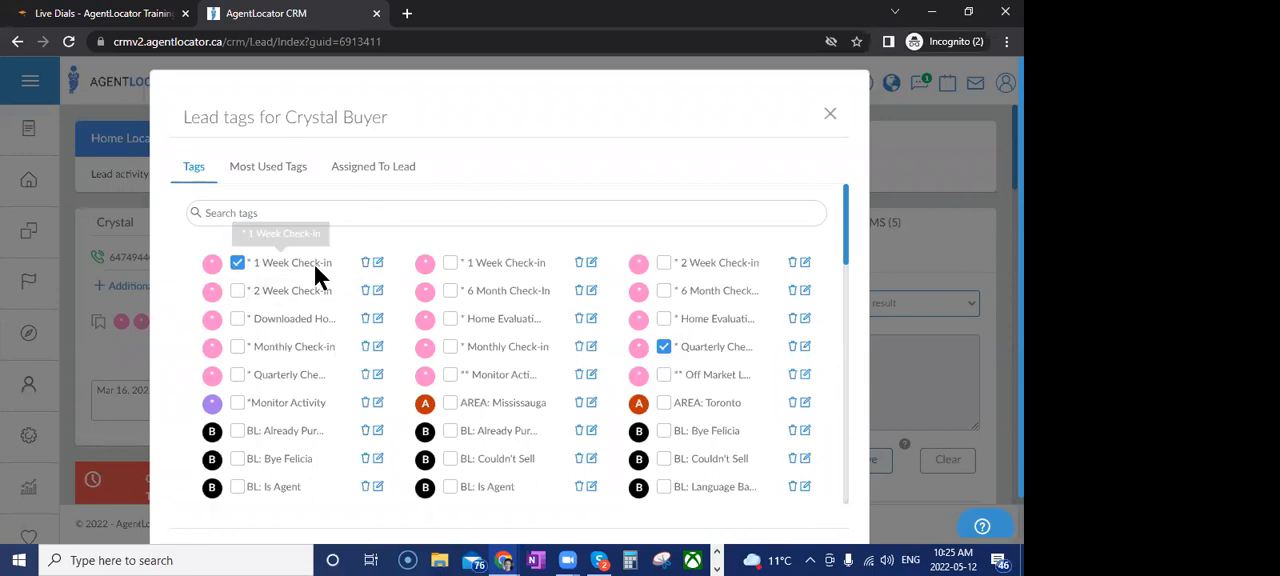
Close the lead's tag assignment and open the lead's tasks to view the overdue "test" task
click(830, 114)
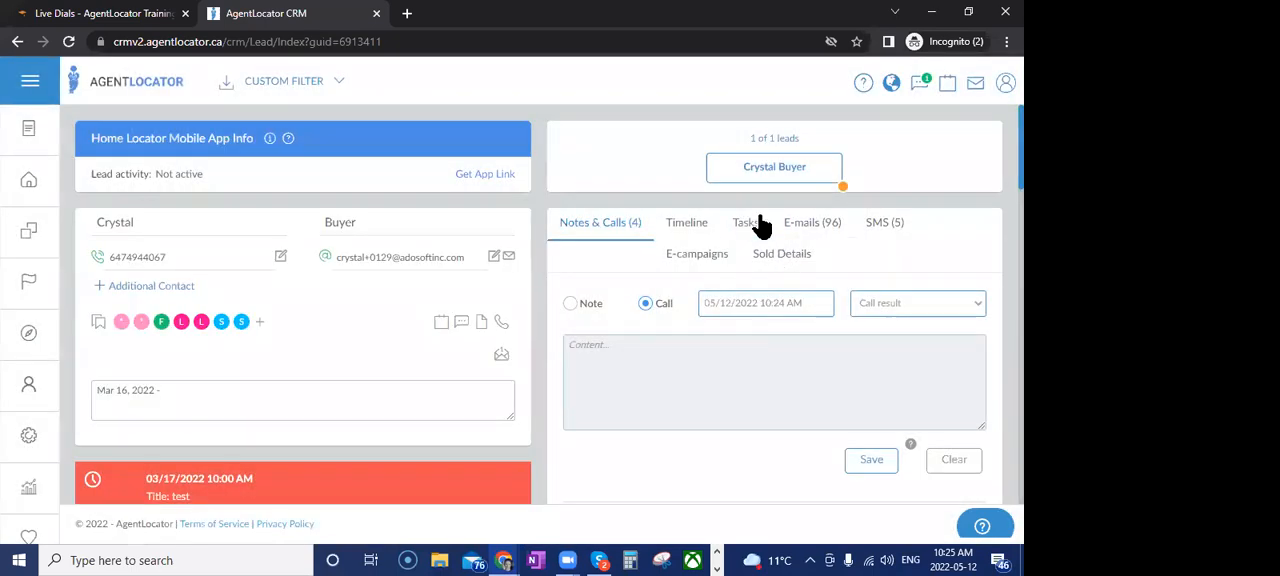
click(748, 226)
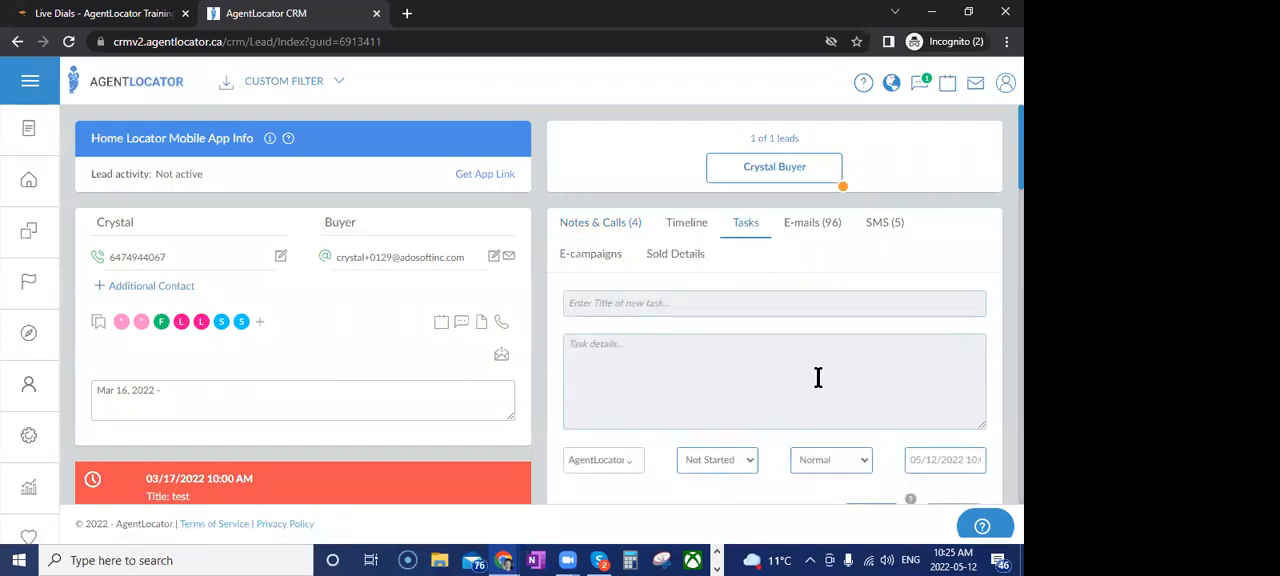
scroll(817, 378, down, 1)
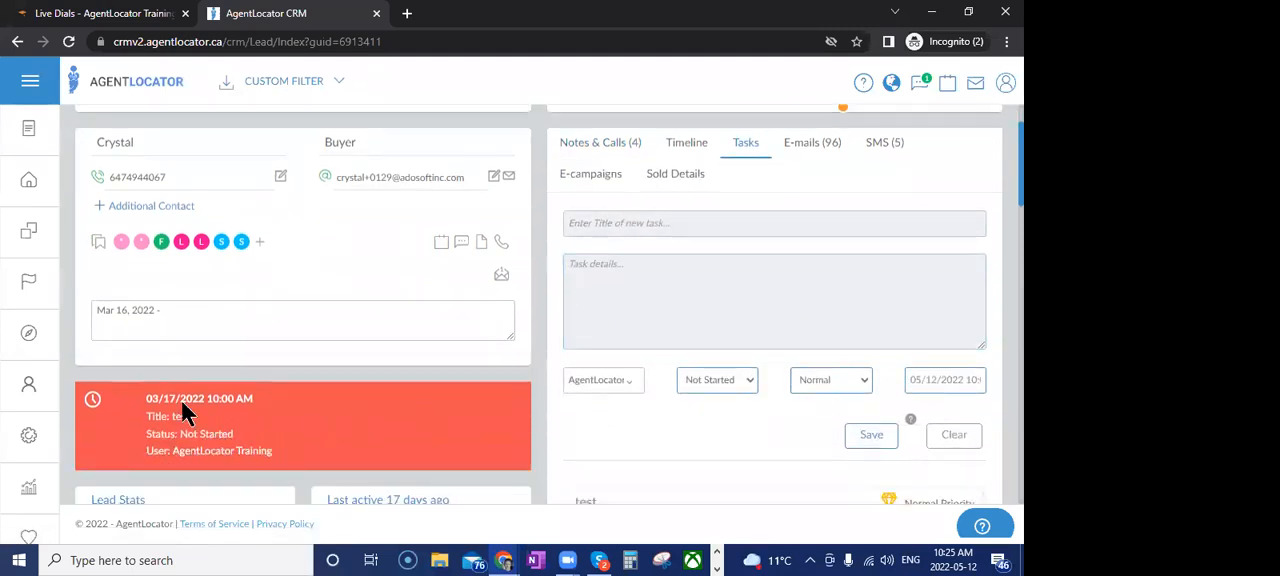
scroll(737, 342, down, 3)
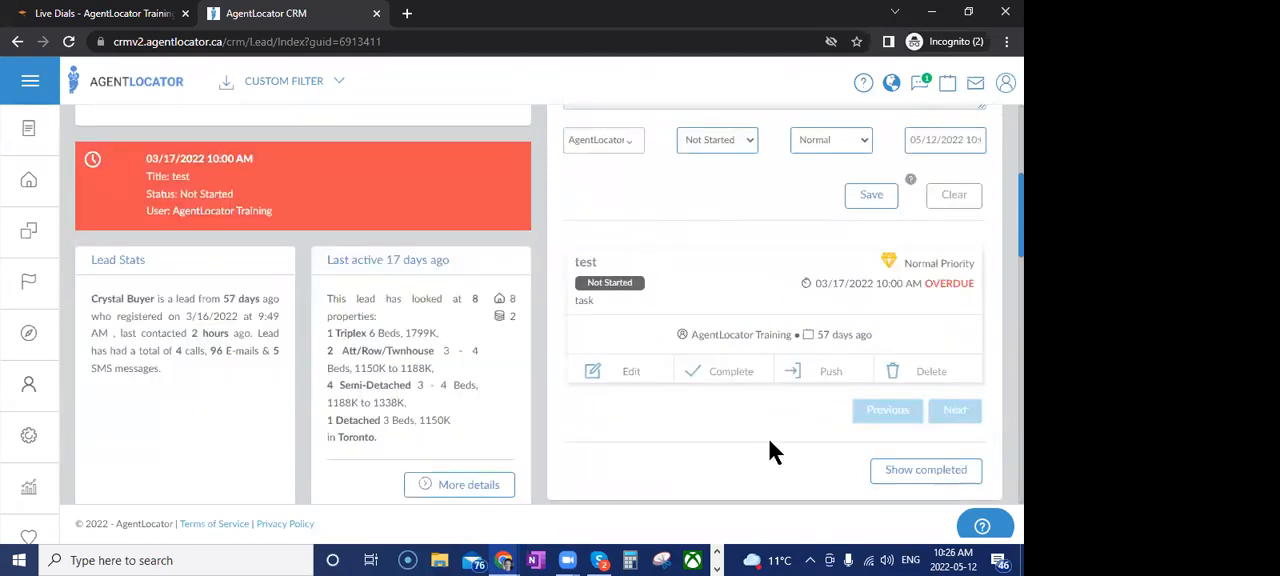
Push the lead's overdue "test" task by 7 days and save the new due date
click(826, 376)
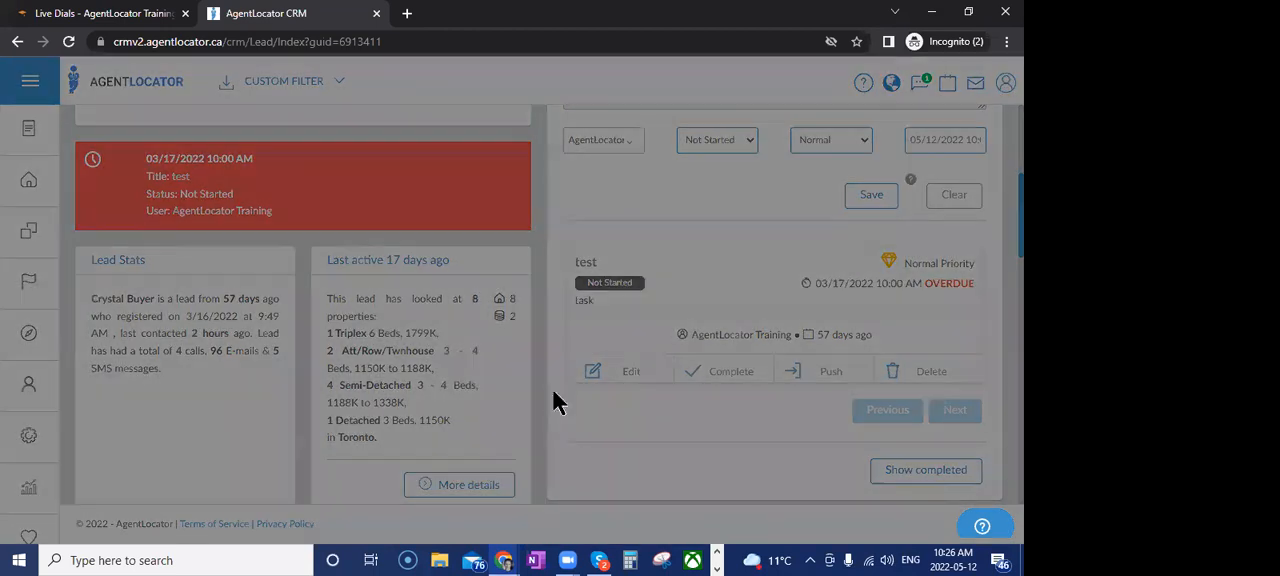
double_click(539, 228)
text(7)
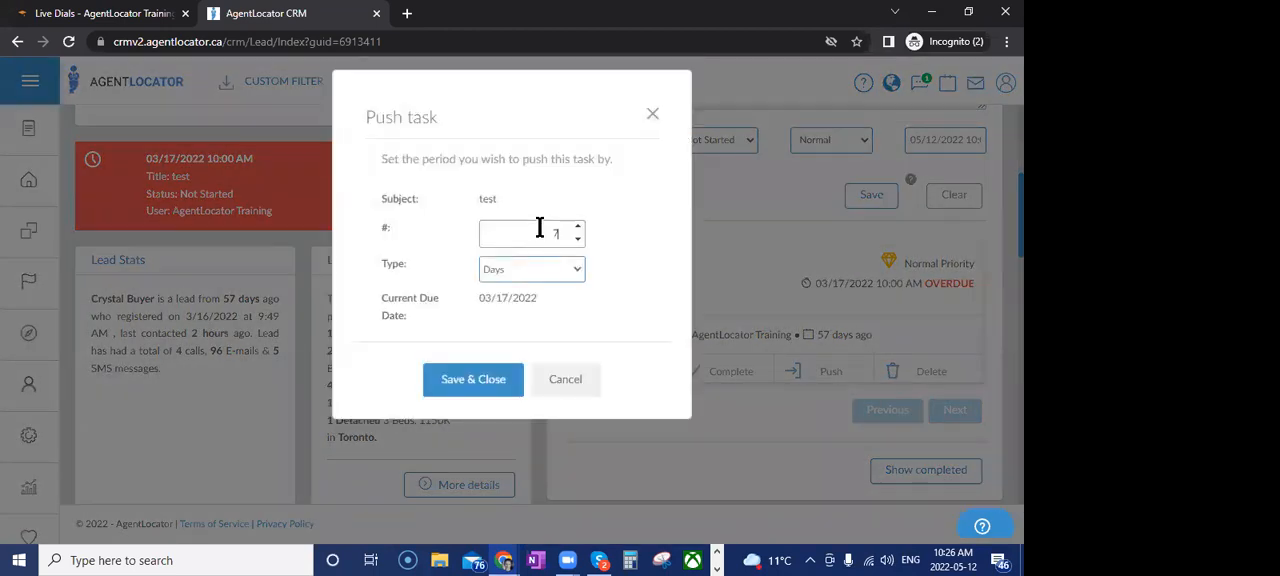
click(478, 388)
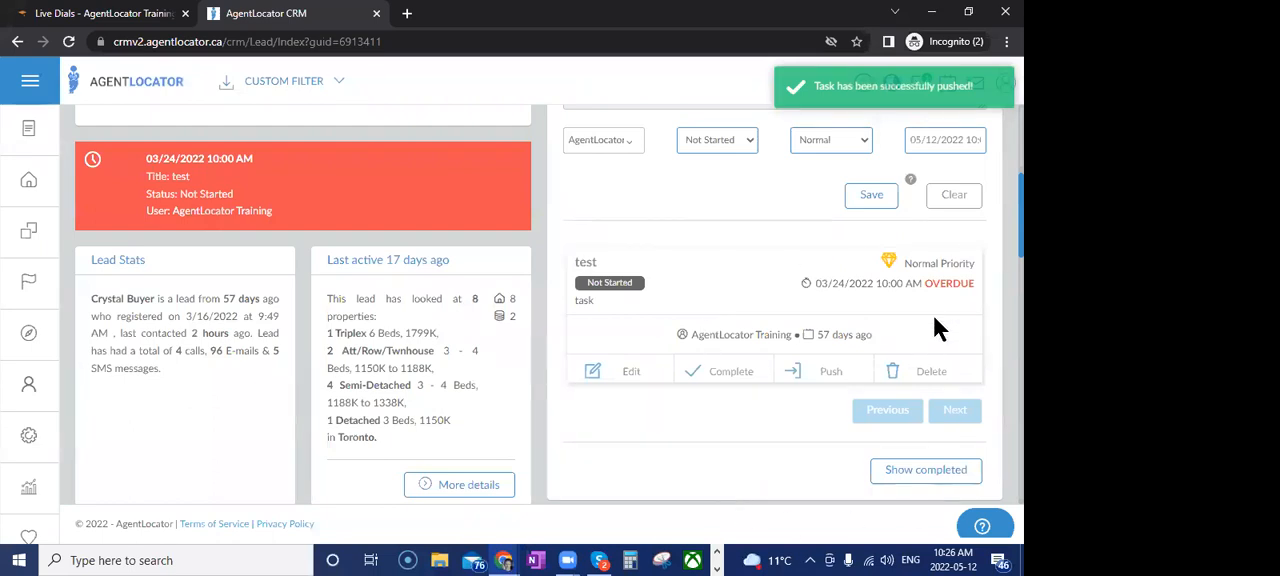
scroll(740, 488, up, 4)
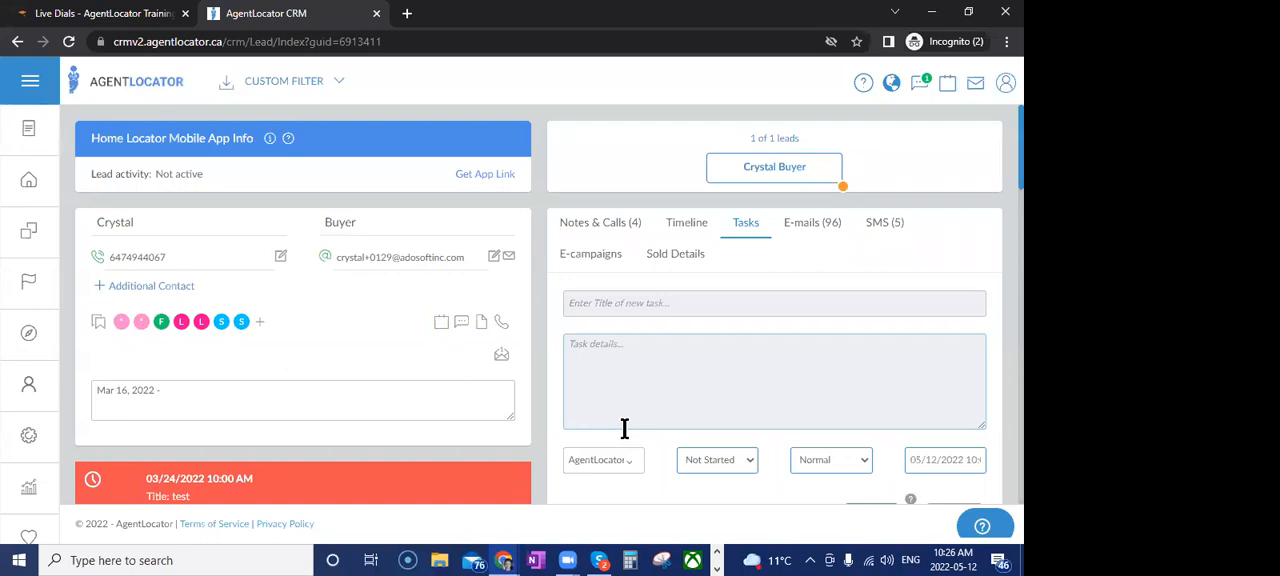
scroll(624, 428, down, 1)
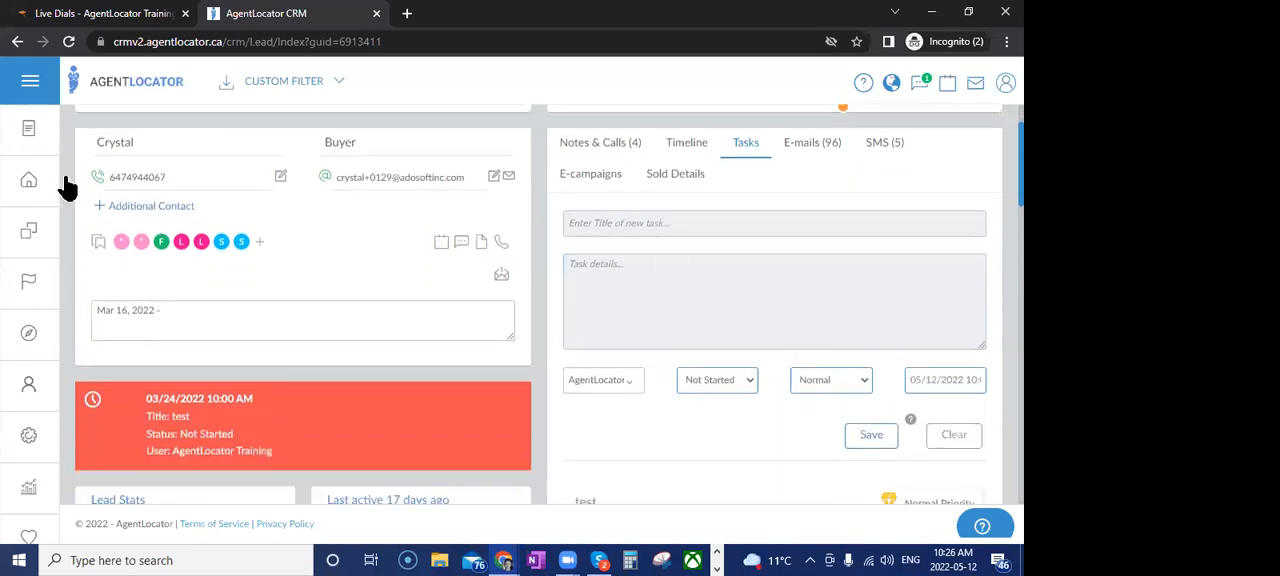
Return to the leads list and load the saved filter "* 1 Week Check-In's"
click(30, 180)
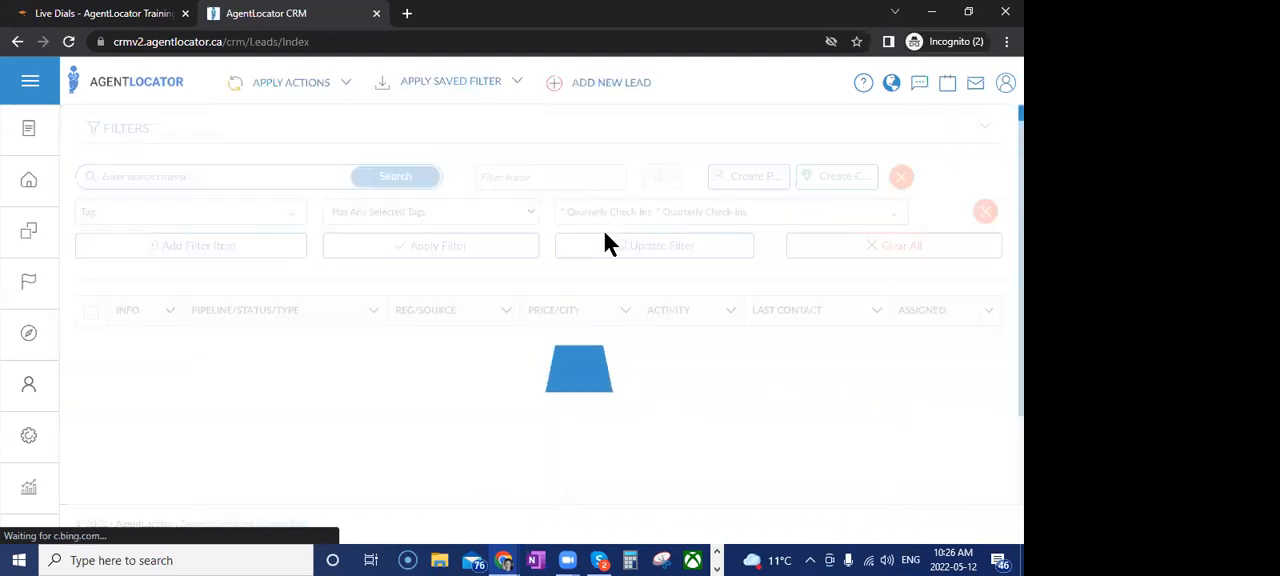
click(452, 86)
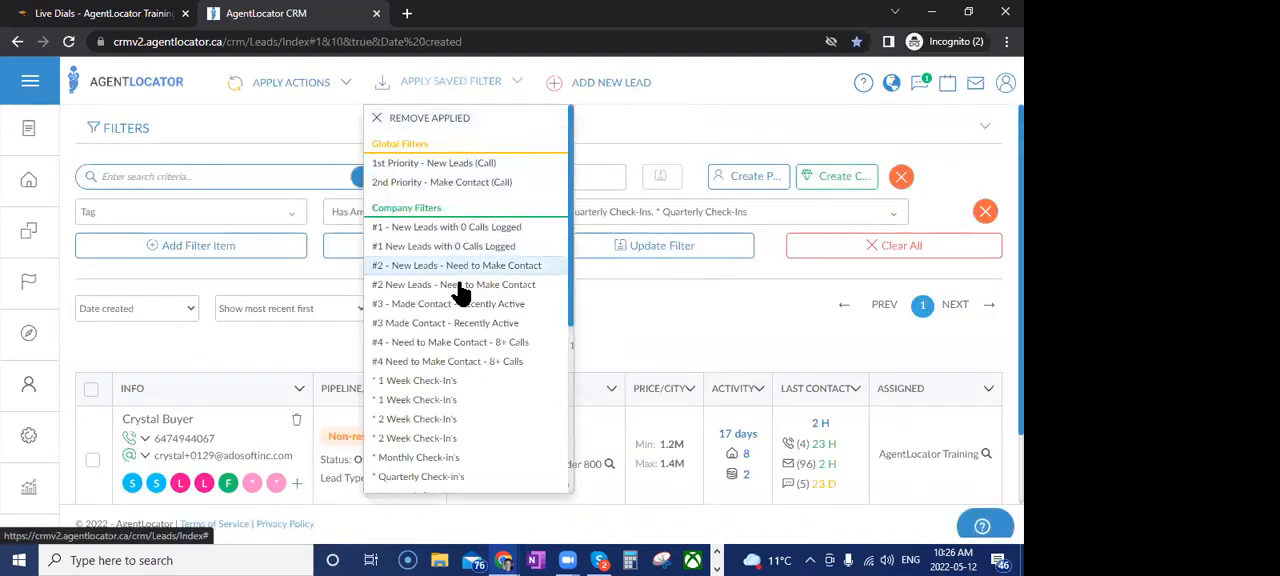
click(446, 380)
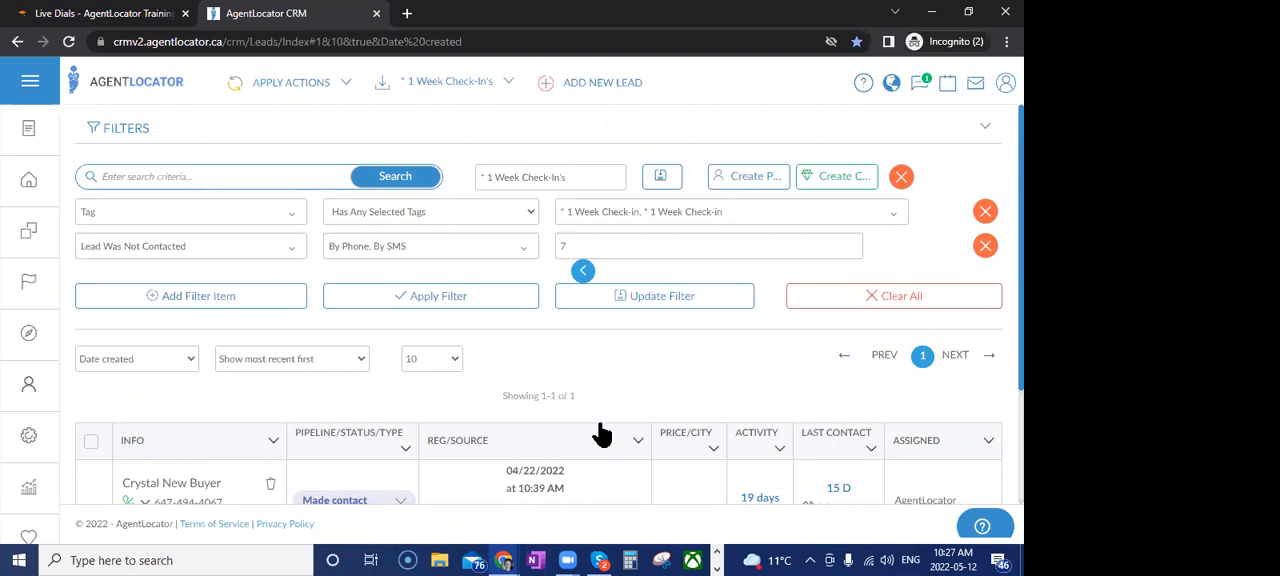
Switch to the saved filter "#3 - Made Contact - Recently Active" and view its matching leads
click(452, 88)
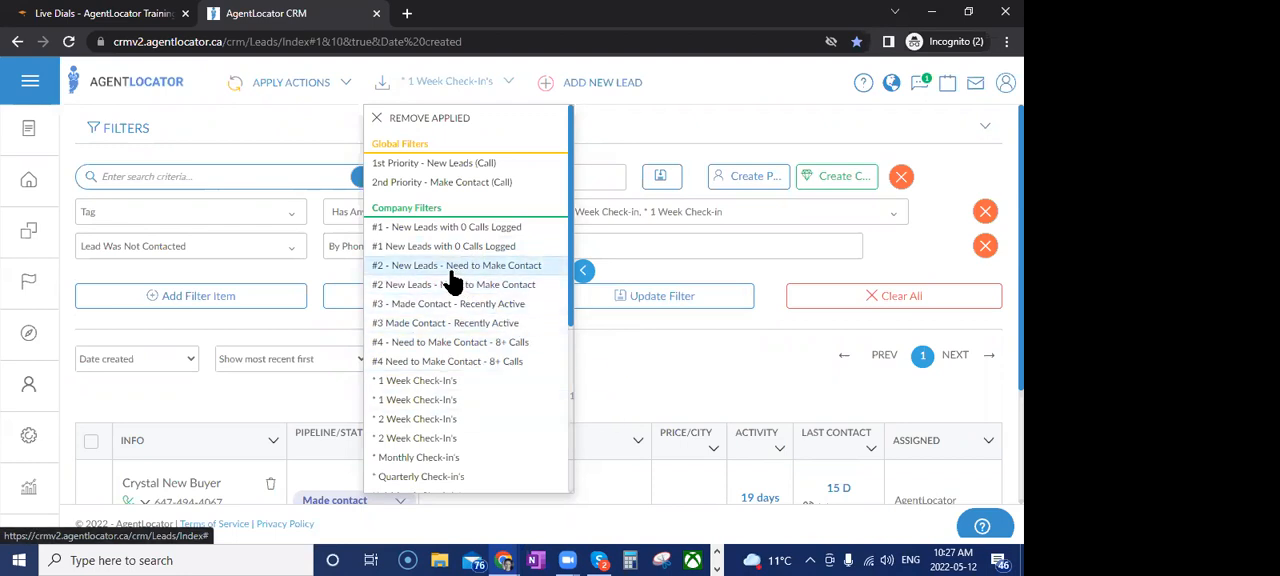
click(395, 306)
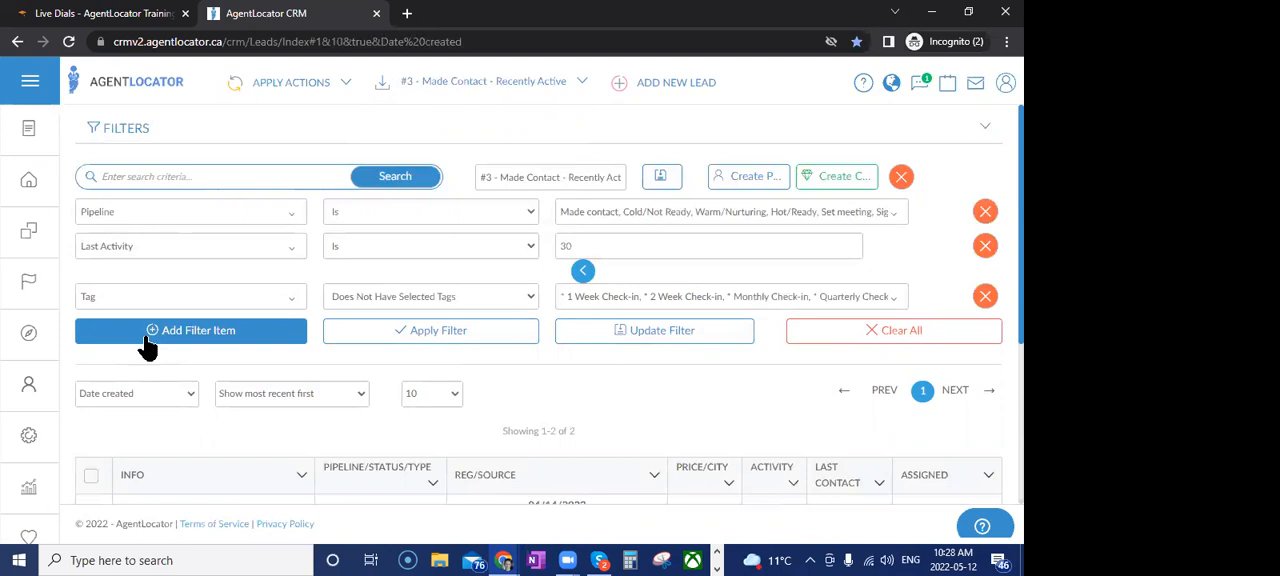
scroll(715, 405, down, 1)
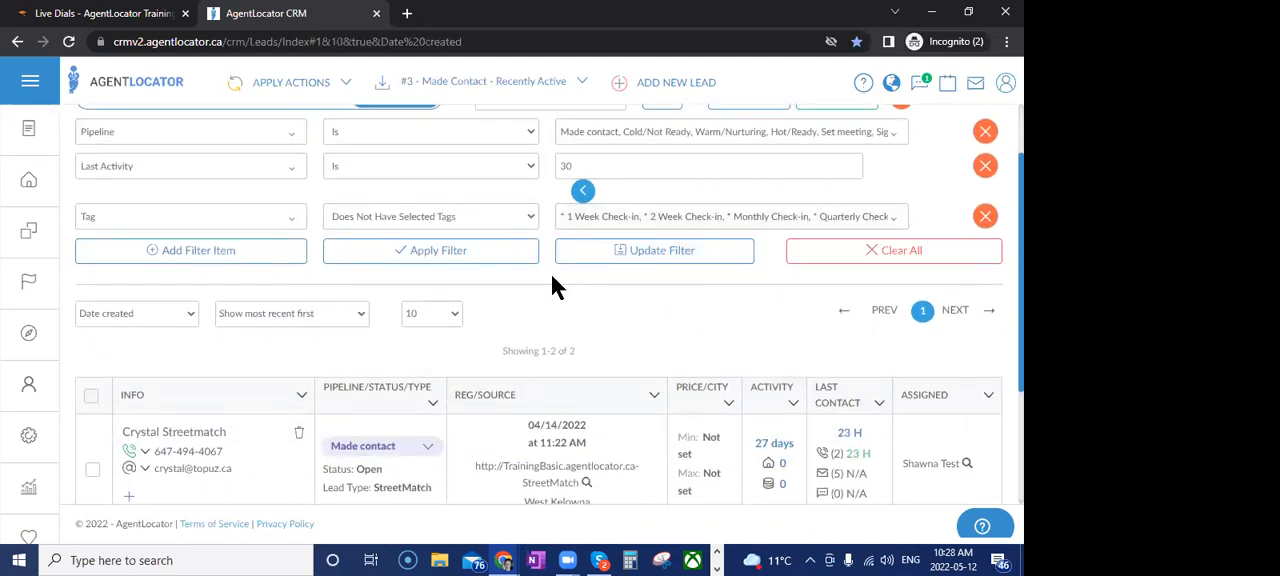
Review the list of saved global and company filters and close it without choosing another filter
click(500, 88)
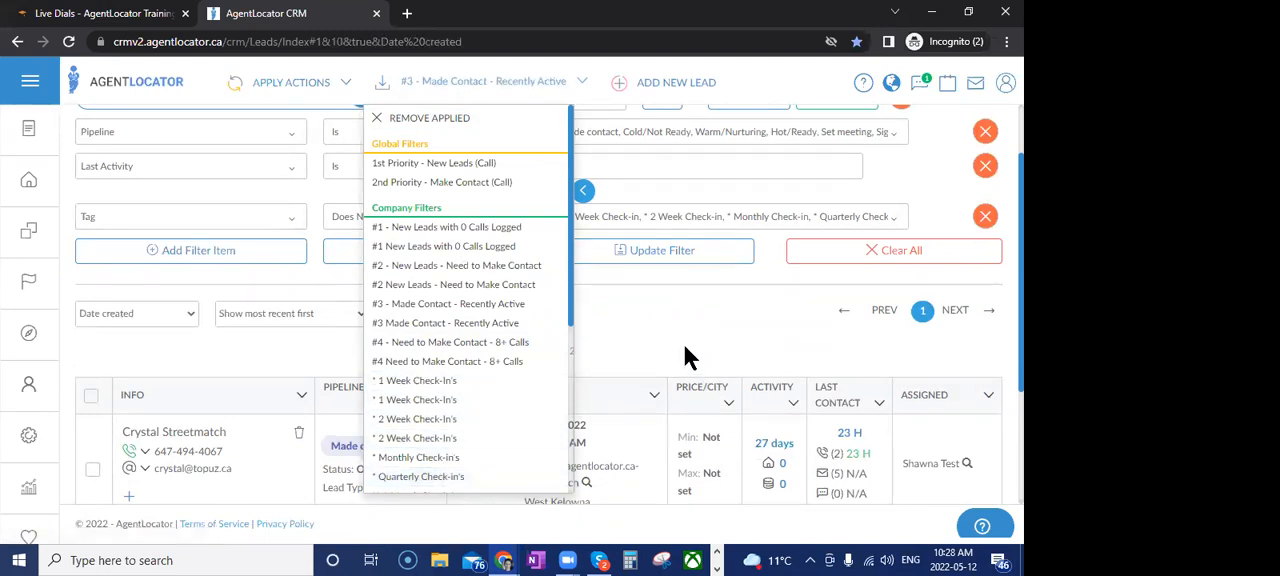
click(704, 414)
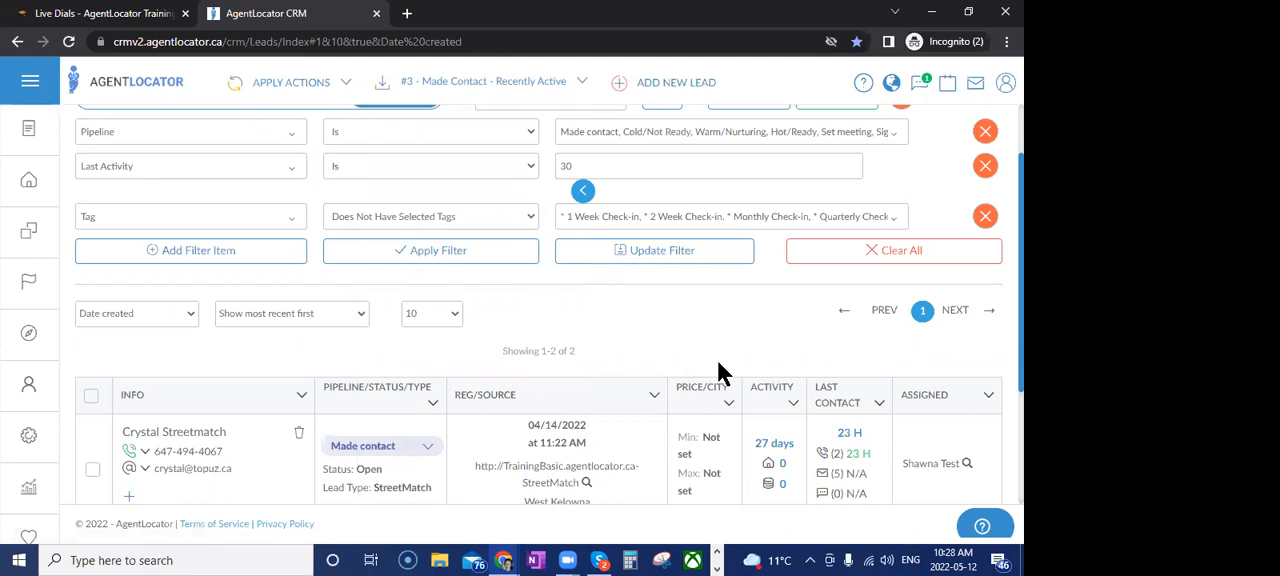
click(512, 86)
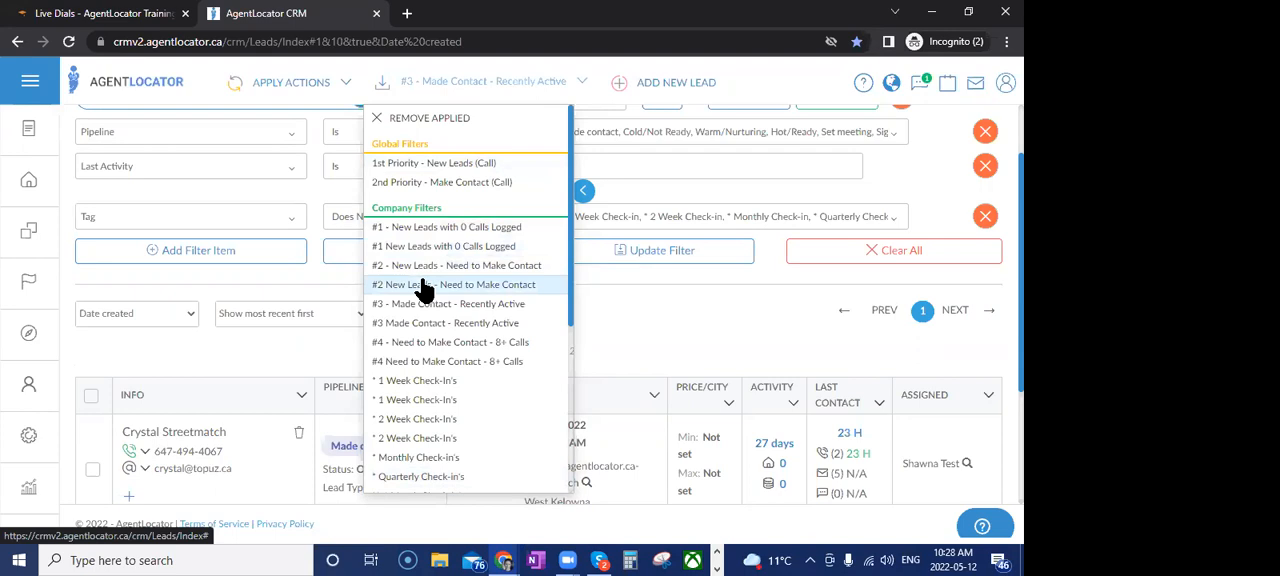
click(630, 297)
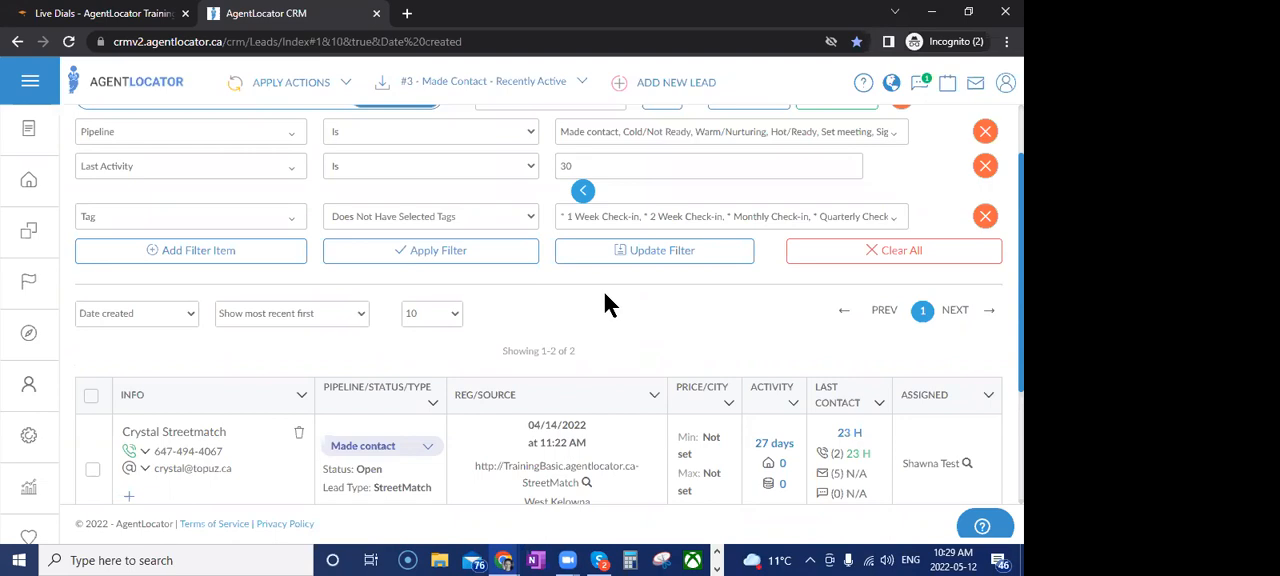
Open the full CRM calendar, view the current week, and check which calendars are set to display
click(948, 86)
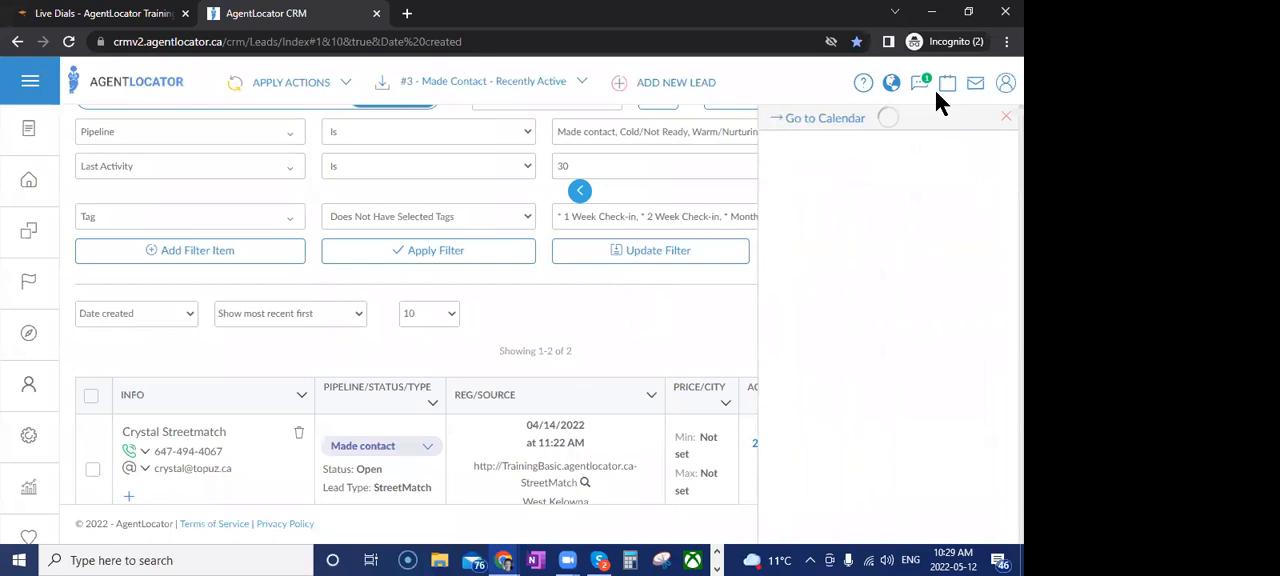
click(832, 122)
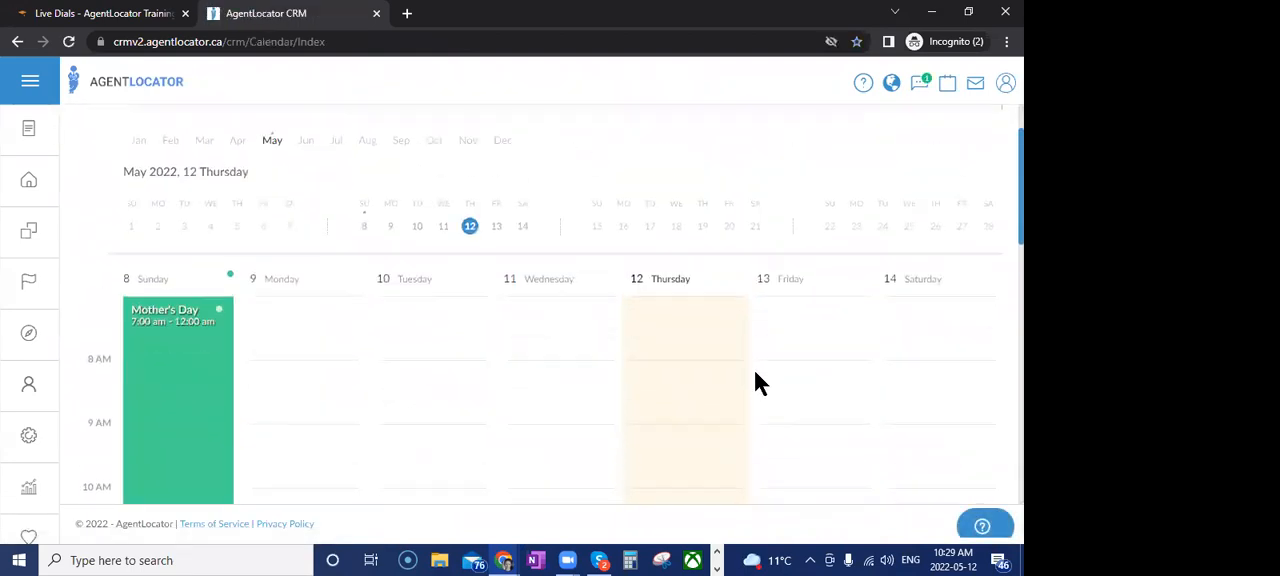
scroll(757, 376, down, 5)
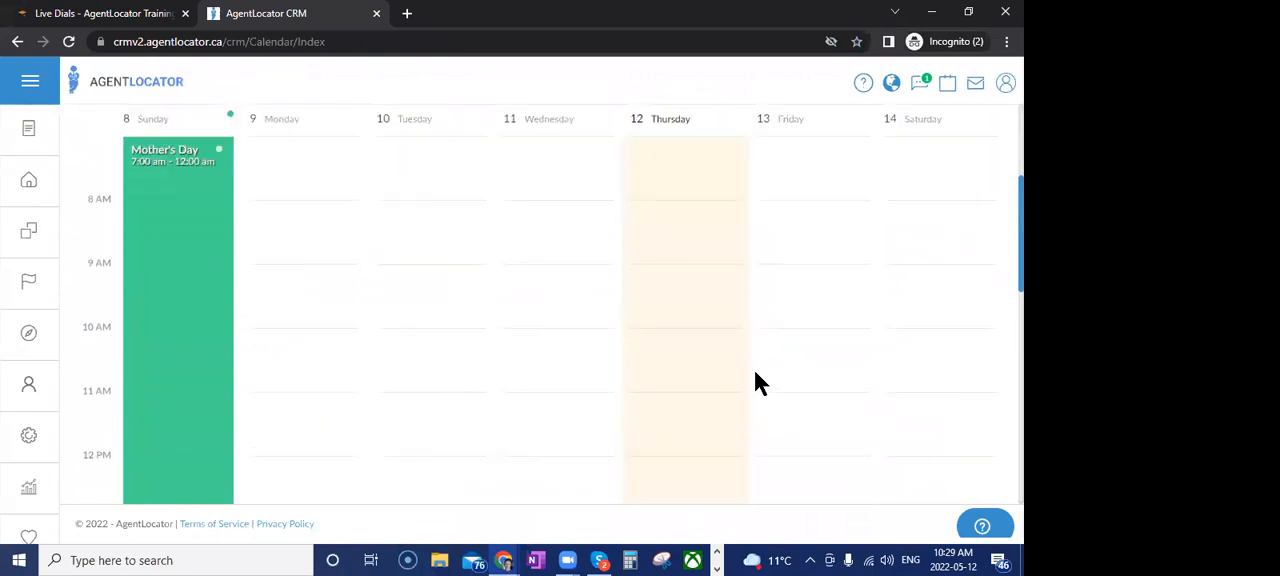
scroll(756, 374, up, 6)
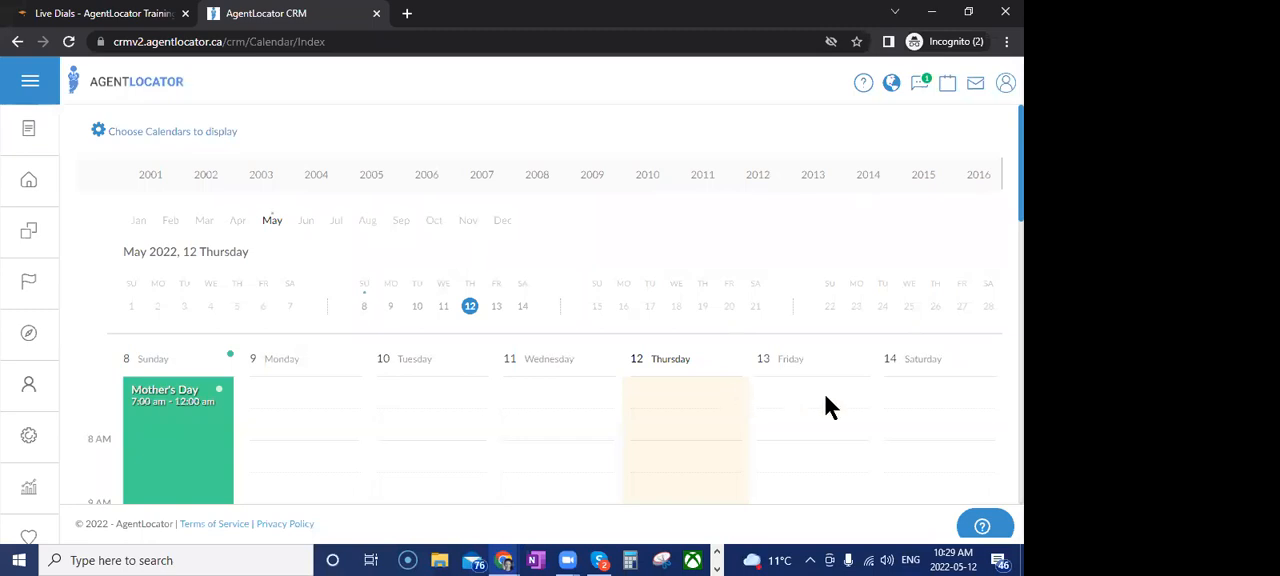
click(168, 132)
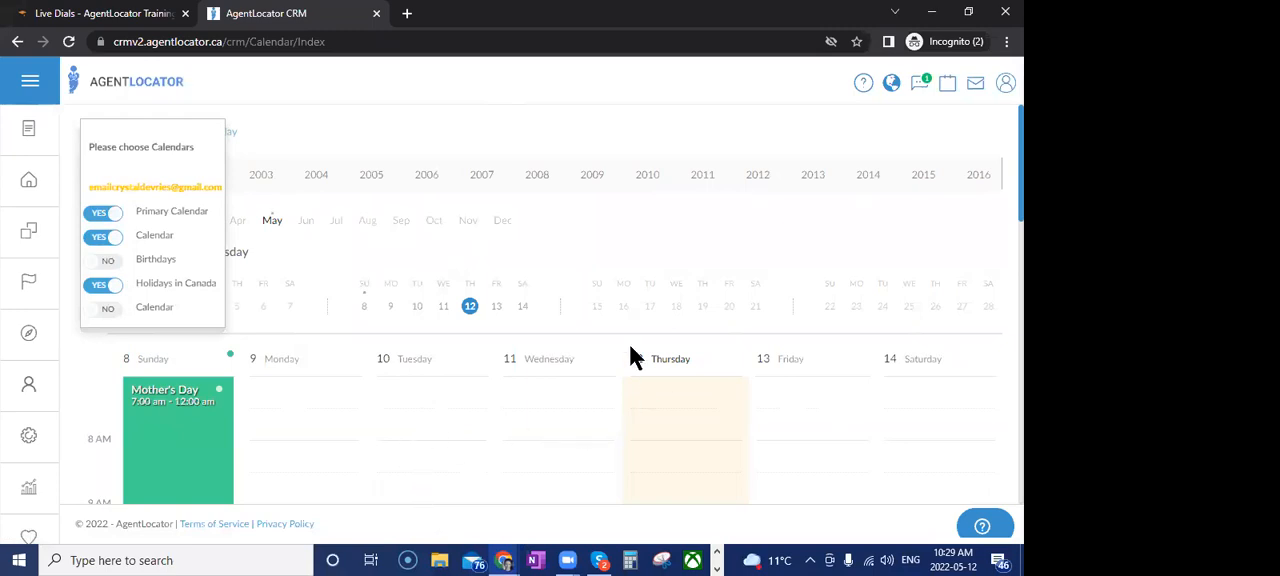
click(350, 153)
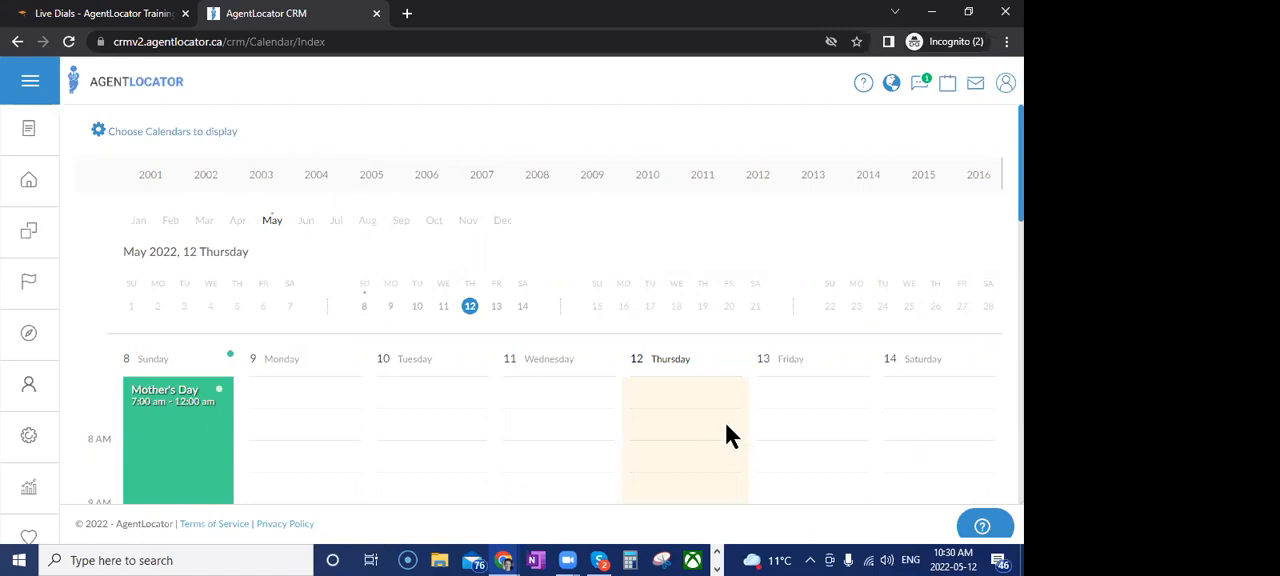
Open the Integrations settings in the user preferences and view the synced Google account's options
click(1003, 90)
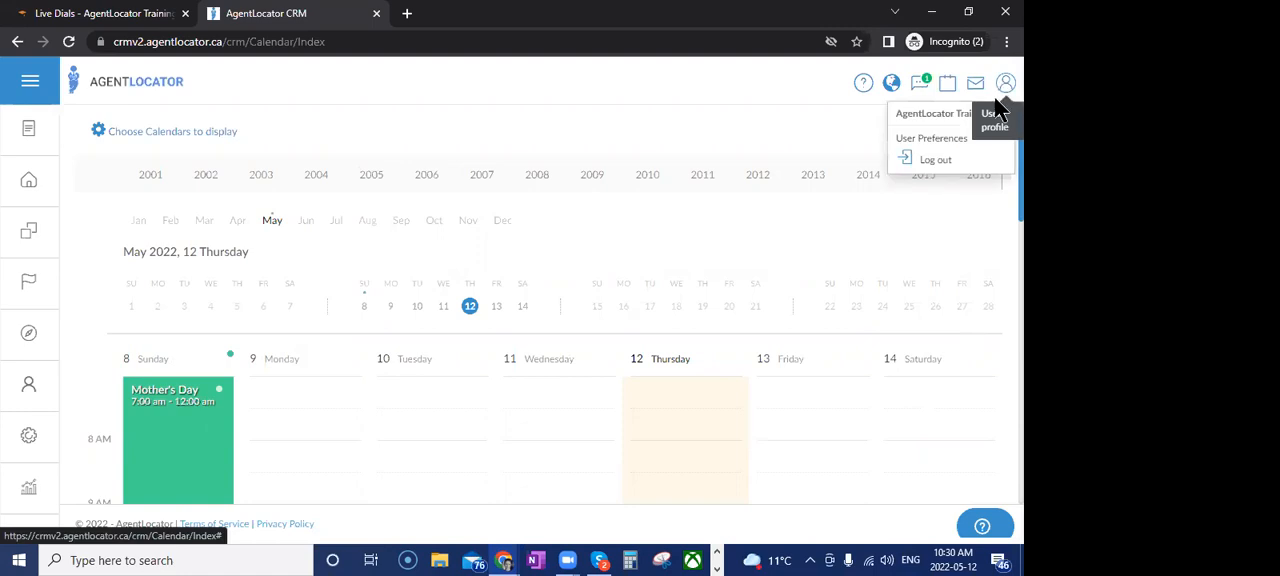
click(955, 138)
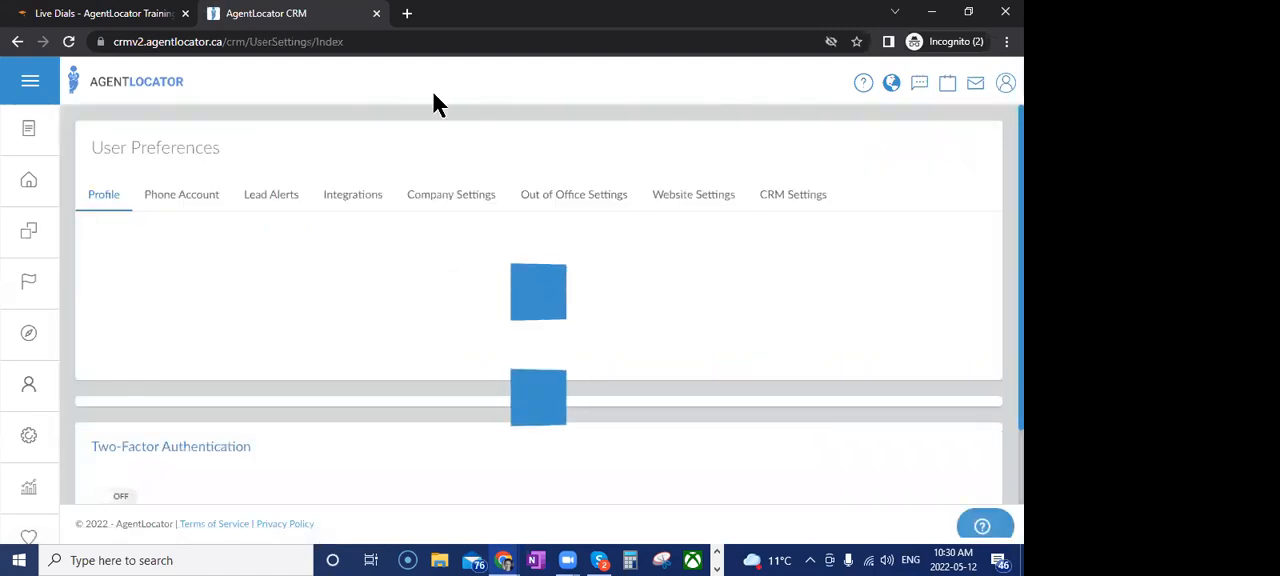
click(346, 198)
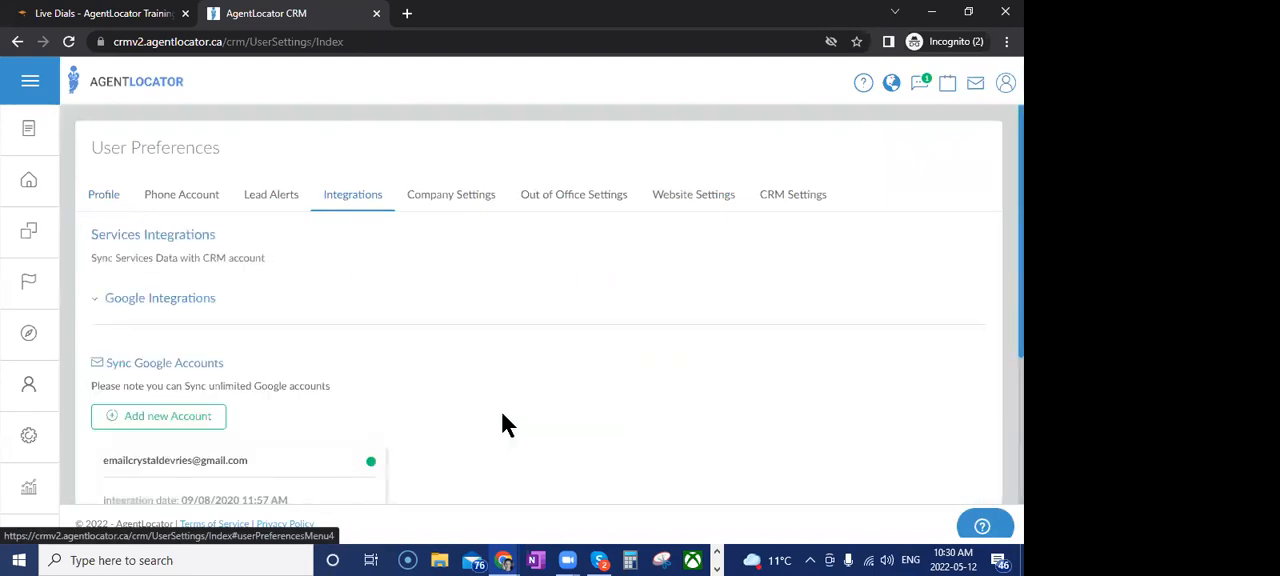
scroll(470, 330, down, 2)
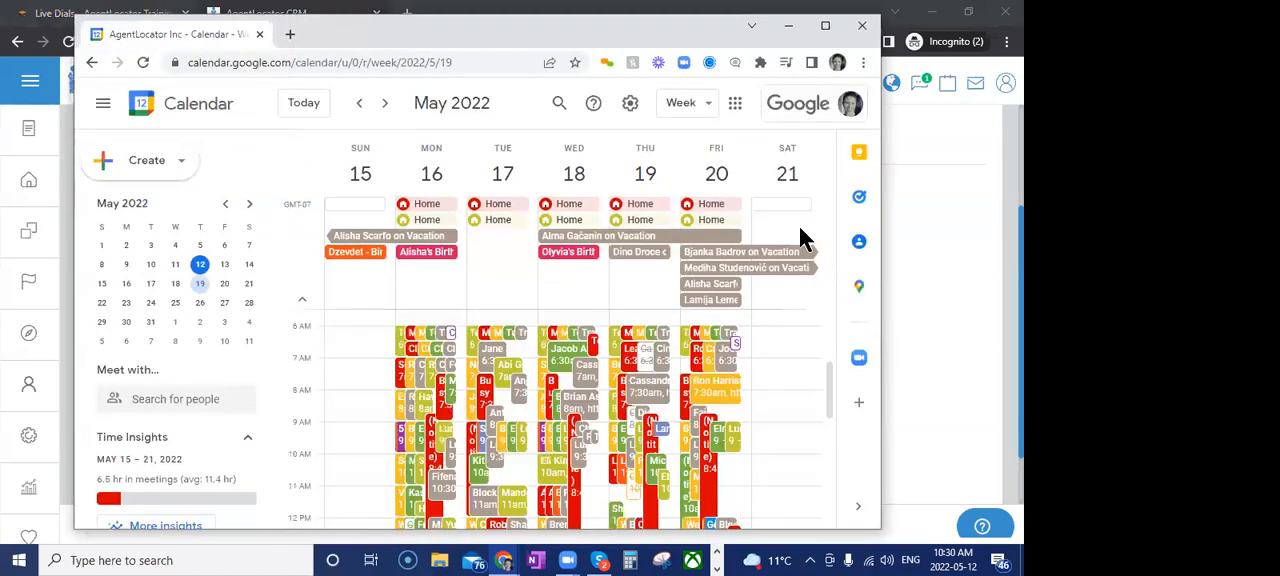
In the maximized Google Calendar window, open the May 19 "Check in call!" event and follow its link to the lead
click(825, 25)
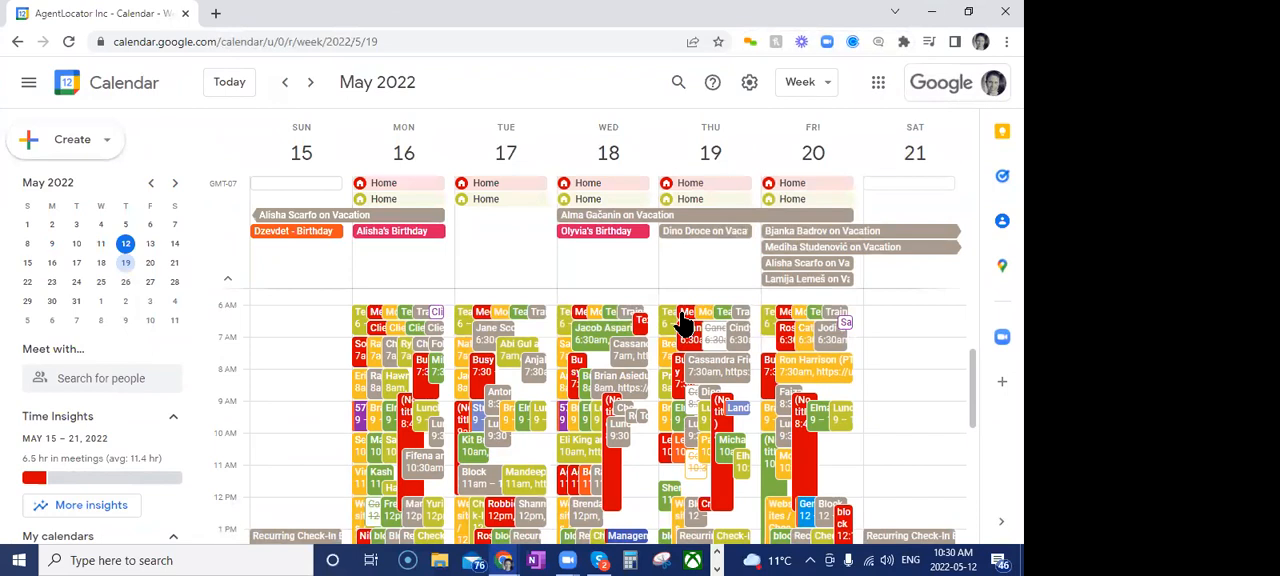
scroll(683, 323, down, 3)
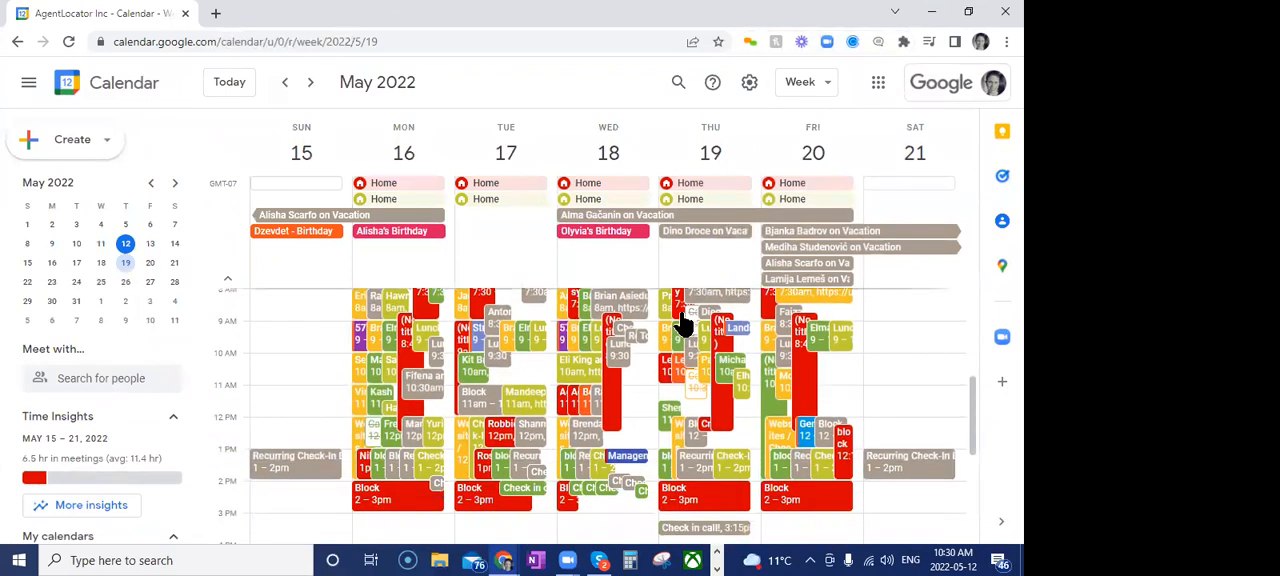
scroll(634, 466, down, 3)
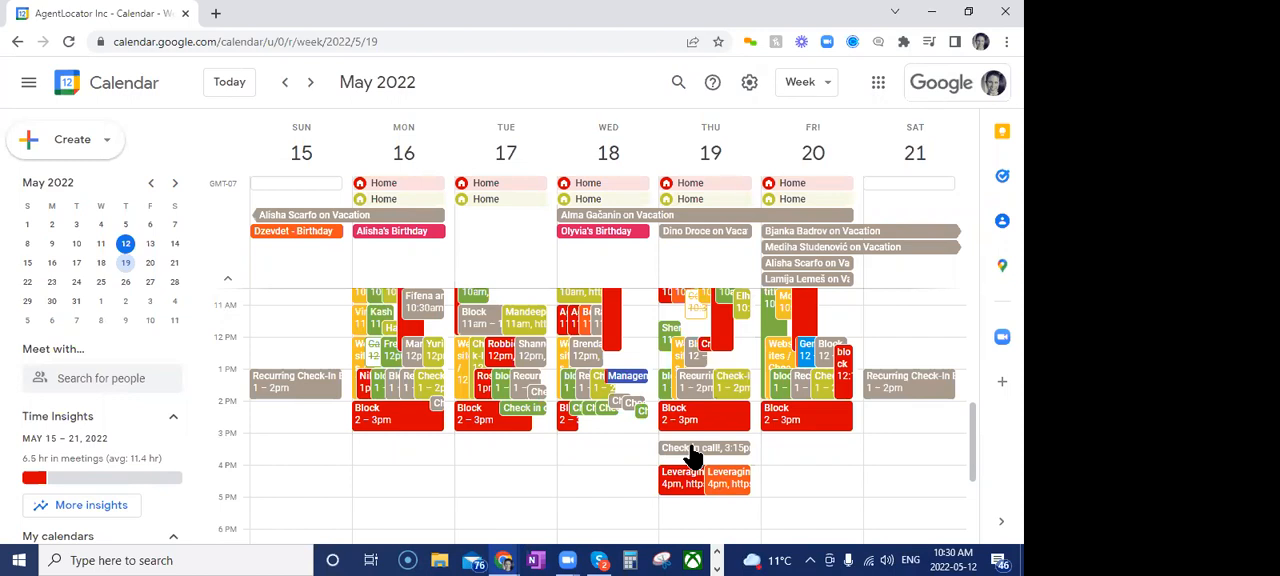
mouse_move(693, 455)
mouse_down()
mouse_move(686, 443)
mouse_move(695, 455)
mouse_up()
click(700, 456)
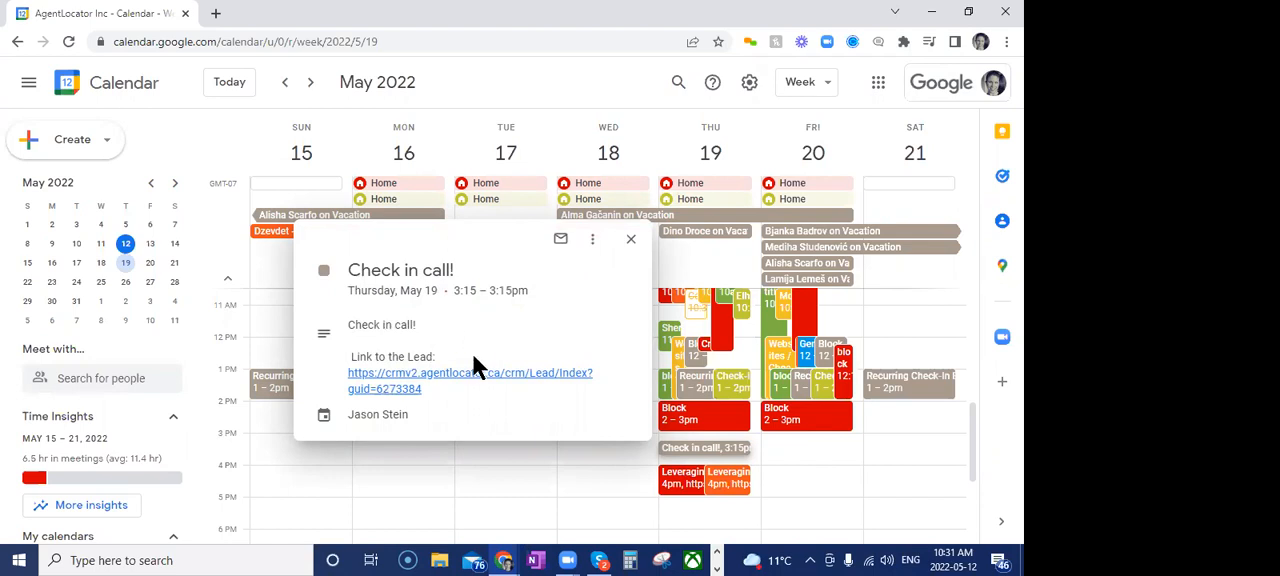
click(399, 386)
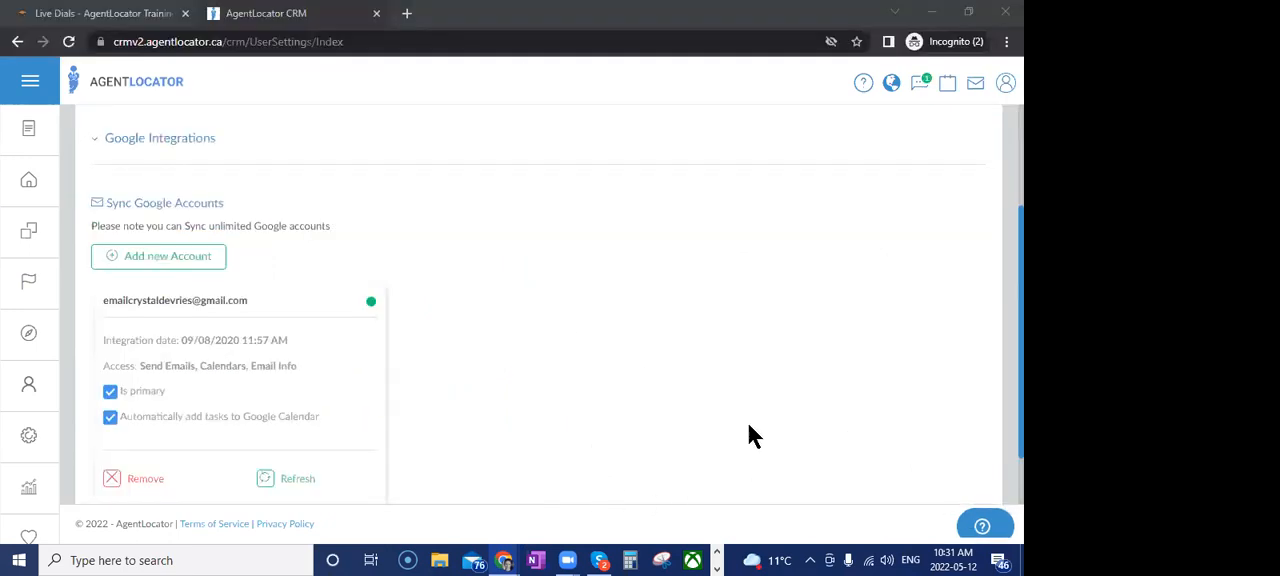
Return from the CRM integration settings to the filtered leads list
click(28, 180)
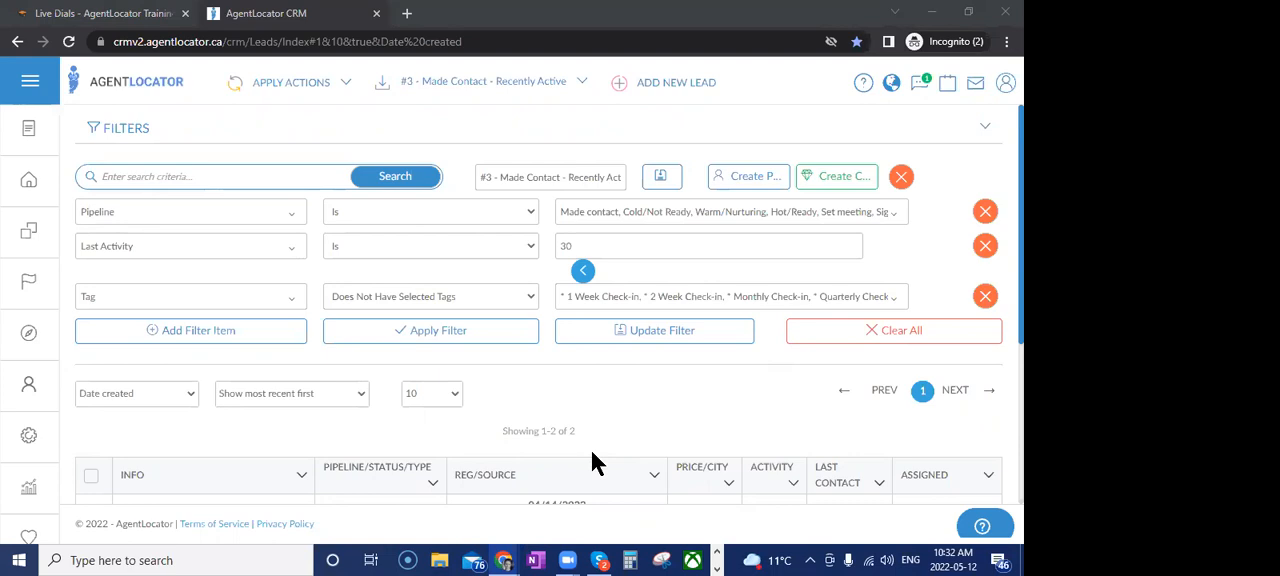
Open the Integrations settings in the user preferences and start adding a new synced Google account
click(1005, 88)
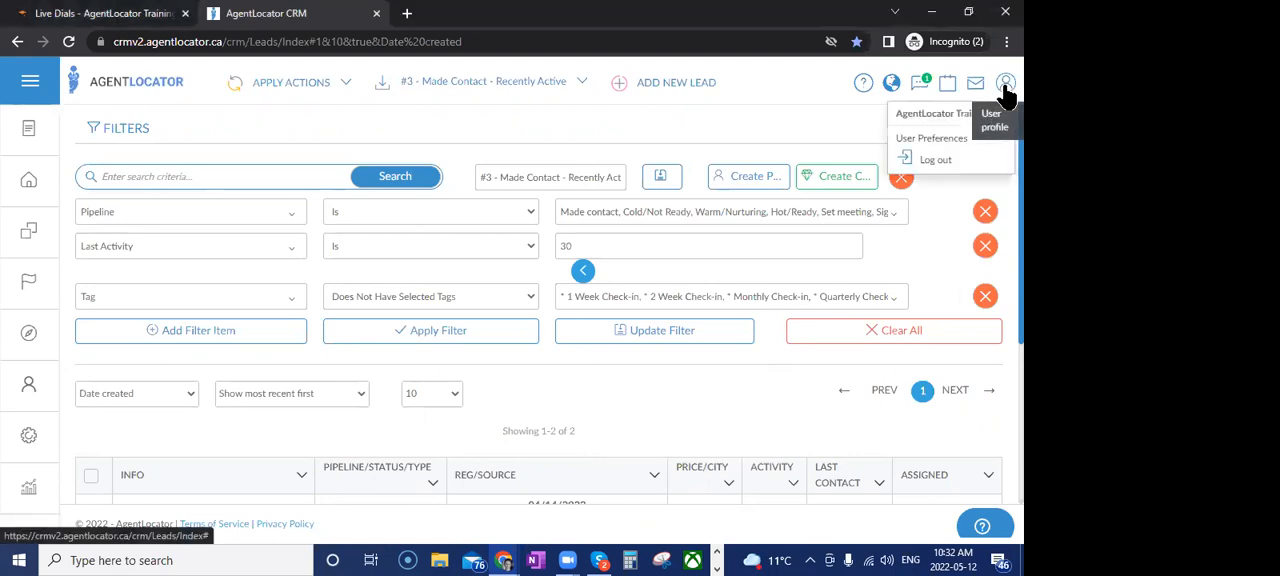
click(931, 140)
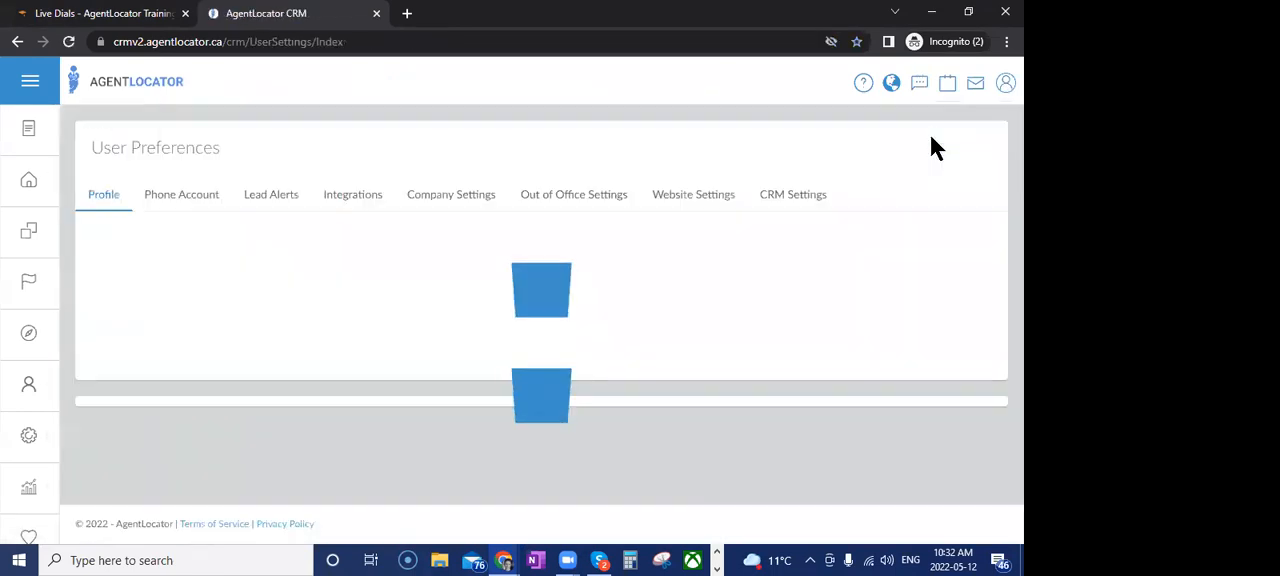
click(336, 201)
scroll(400, 350, down, 2)
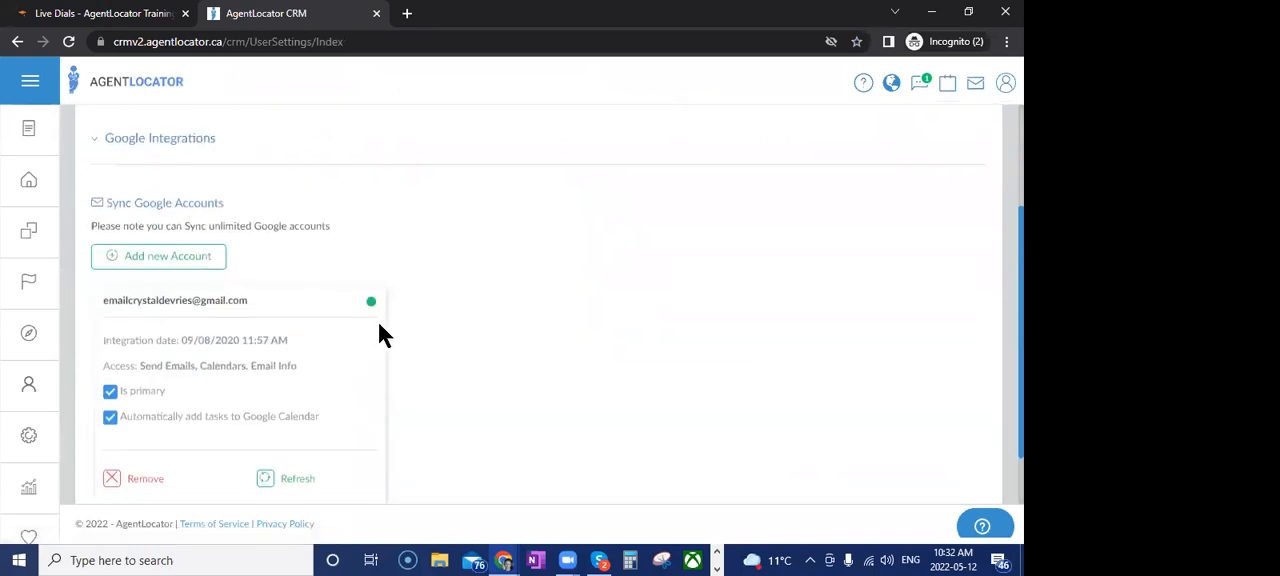
click(155, 258)
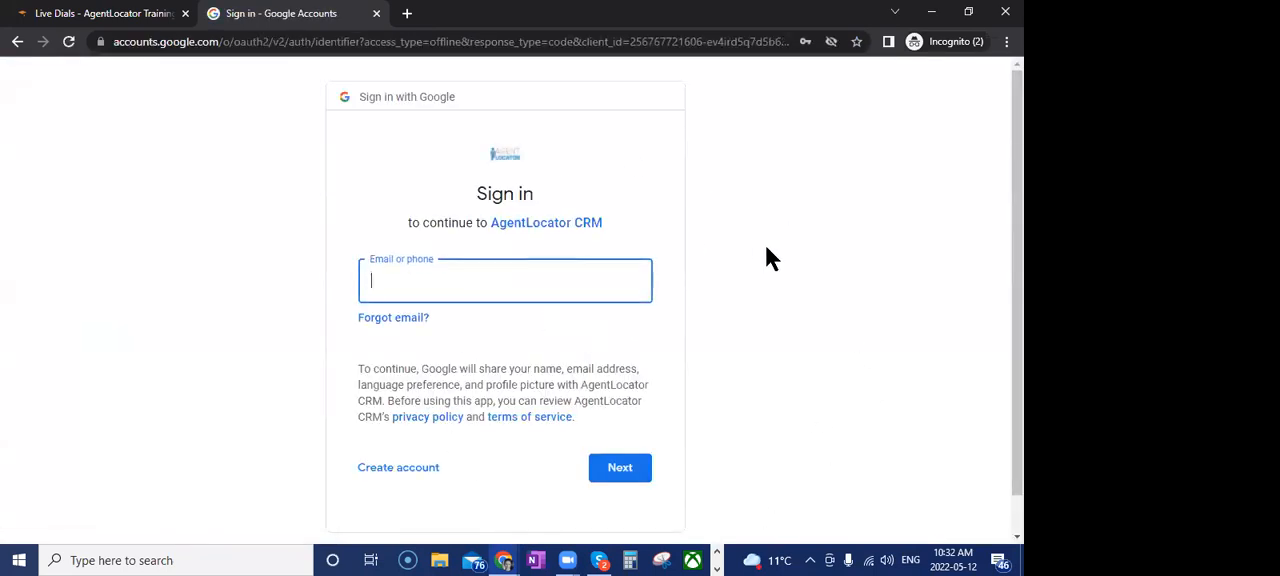
Leave the Google sign-in page, return to the filtered leads list, and view the available saved filters
click(17, 42)
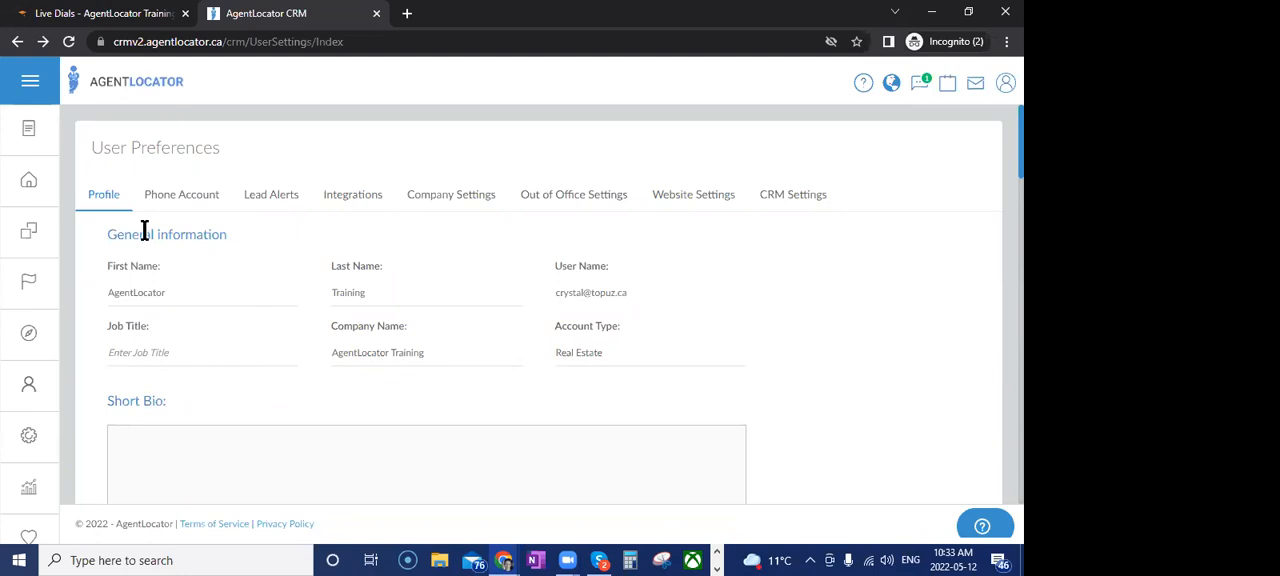
click(45, 188)
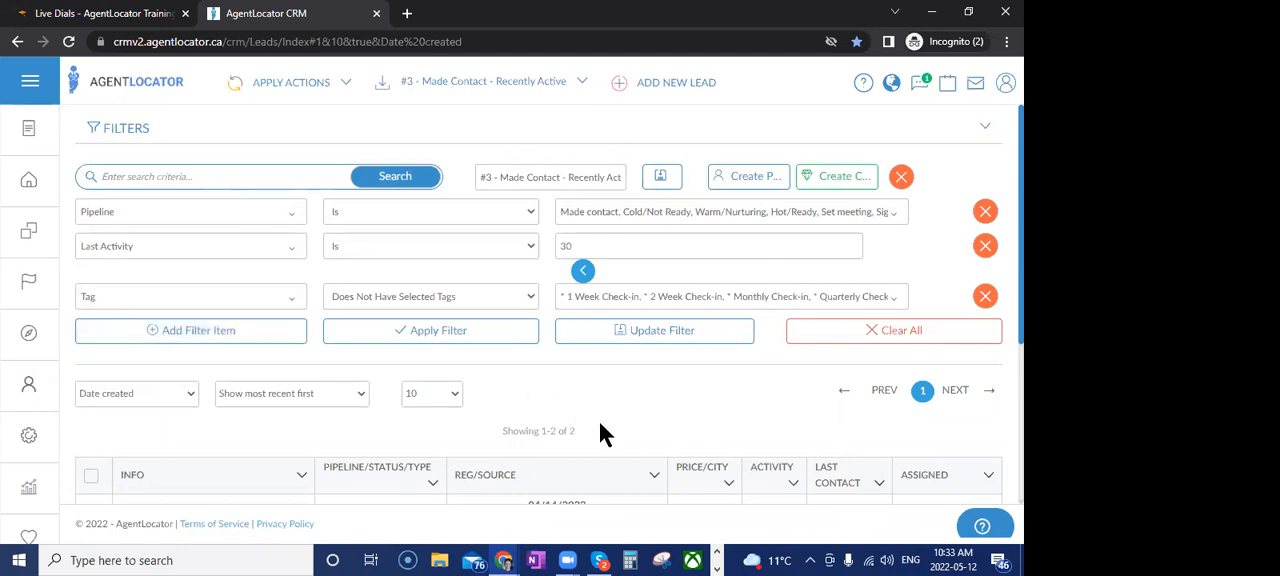
click(490, 92)
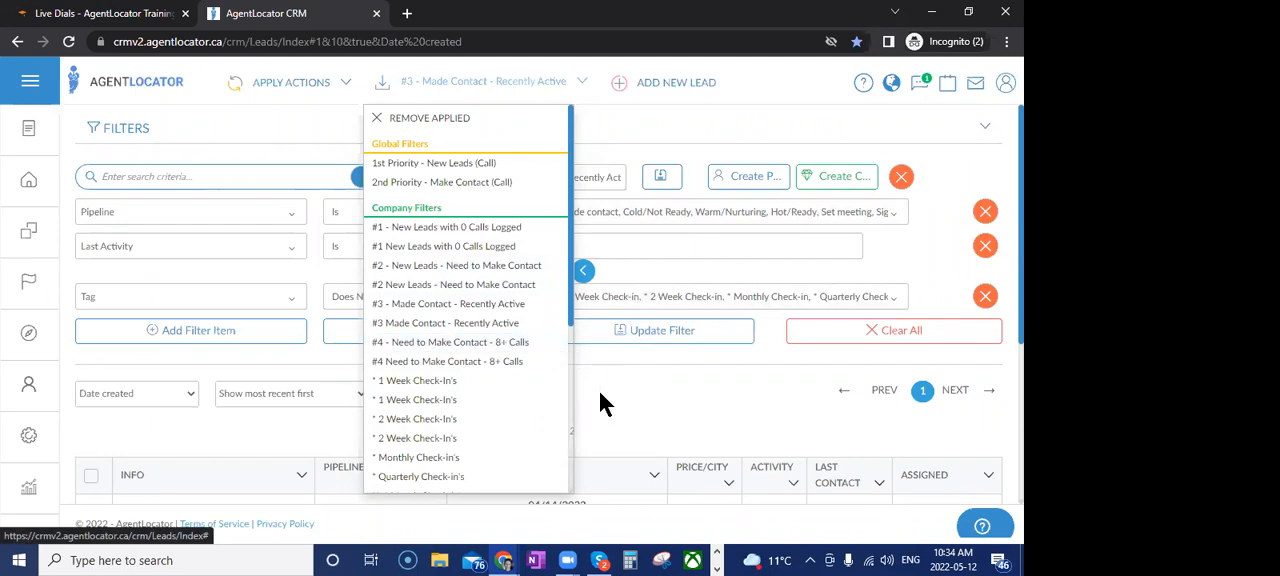
click(645, 433)
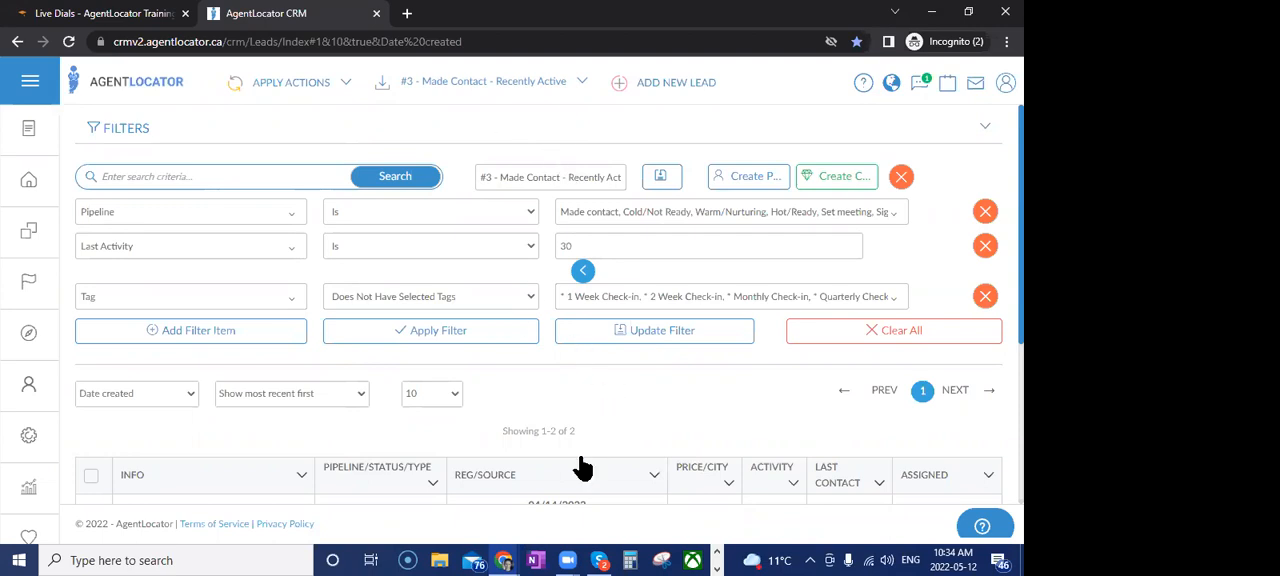
Clear all current lead filters and apply the saved company filter "Email Only List"
click(851, 335)
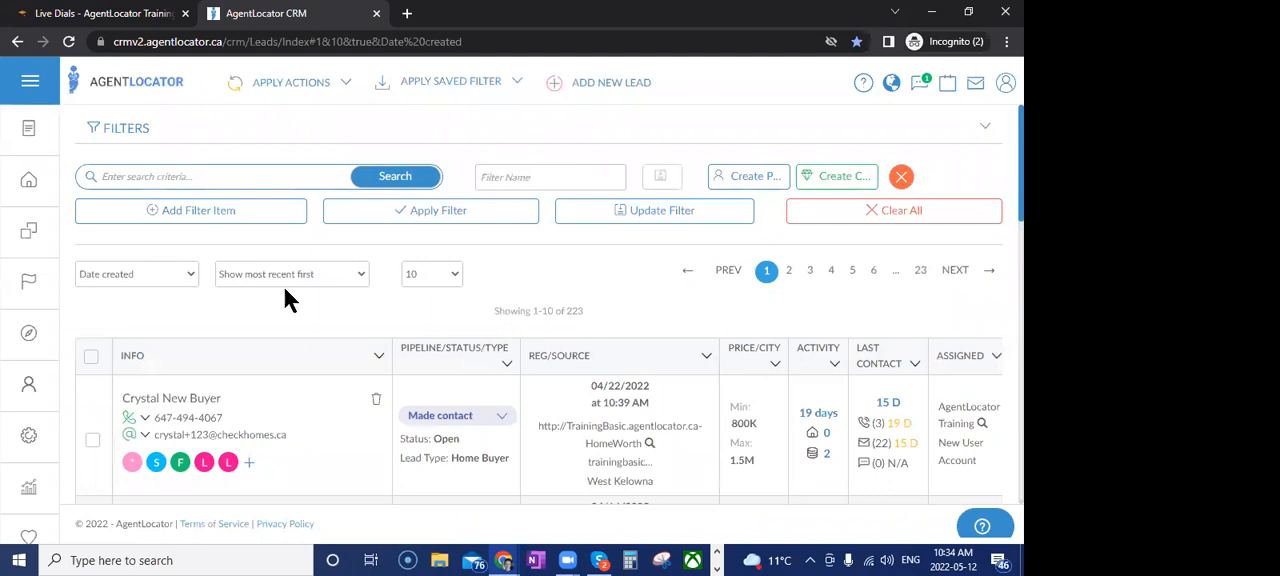
click(172, 228)
click(478, 94)
scroll(480, 257, down, 5)
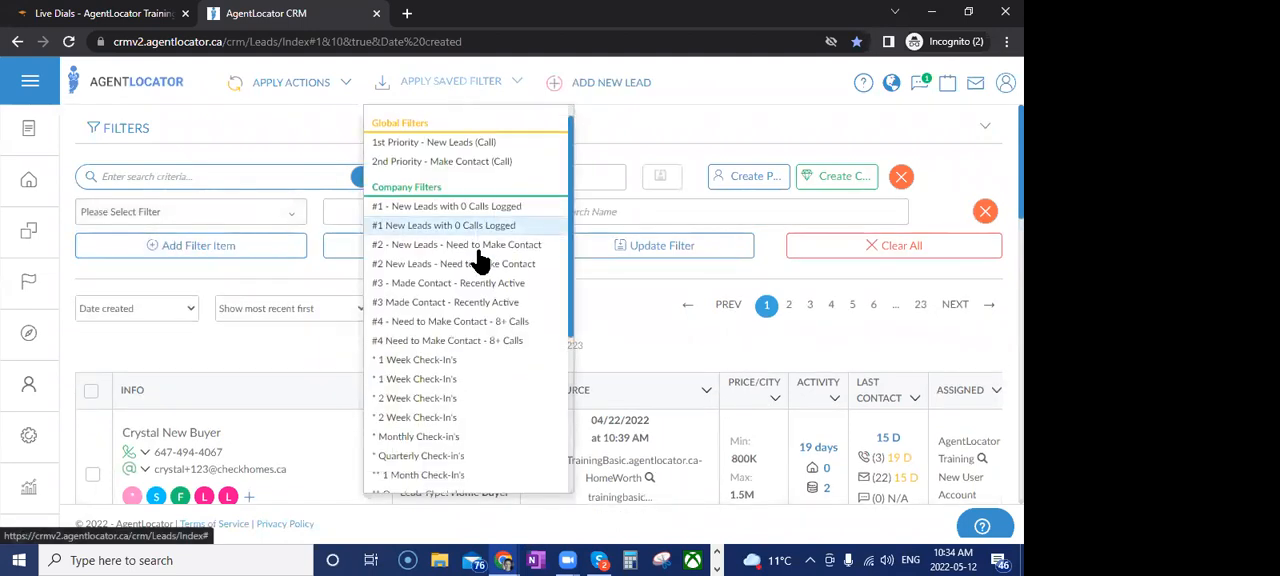
click(405, 284)
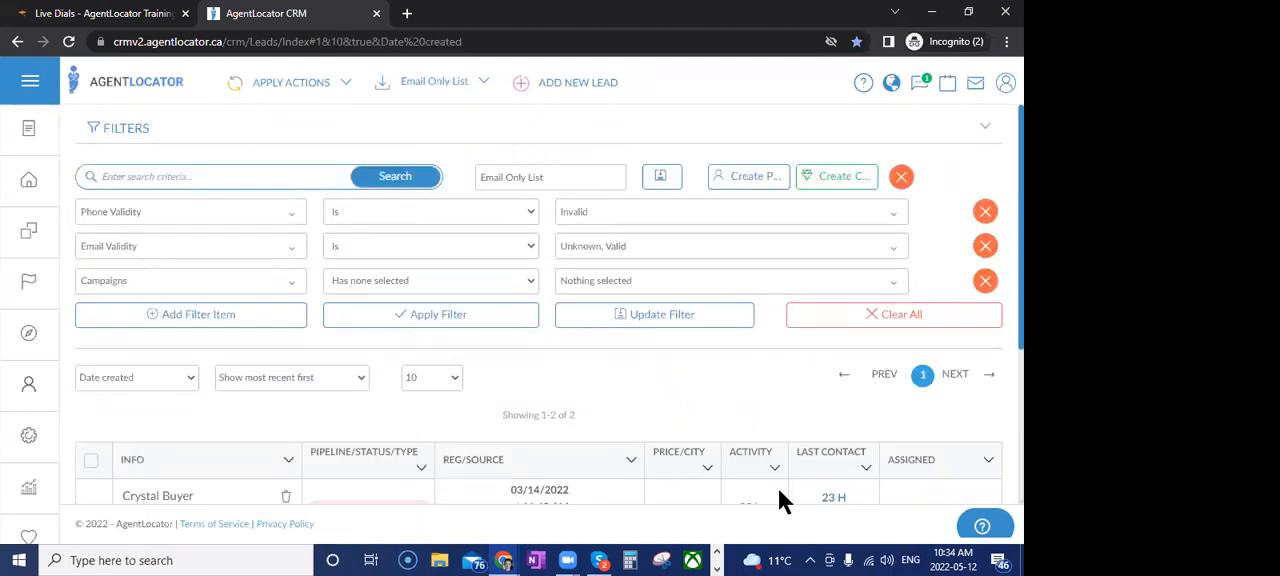
Remove the Campaigns condition from the Email Only List filter and look through the saved personal filters
click(983, 281)
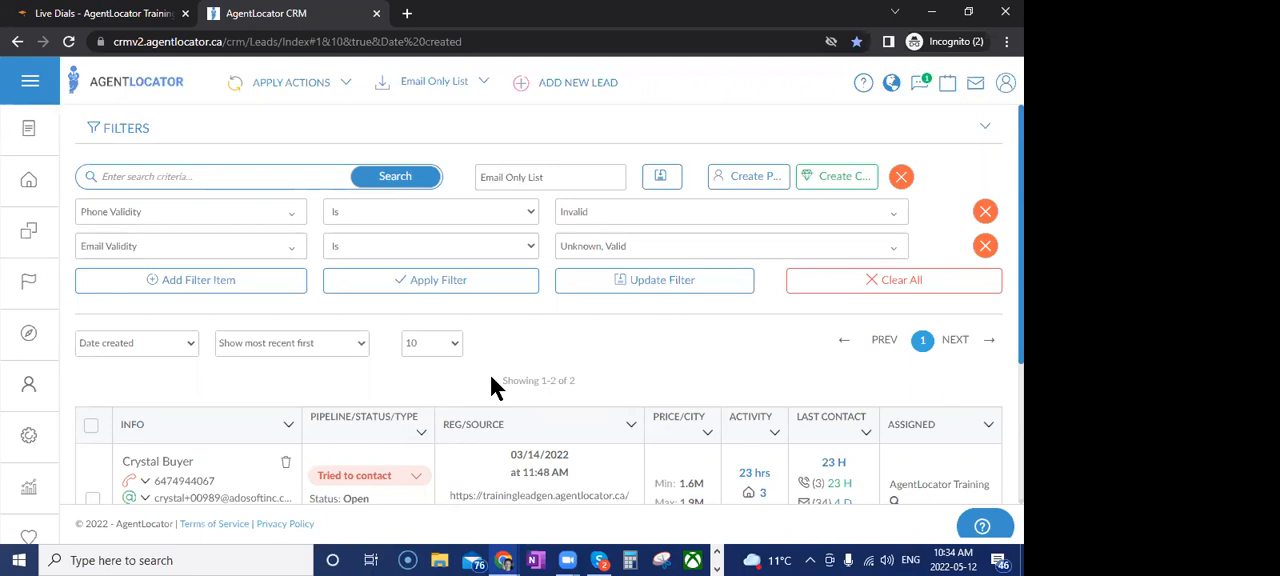
click(474, 84)
scroll(511, 293, up, 3)
scroll(470, 270, down, 3)
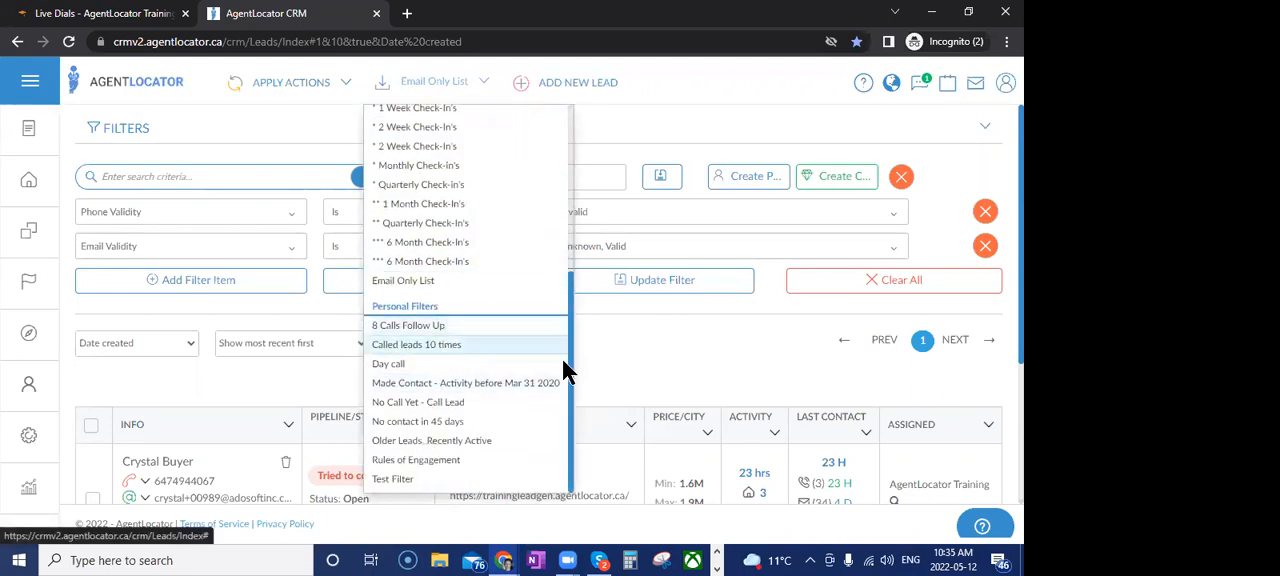
click(640, 358)
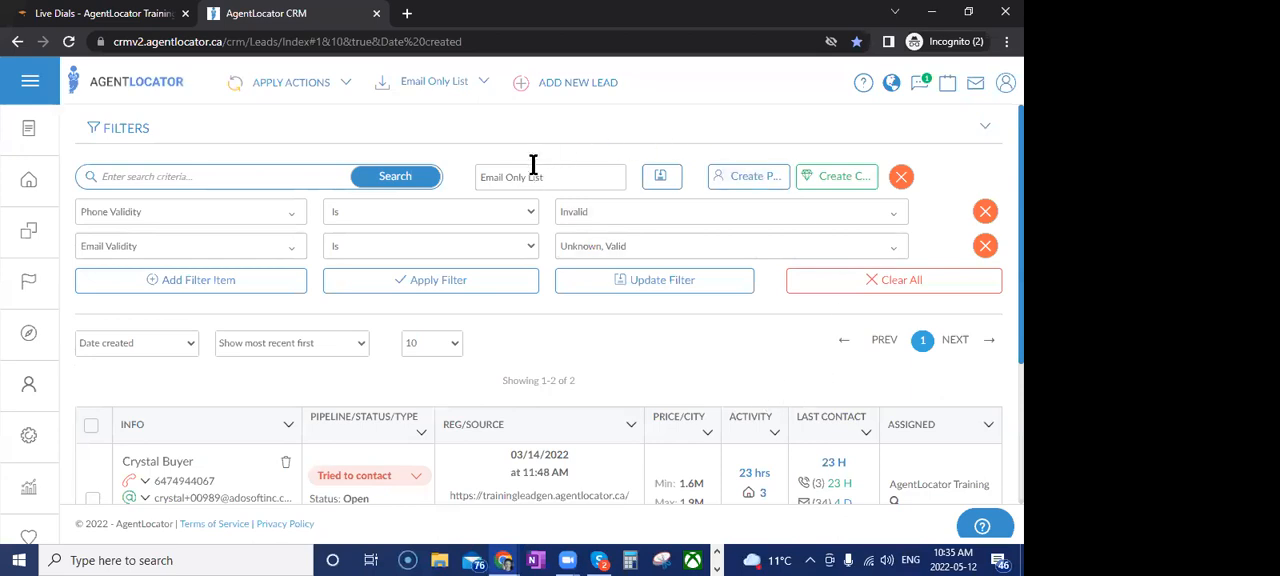
Rename the filter as "Email Only List1" and save it as a new company filter
click(562, 178)
text(1)
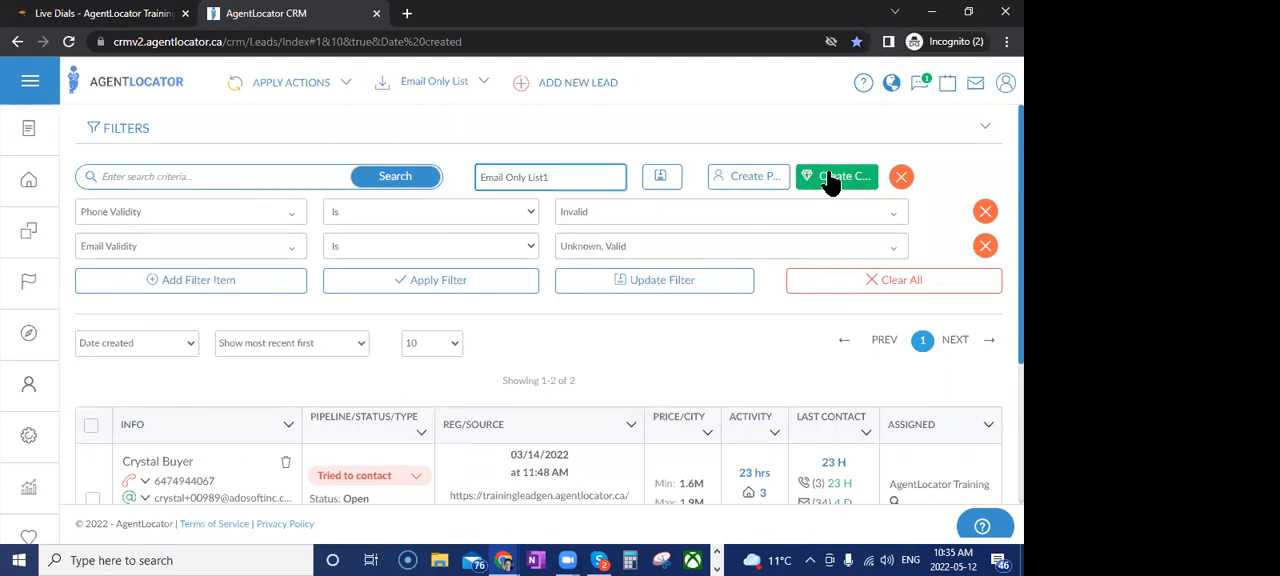
click(481, 90)
scroll(463, 286, up, 2)
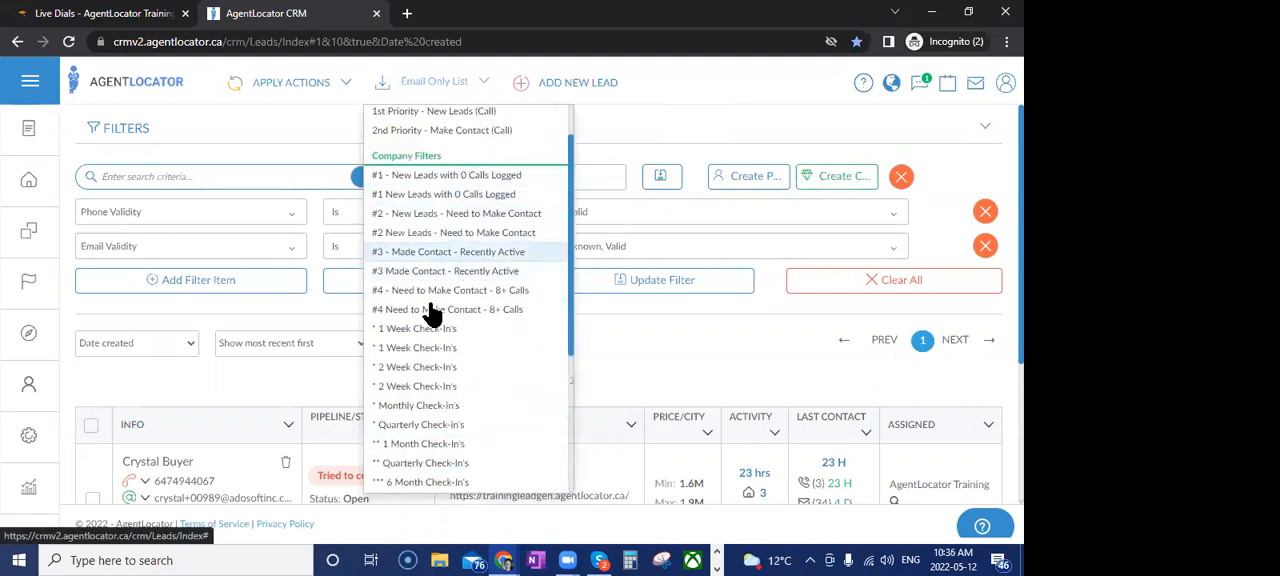
click(947, 165)
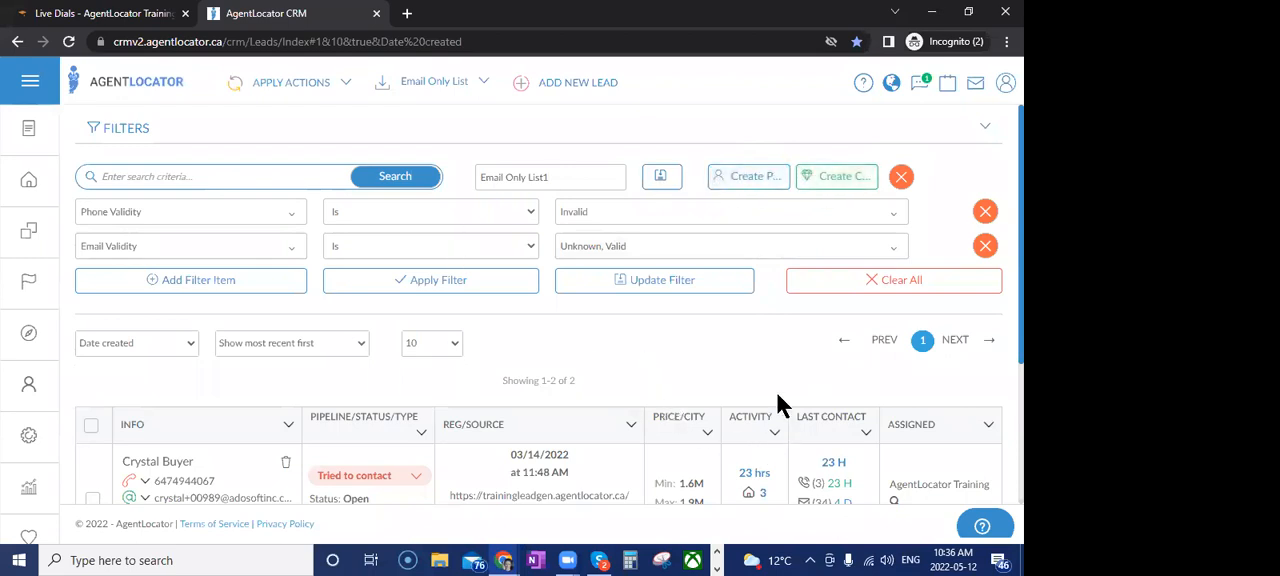
click(836, 180)
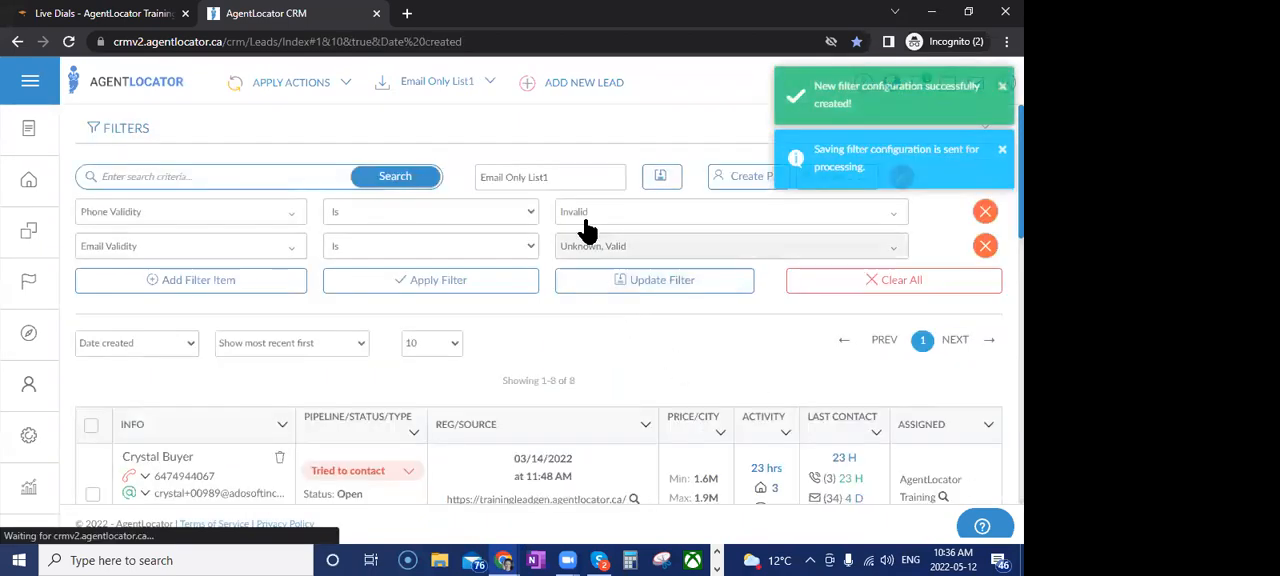
Apply the saved company filter "Email Only List1" and look through the other saved filters
click(481, 88)
scroll(425, 392, down, 3)
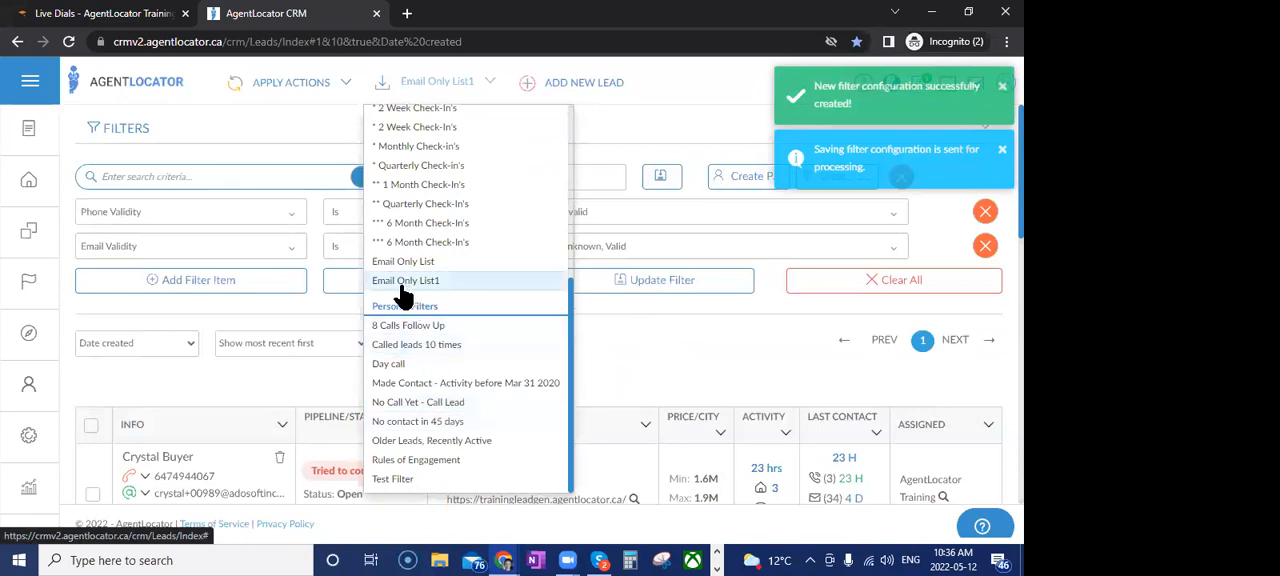
click(400, 282)
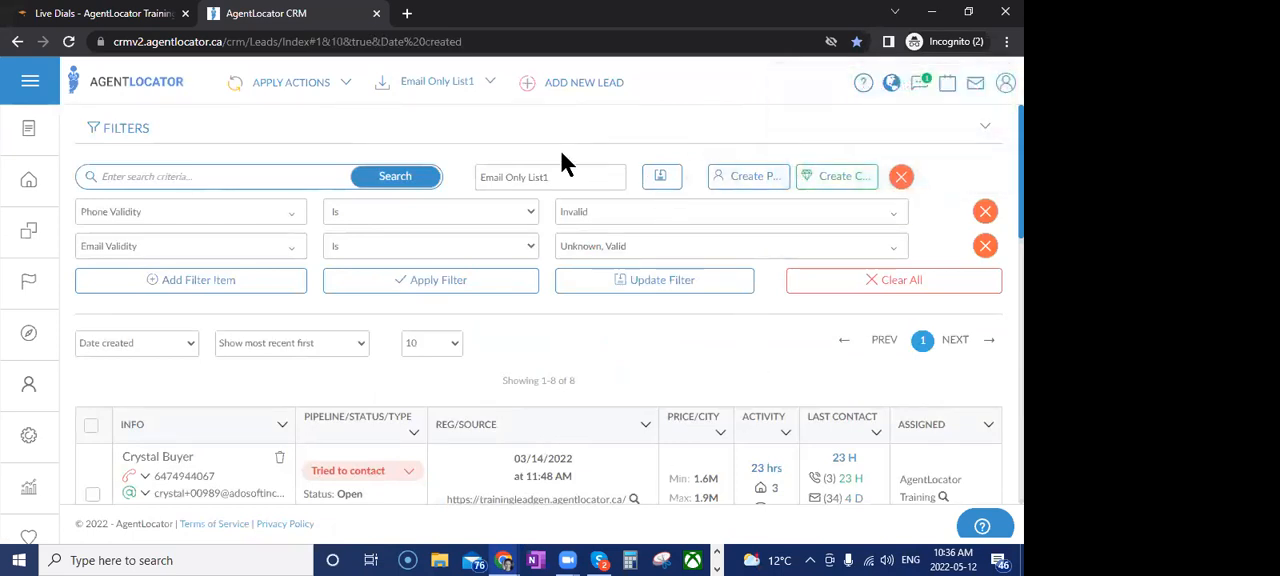
click(446, 90)
scroll(505, 228, up, 3)
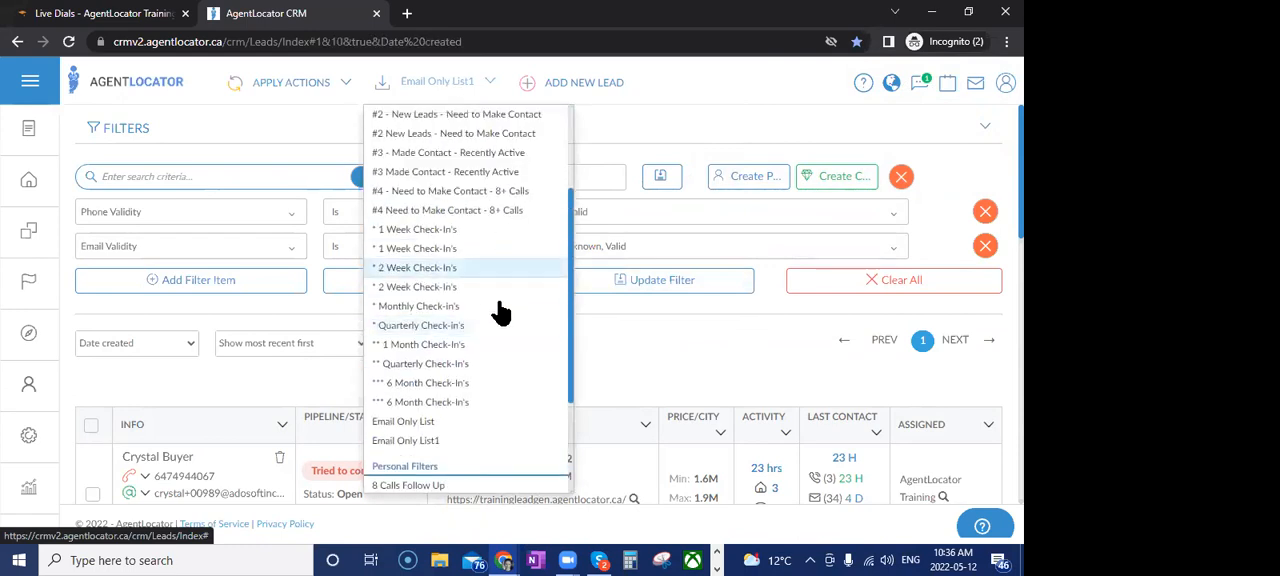
click(667, 385)
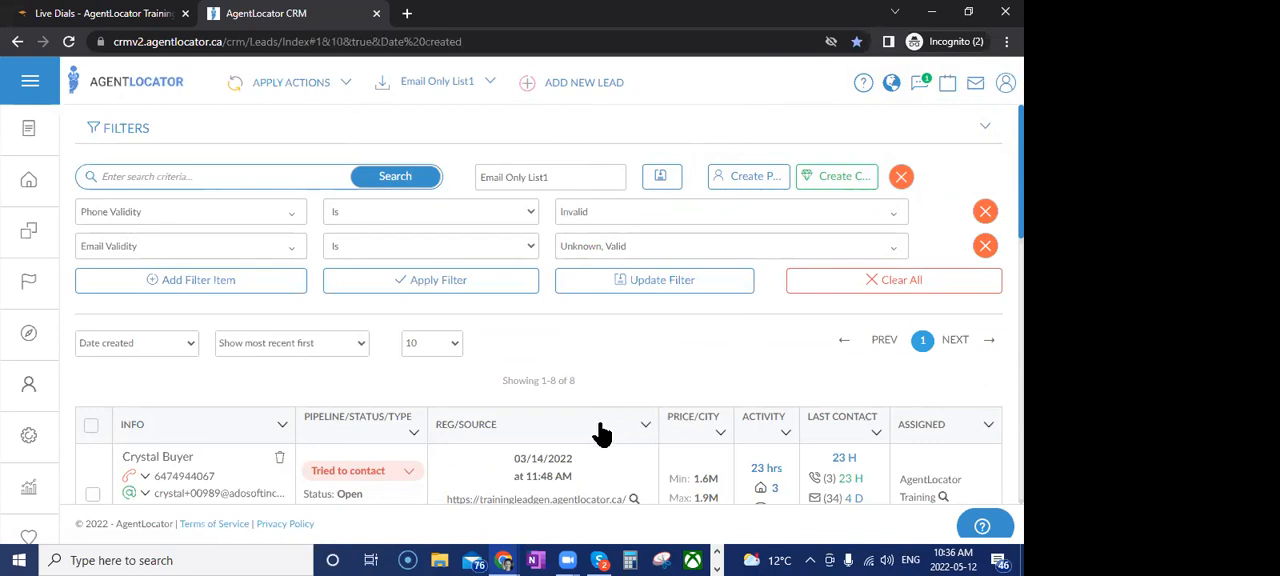
Clear all filters from the leads list and add a new filter item of type Tag
click(846, 285)
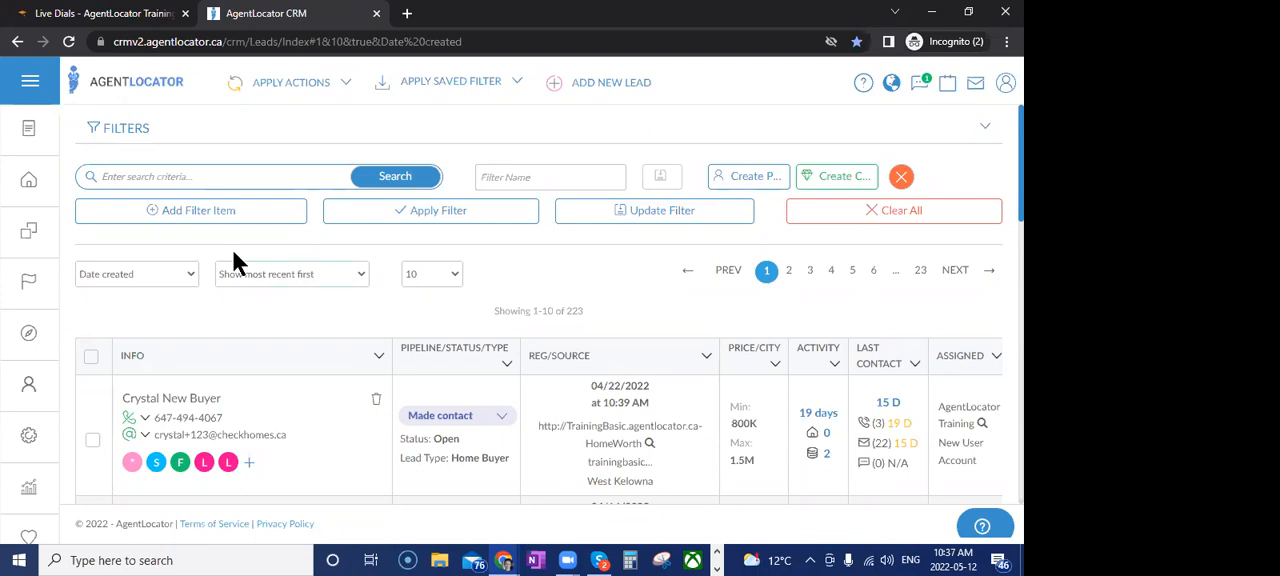
click(206, 214)
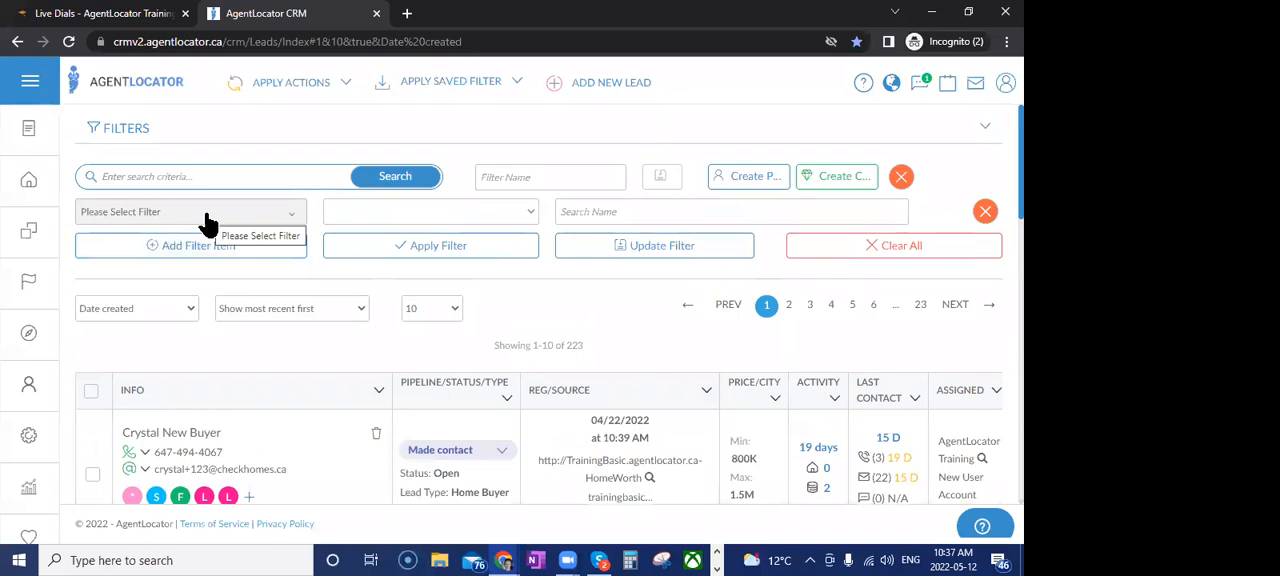
click(207, 214)
scroll(206, 318, down, 2)
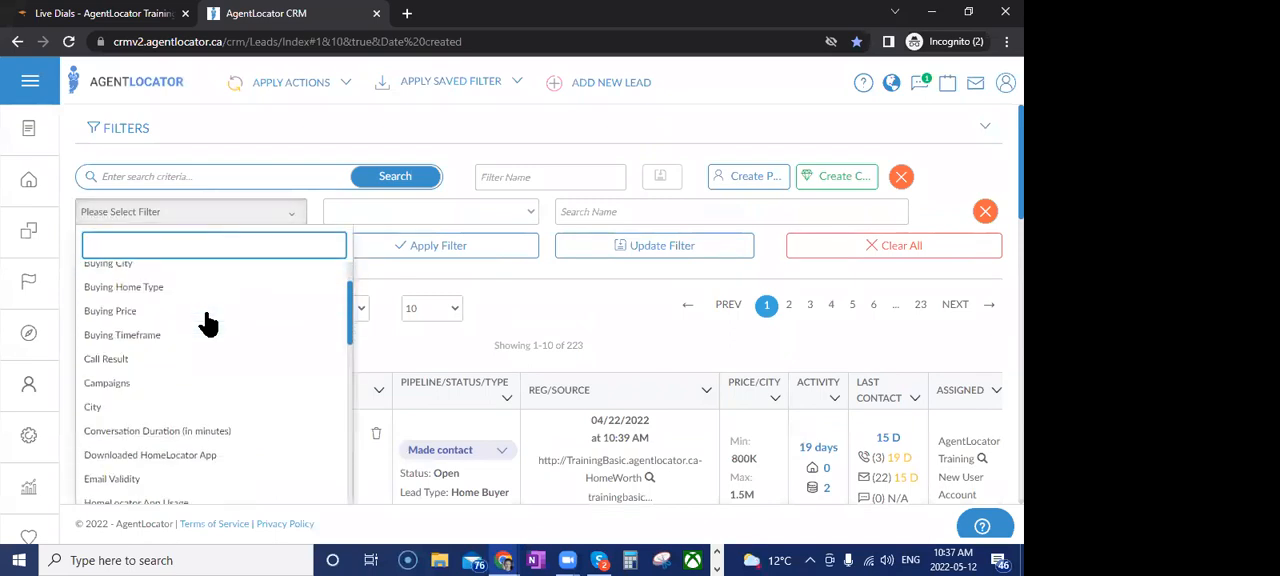
scroll(207, 322, down, 3)
scroll(207, 323, down, 4)
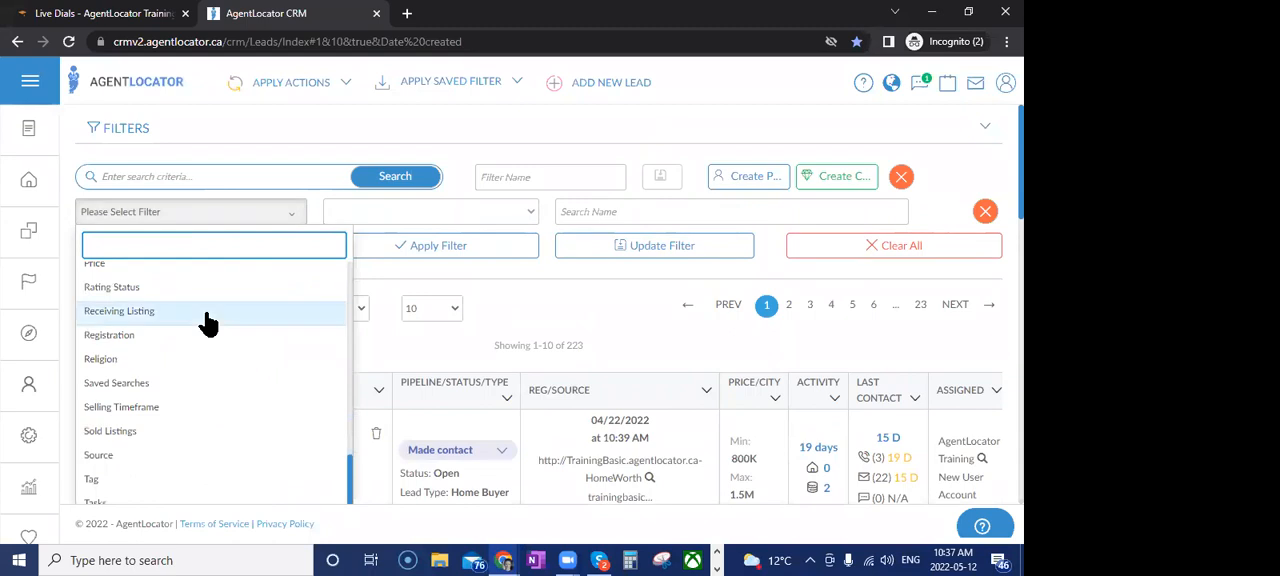
click(134, 480)
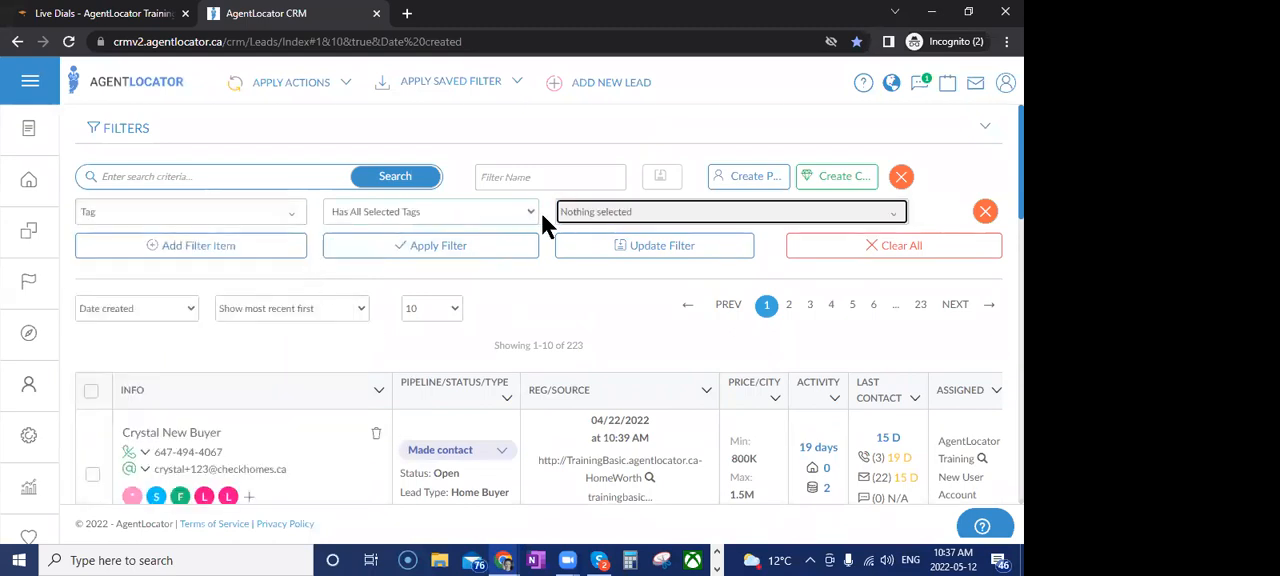
Filter the leads by both "S: First Time Buyer" tags using the Has Any Selected Tags condition
click(620, 218)
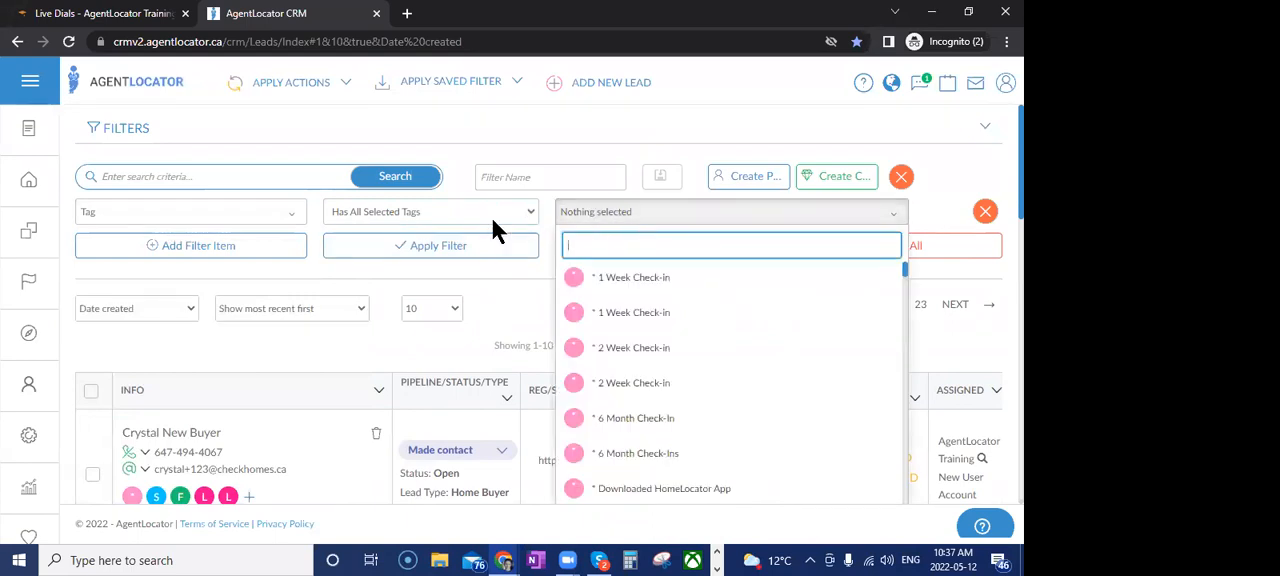
text(fir)
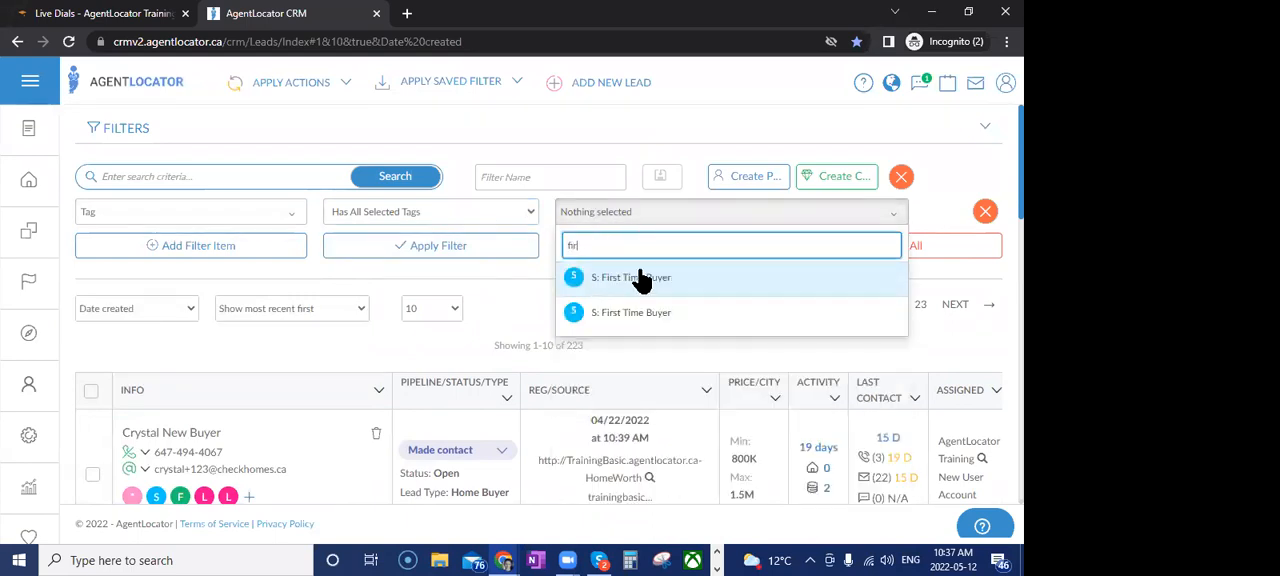
click(643, 278)
click(631, 313)
click(459, 213)
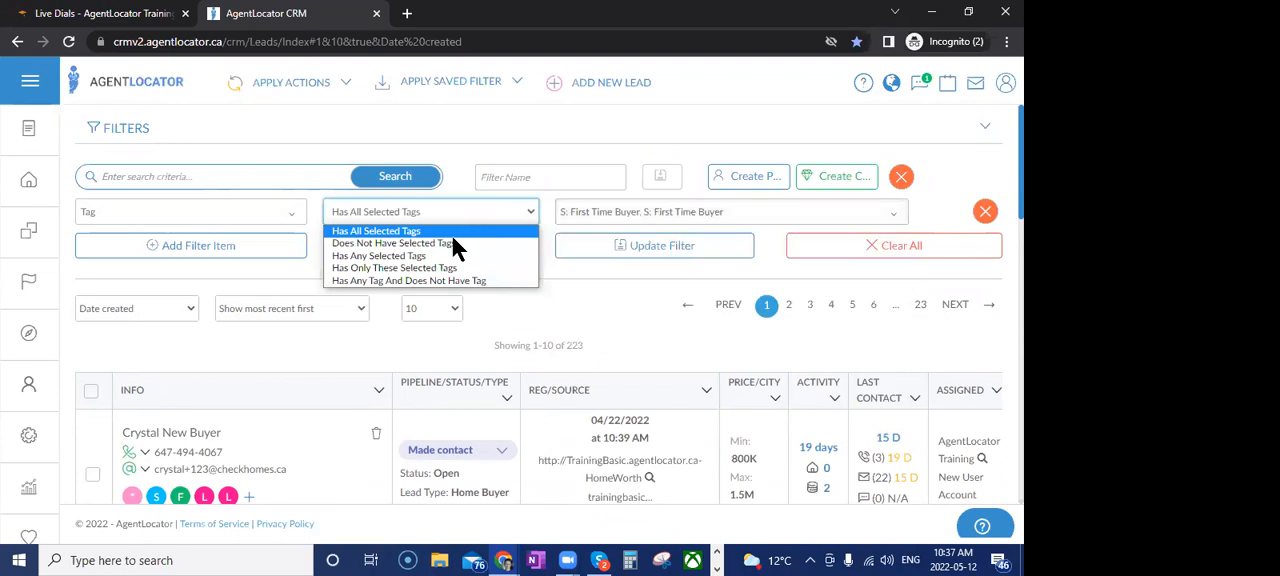
click(394, 256)
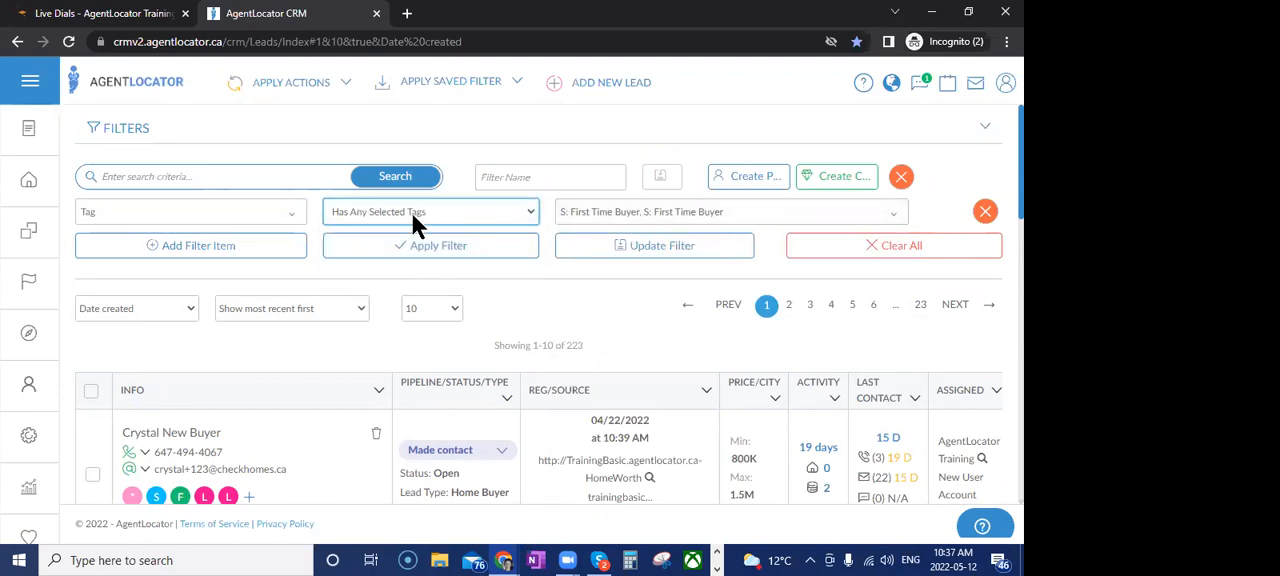
click(491, 250)
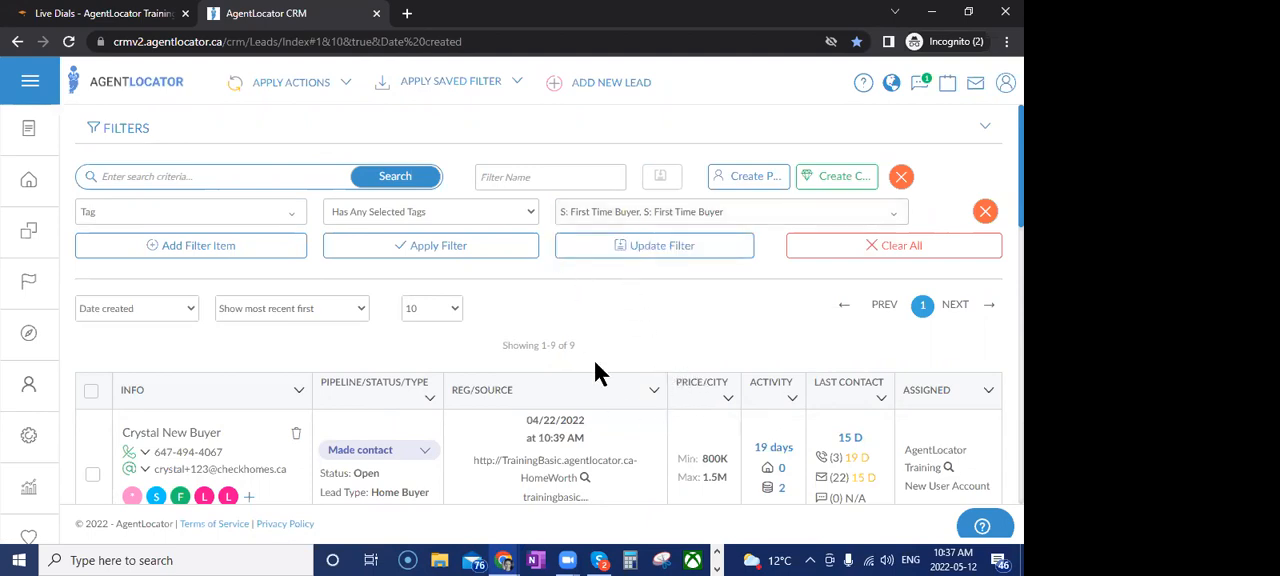
Add a second filter item, Lead Was Not Contacted, with the By Phone condition
click(185, 248)
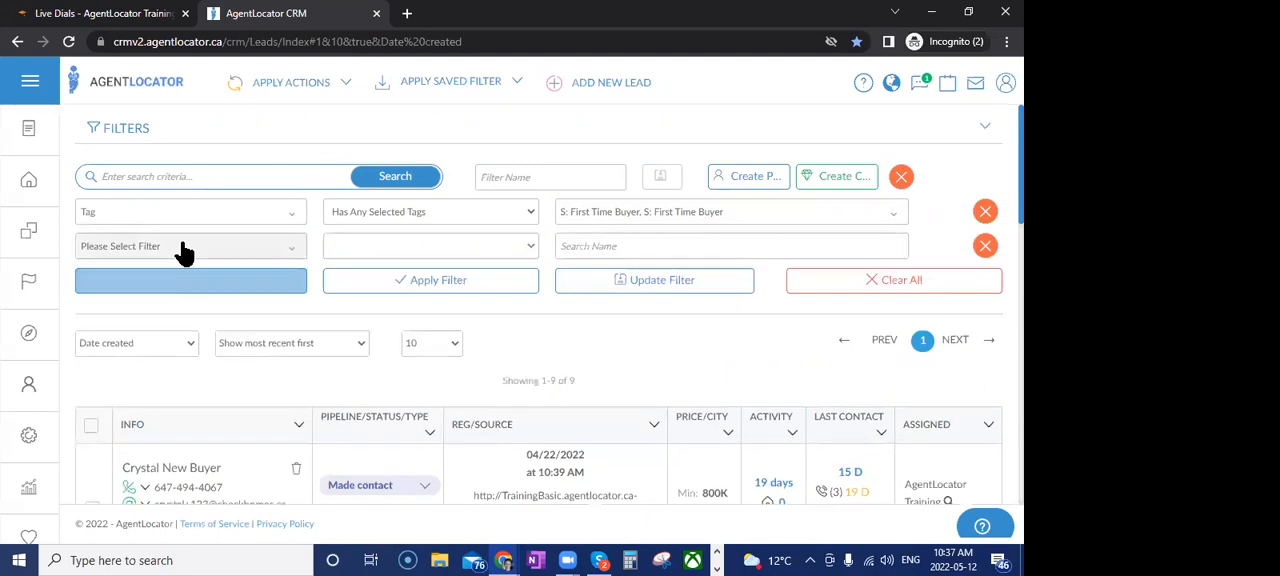
click(190, 250)
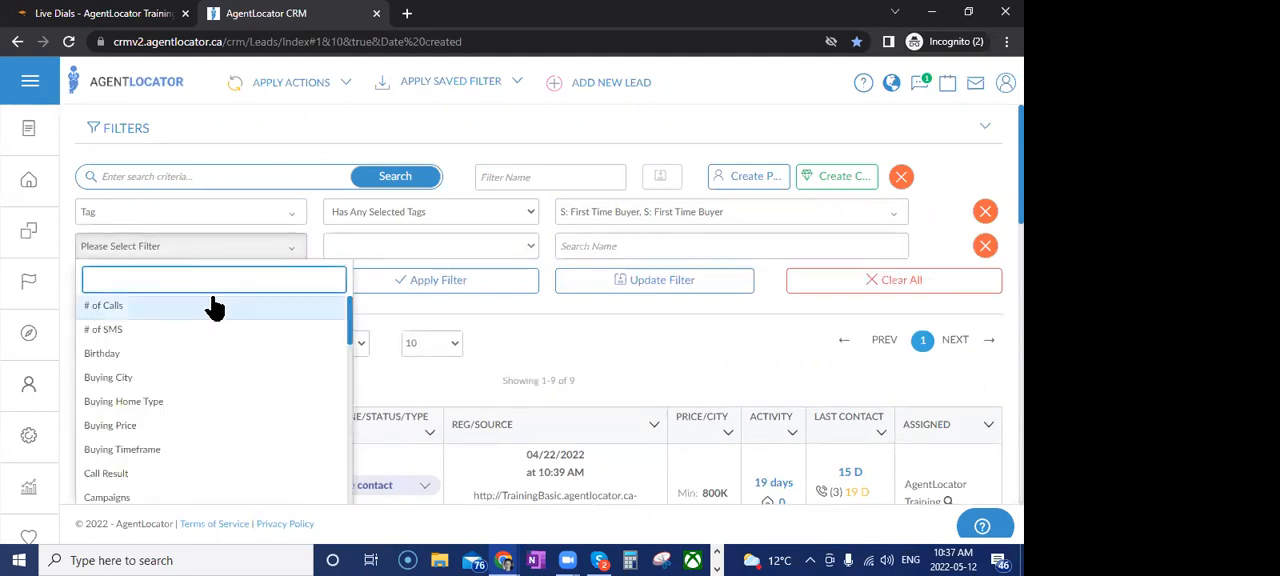
text(wa)
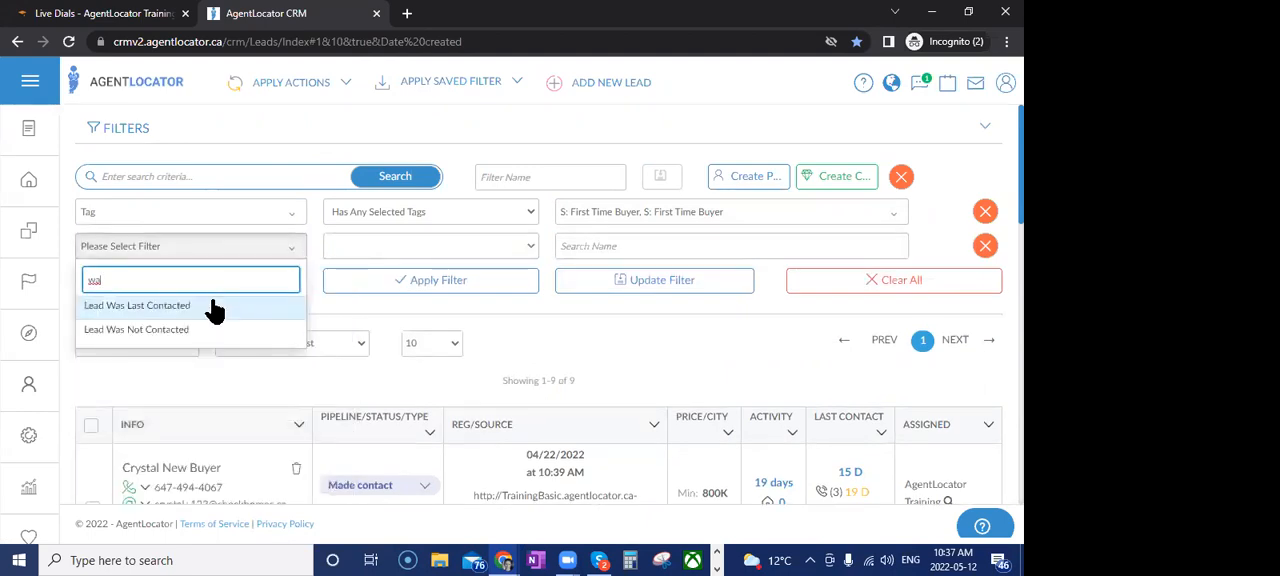
click(166, 330)
click(366, 250)
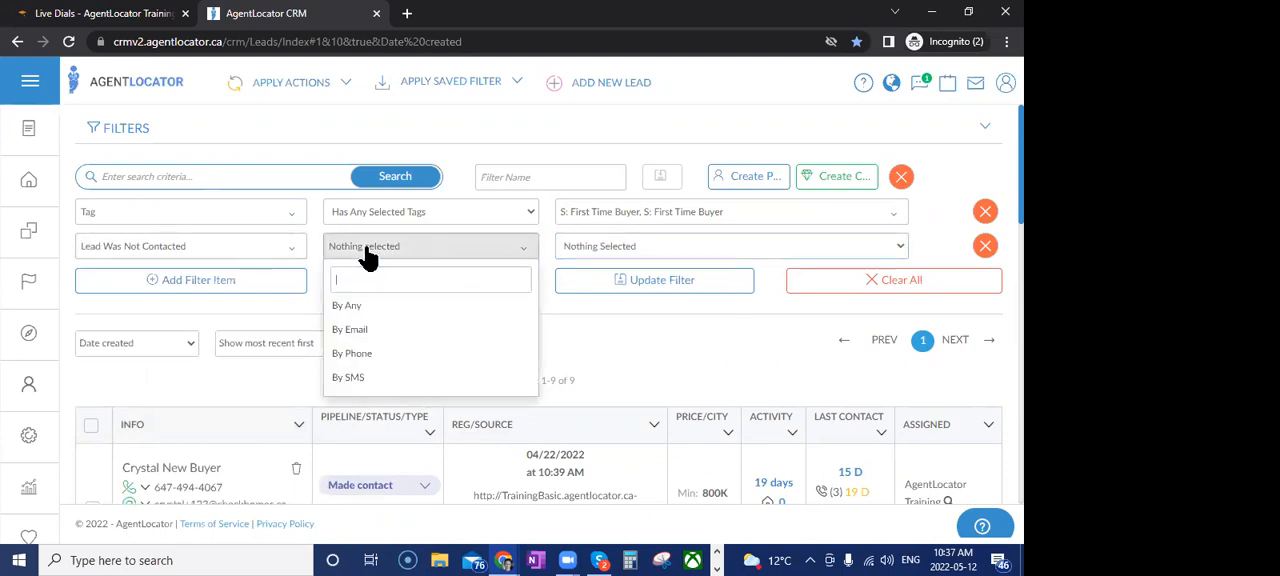
click(352, 353)
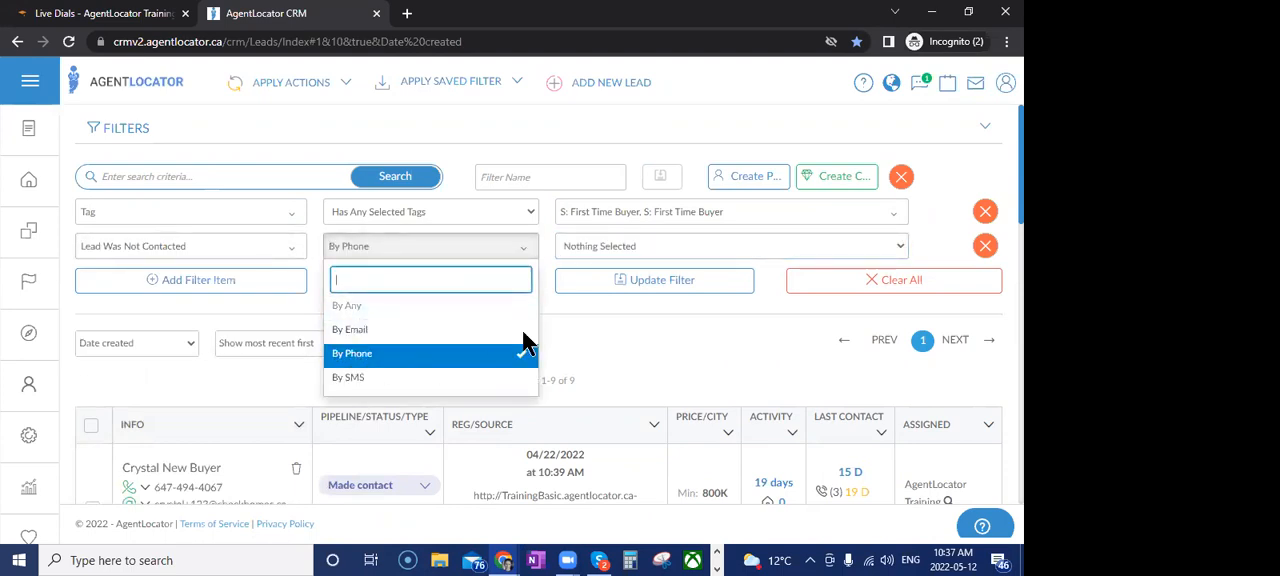
Set the not-contacted period to All Leads Older Than 30 days, apply the filter and look over the matching leads
click(600, 244)
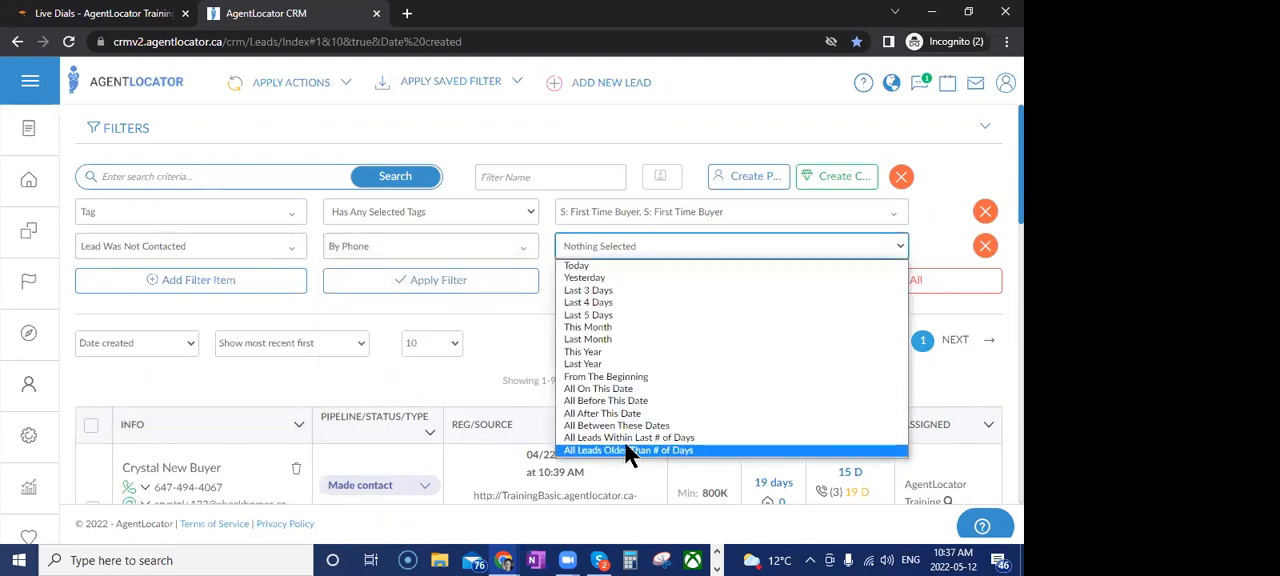
click(627, 450)
click(605, 244)
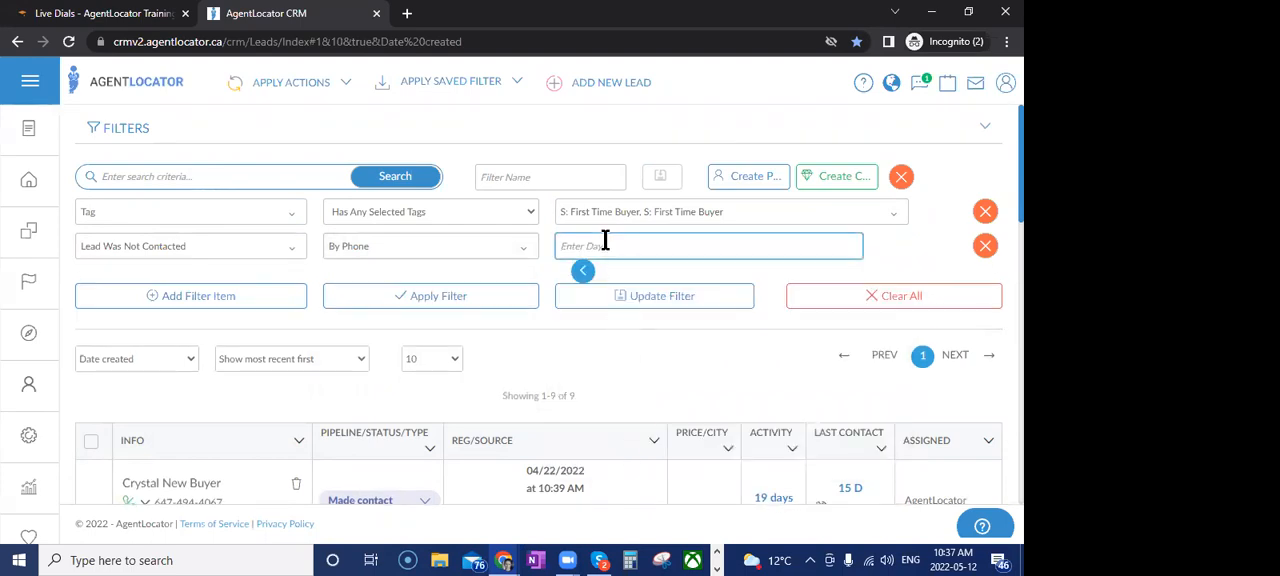
text(30)
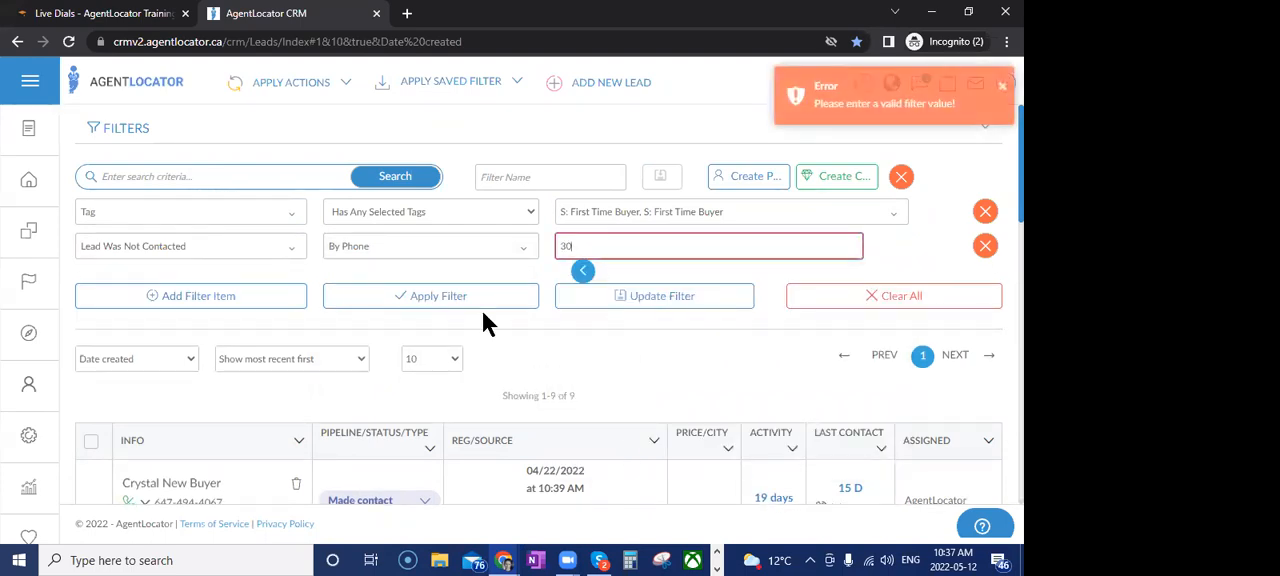
click(482, 303)
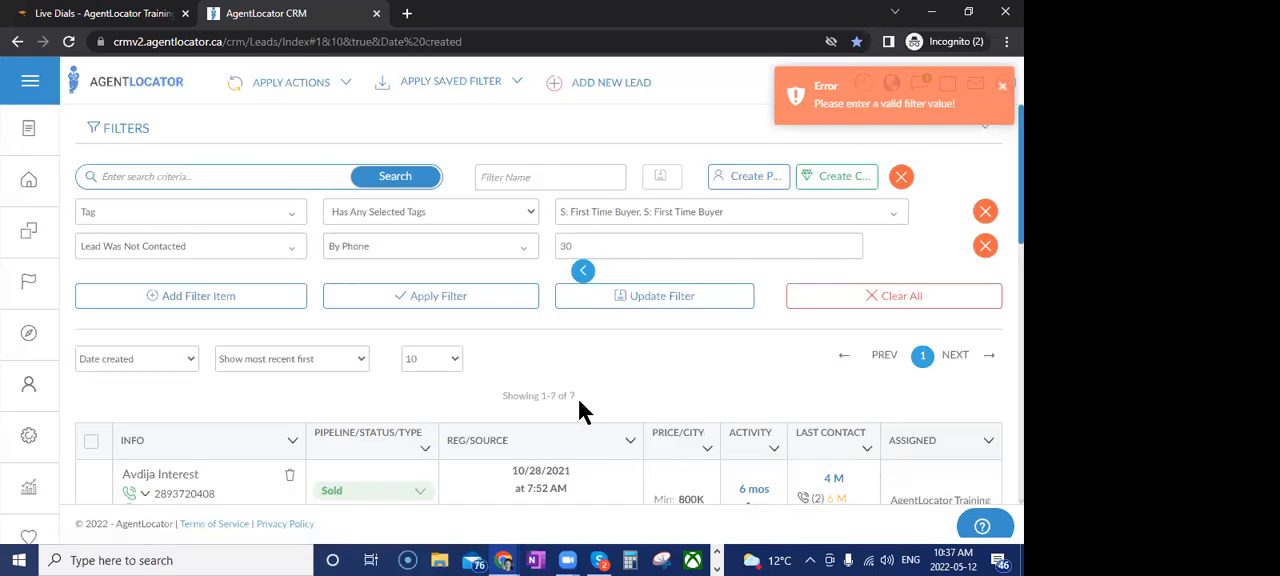
scroll(605, 450, down, 2)
scroll(700, 380, up, 1)
scroll(730, 352, up, 1)
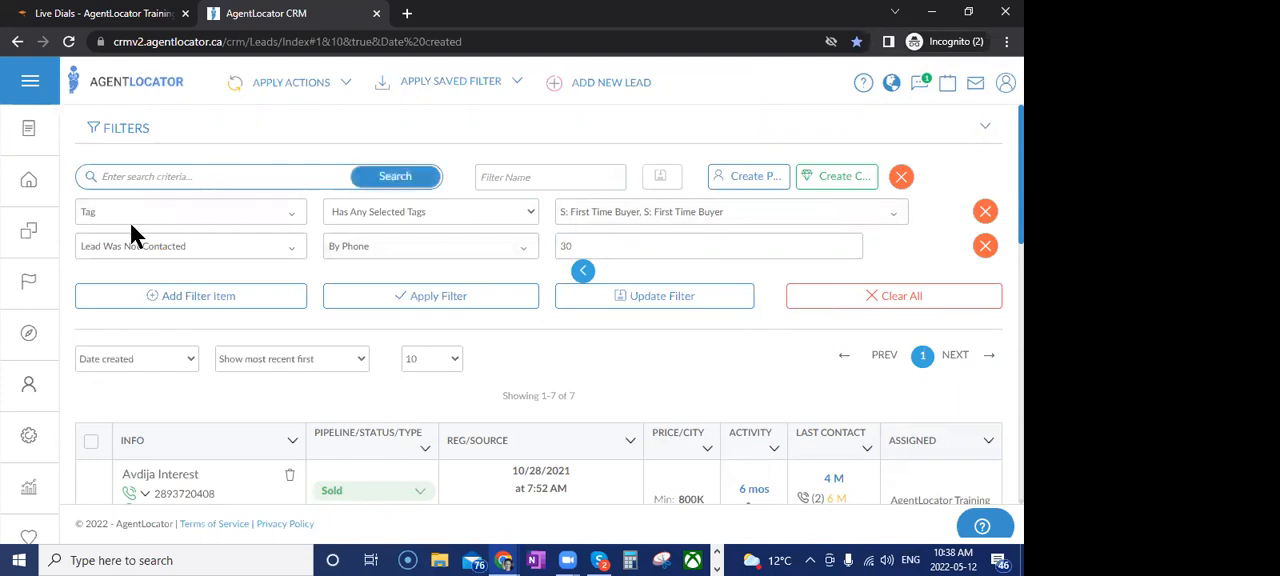
Clear all filters from the leads list and add a new filter item of type Buying City
click(823, 304)
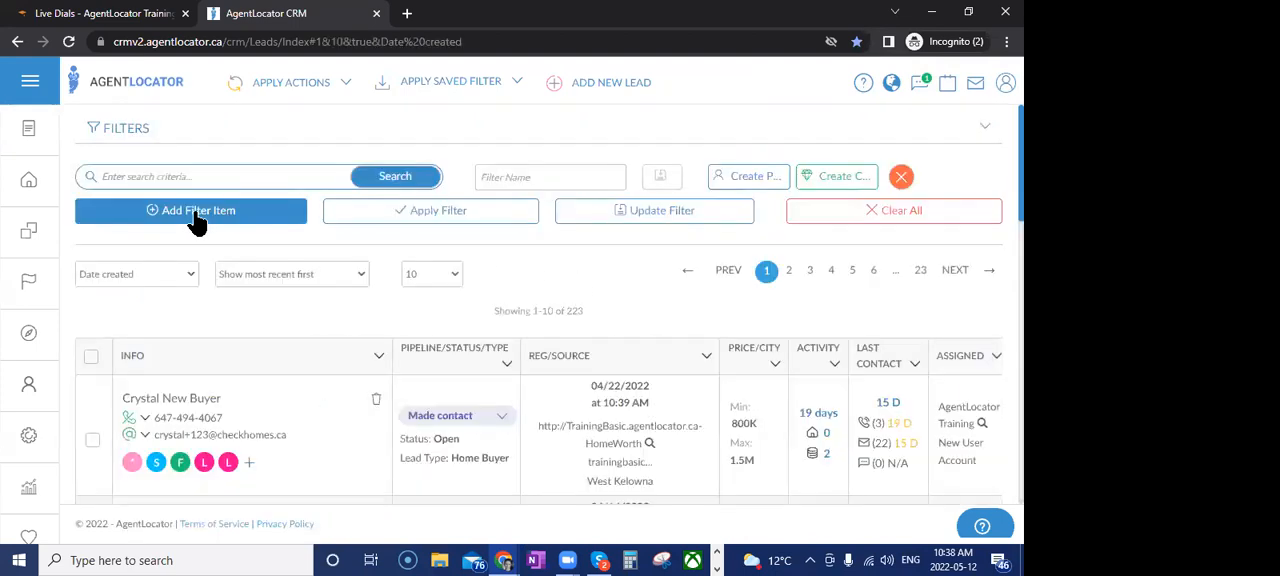
click(197, 212)
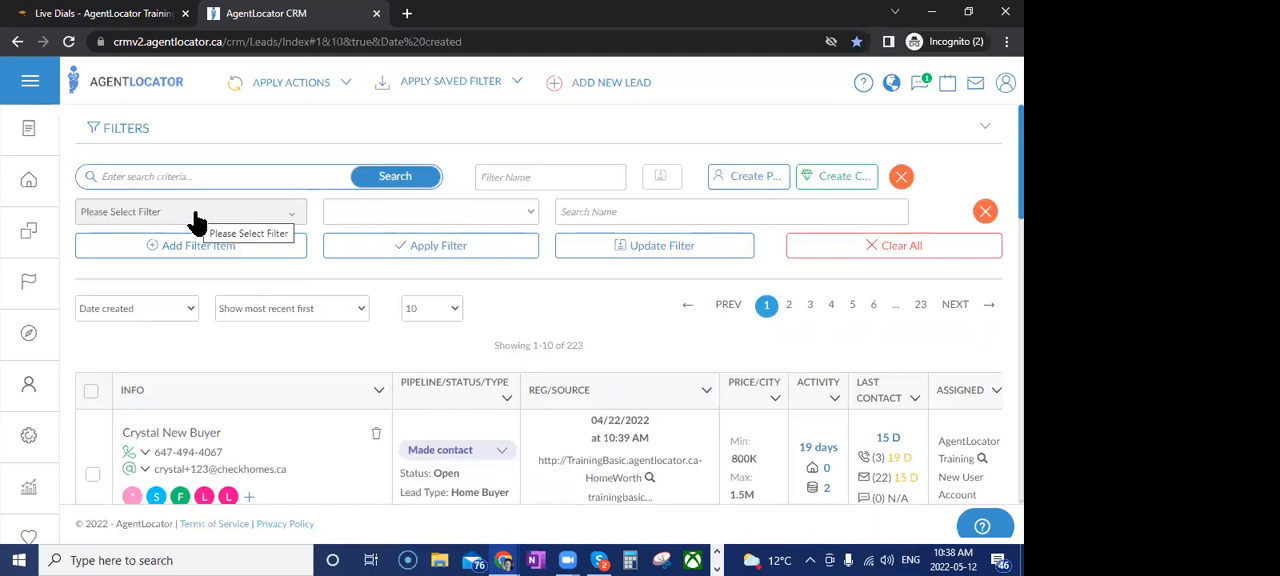
click(197, 212)
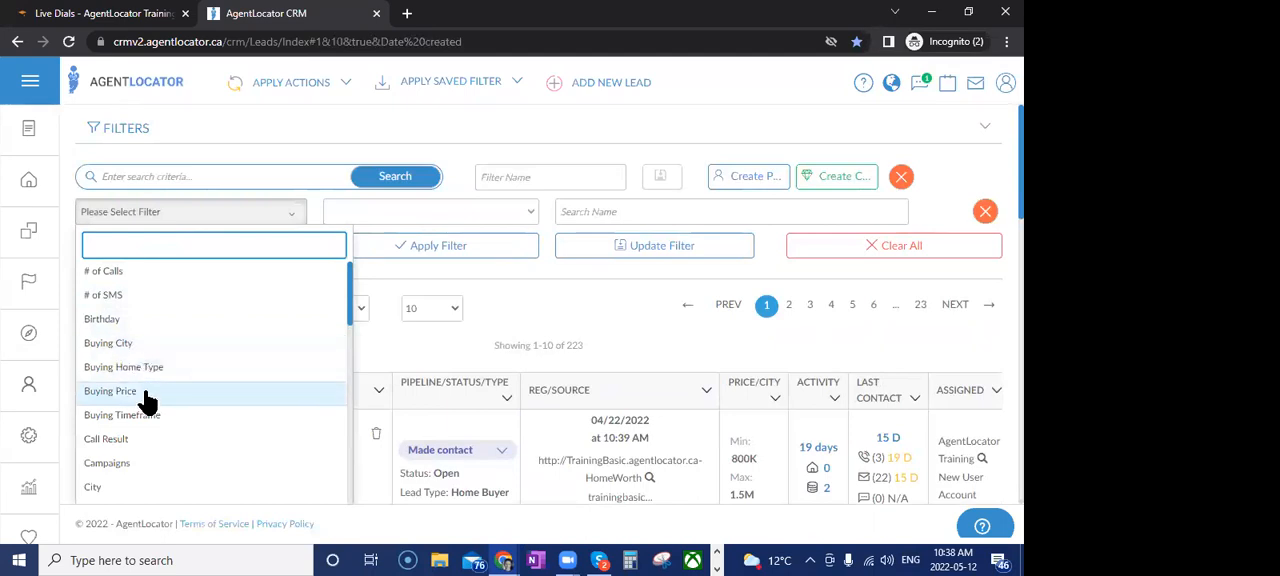
click(130, 322)
click(162, 215)
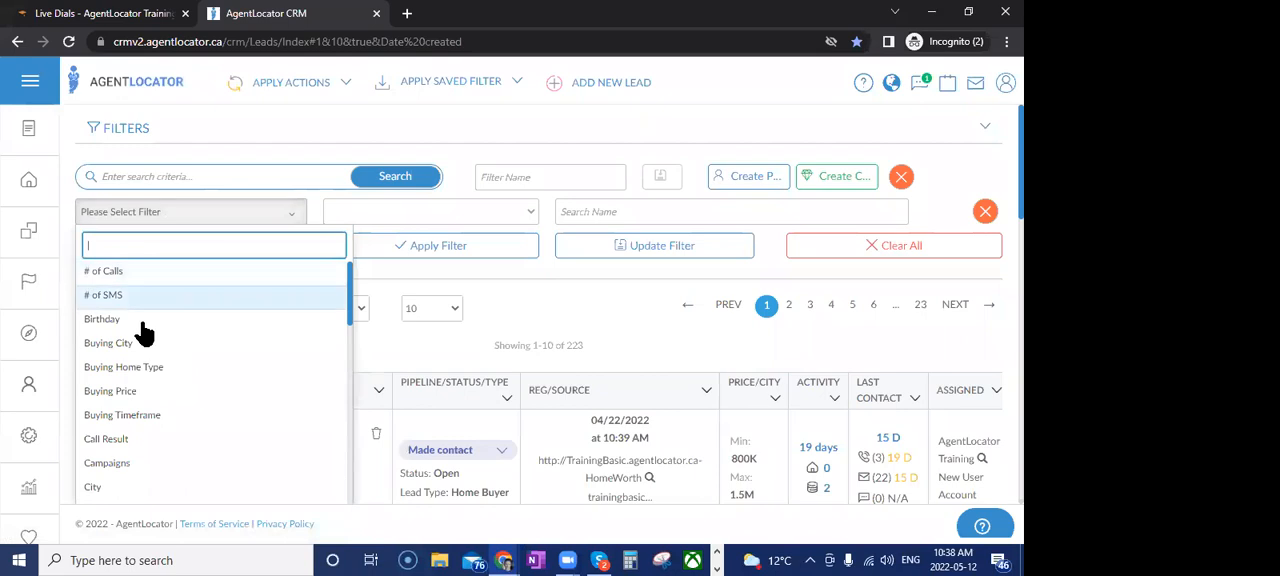
click(148, 343)
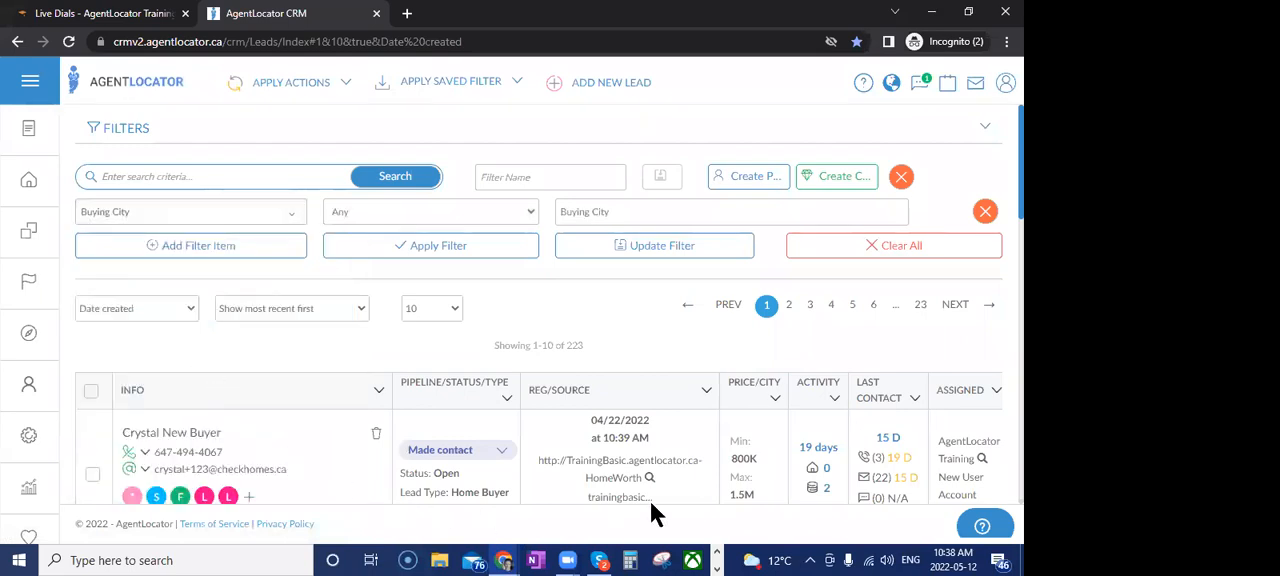
Set the Buying City filter to Toronto and apply it to the leads list
click(621, 204)
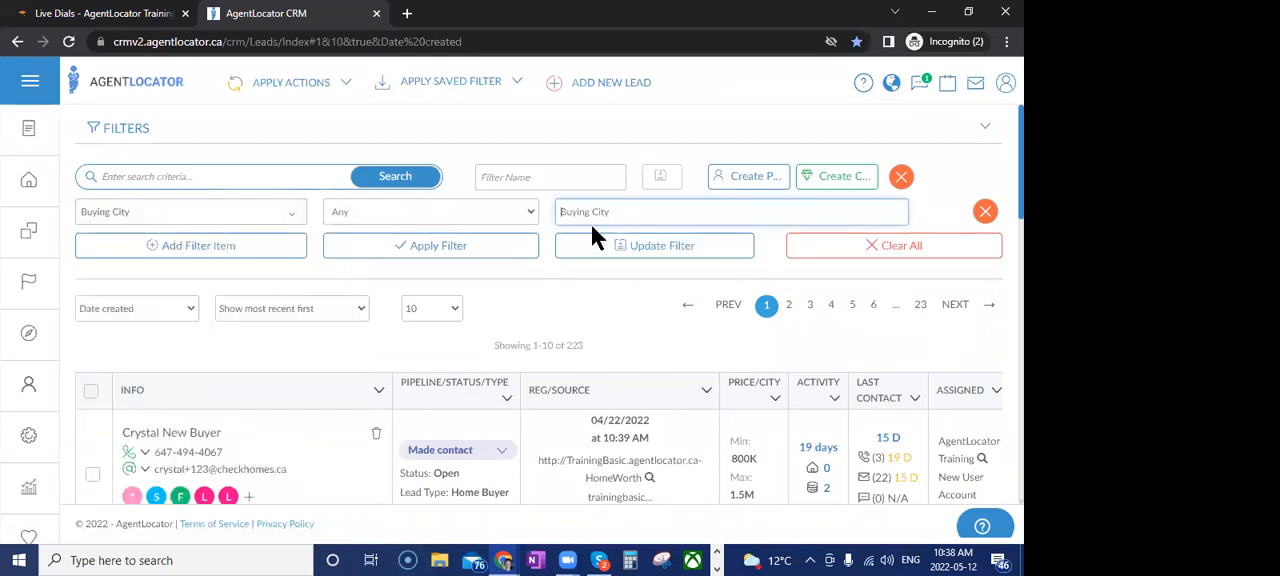
text(tor)
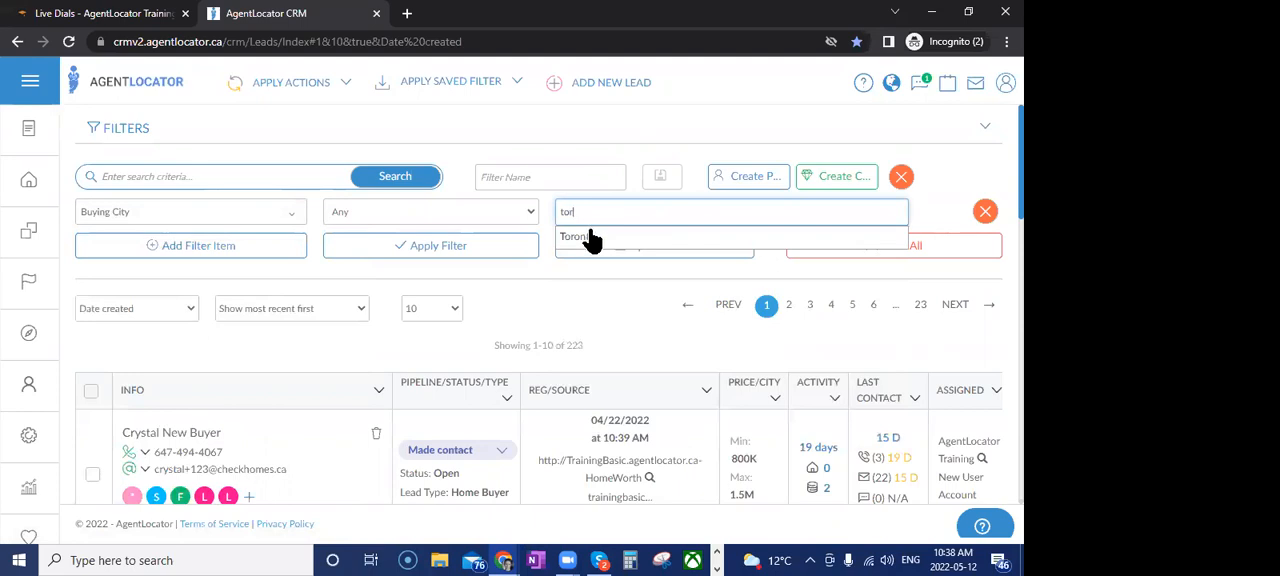
click(588, 237)
click(486, 254)
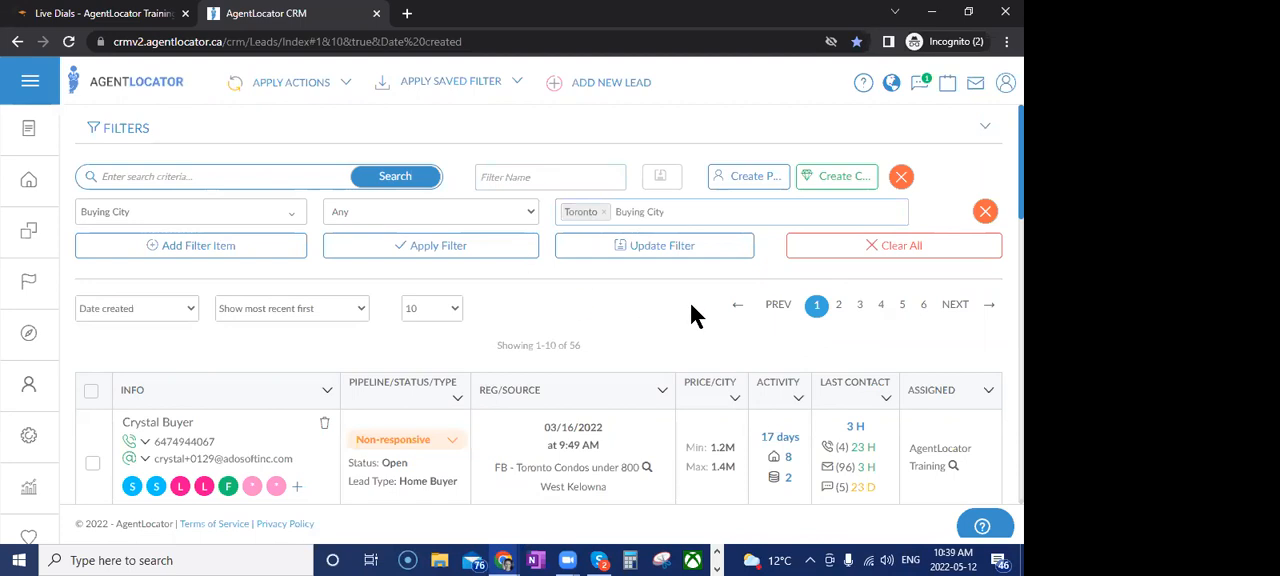
Add a Buying Home Type filter item set to Condo Apt, apply it and look over the matching leads
click(198, 248)
click(200, 250)
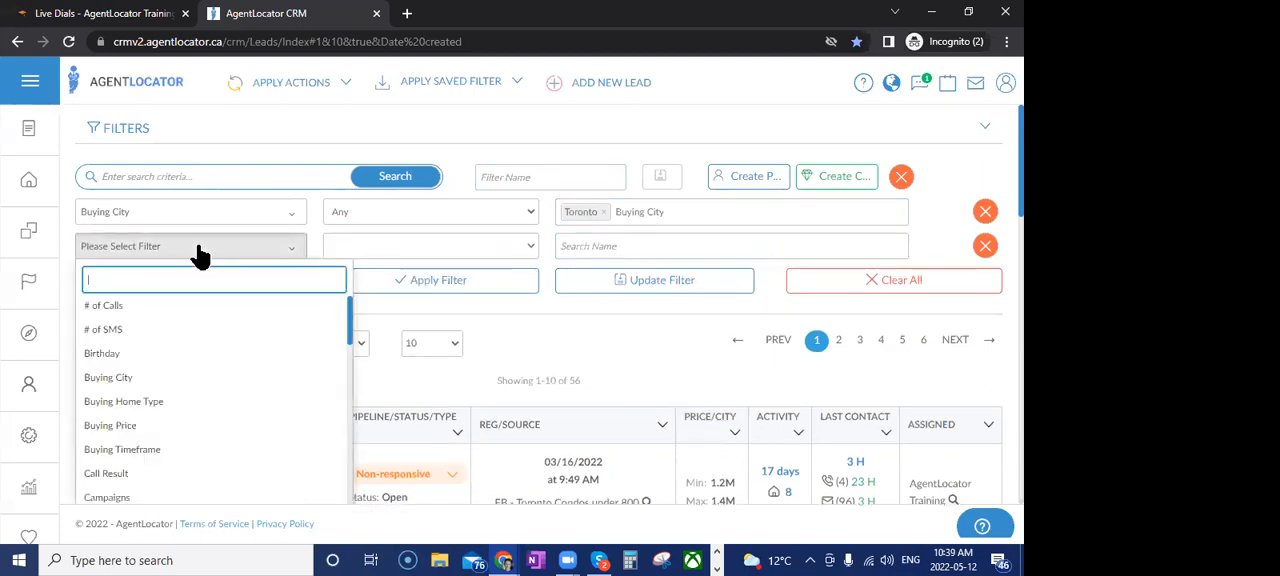
click(140, 402)
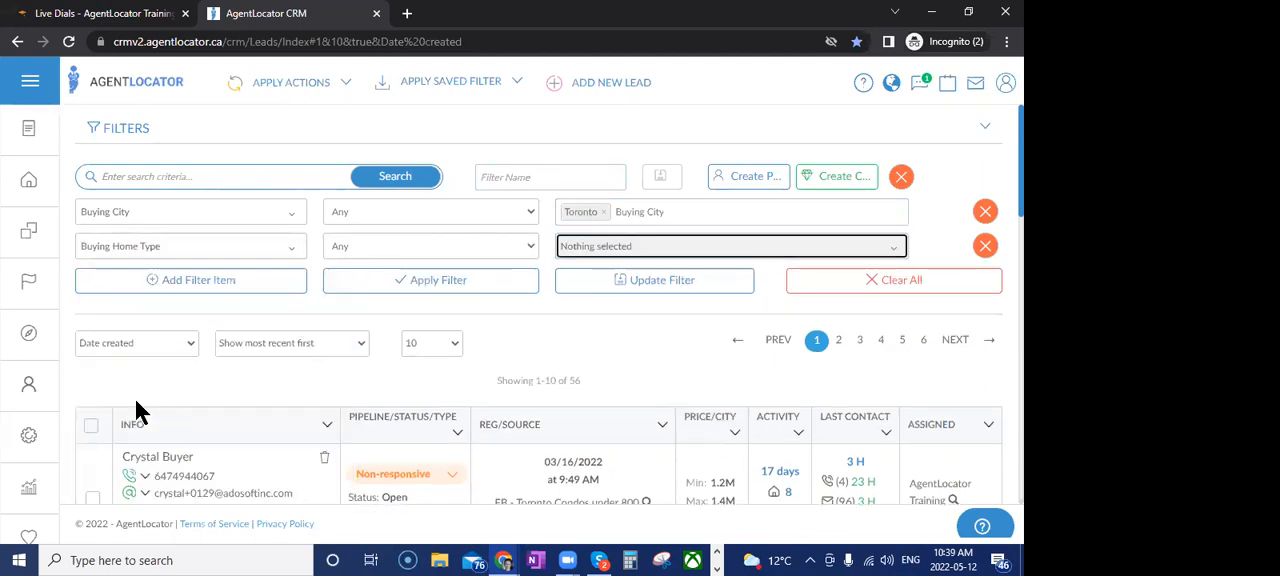
click(603, 249)
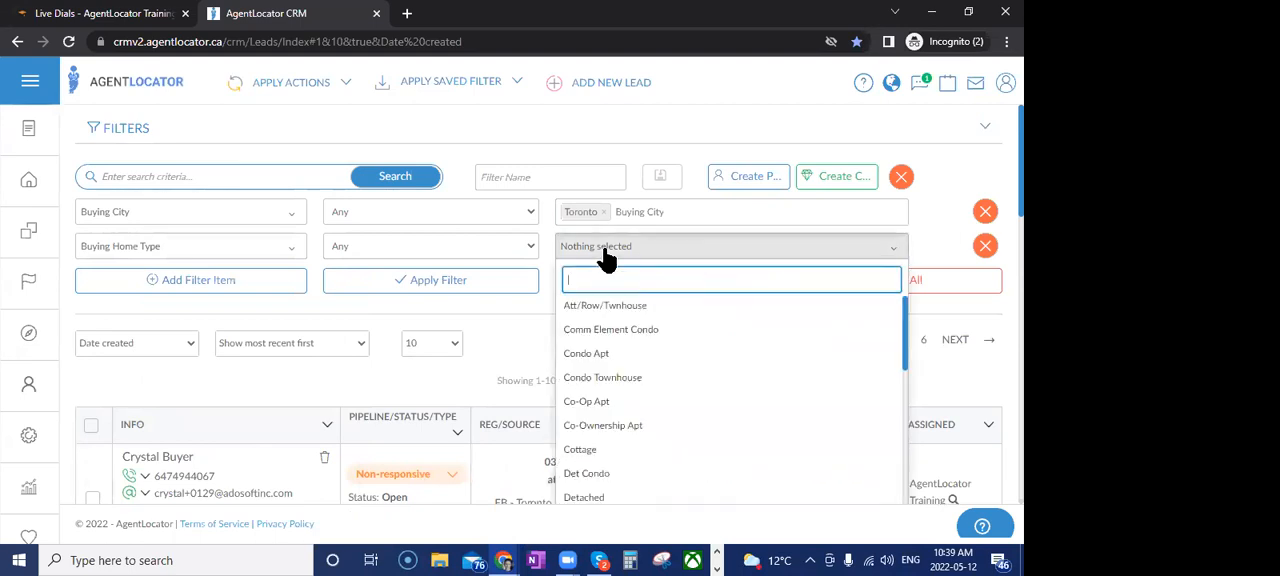
click(600, 353)
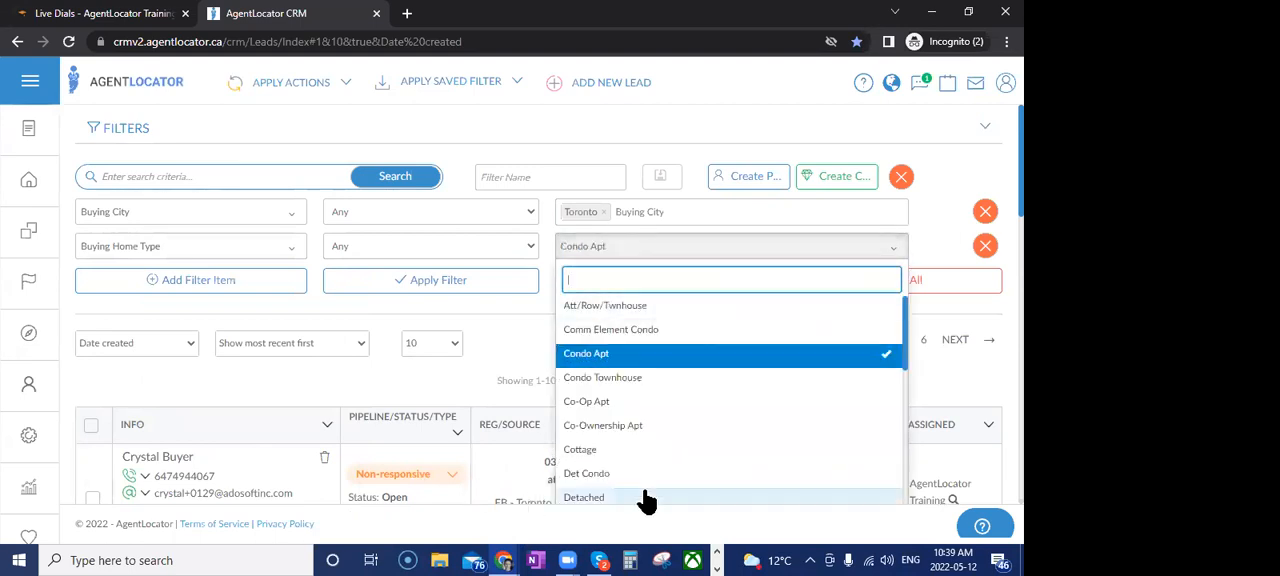
click(513, 326)
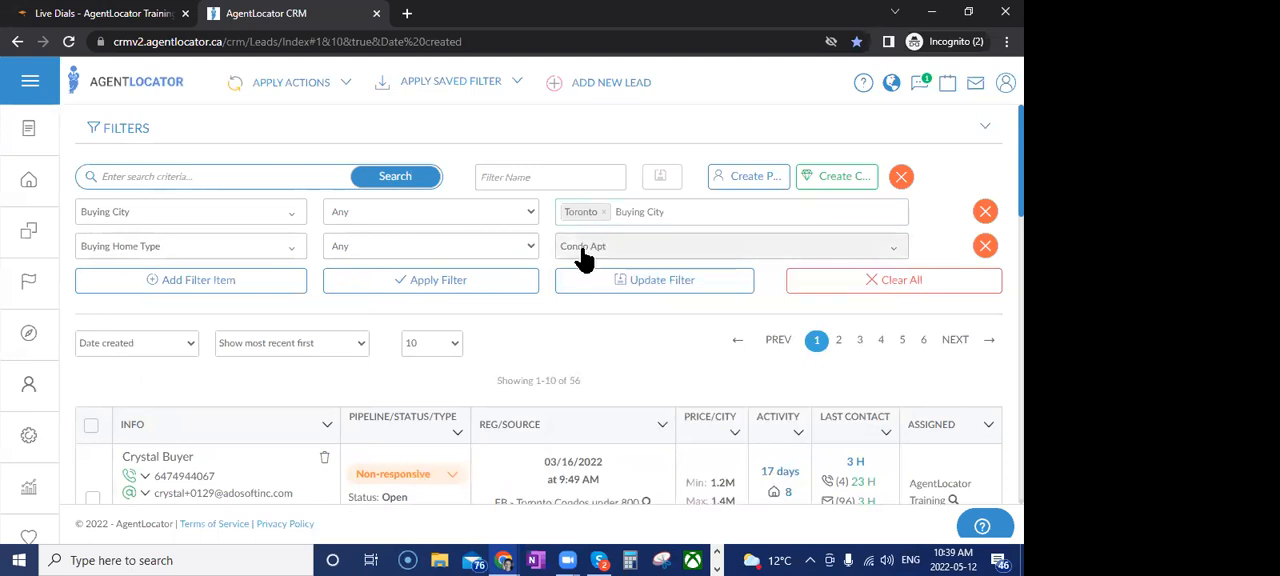
click(530, 289)
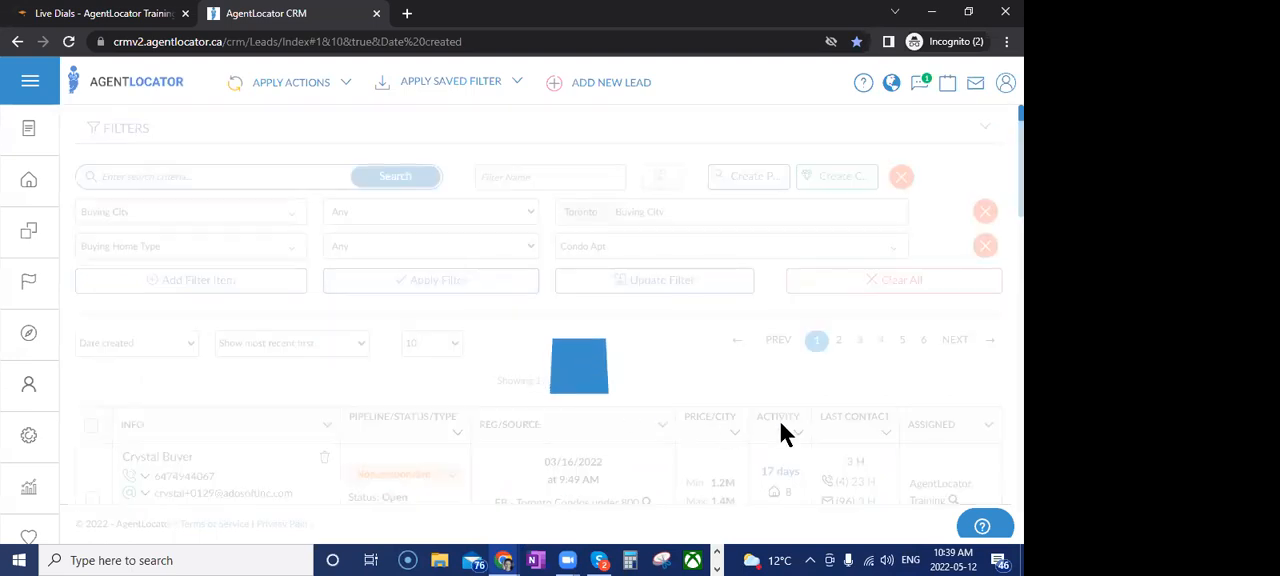
scroll(743, 445, down, 2)
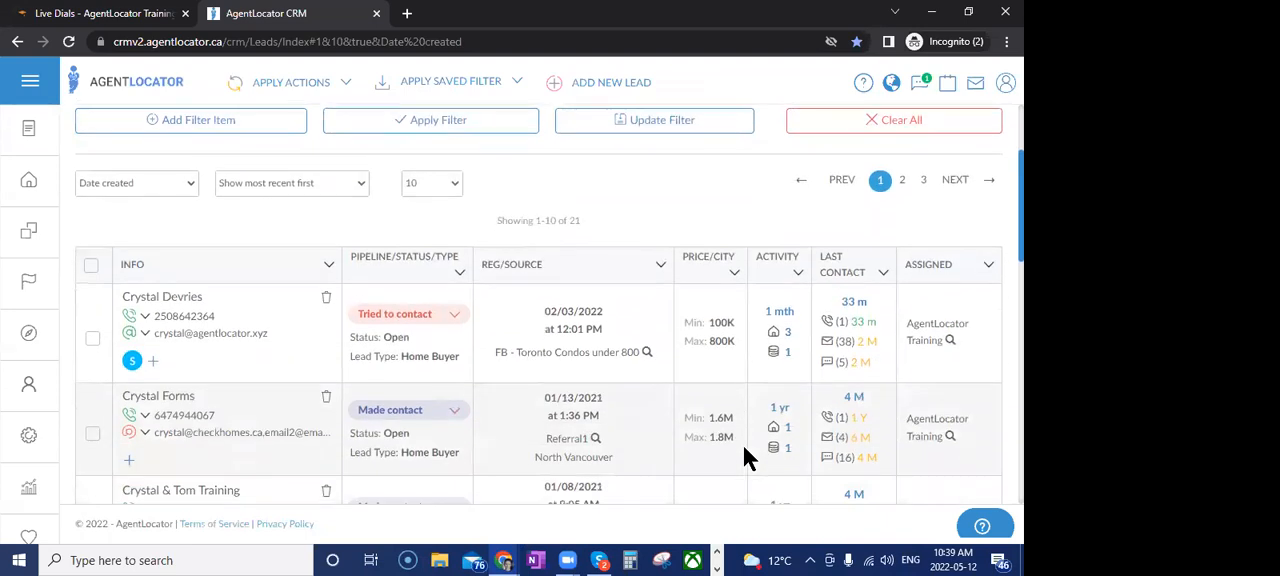
scroll(743, 445, up, 2)
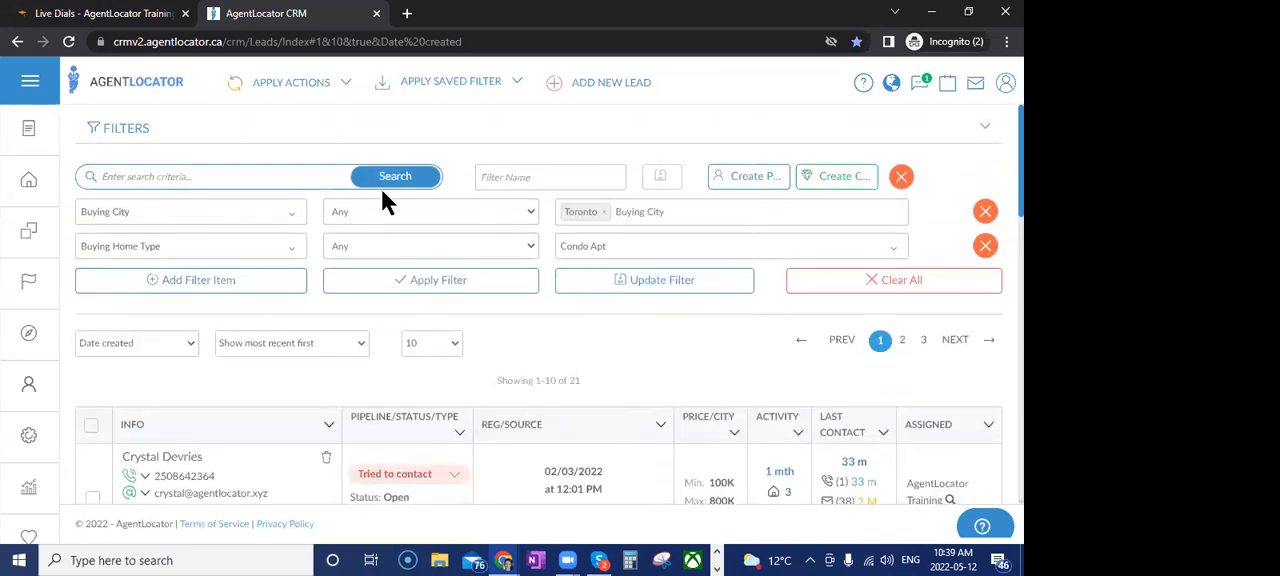
Add a third filter item of type Buying Price with the <= condition
click(170, 285)
click(166, 284)
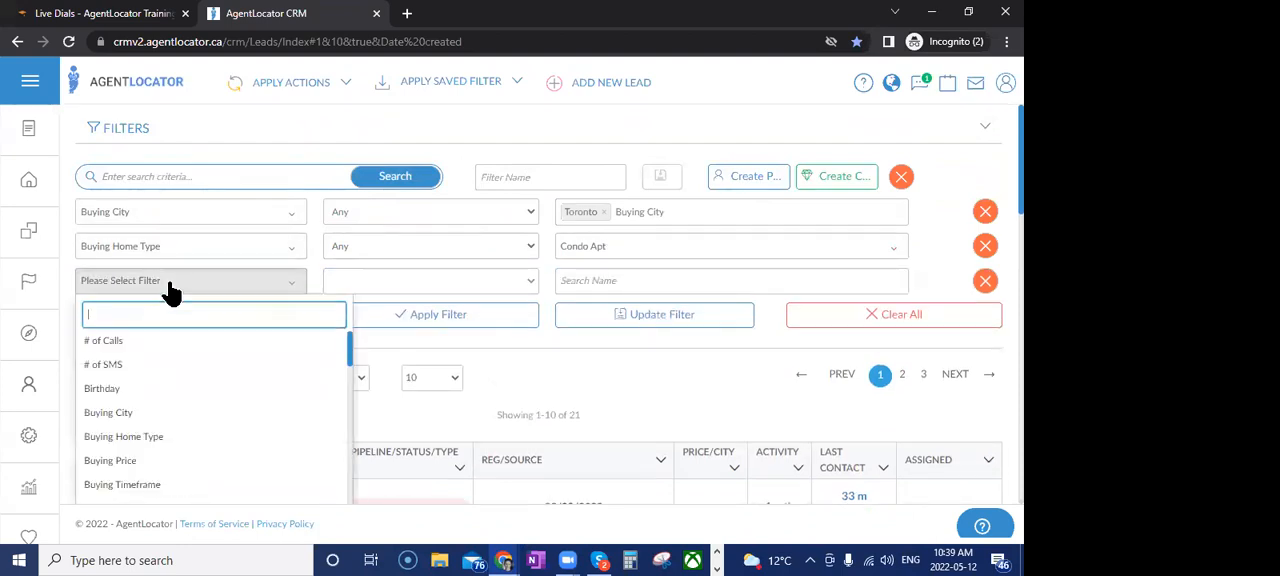
click(118, 462)
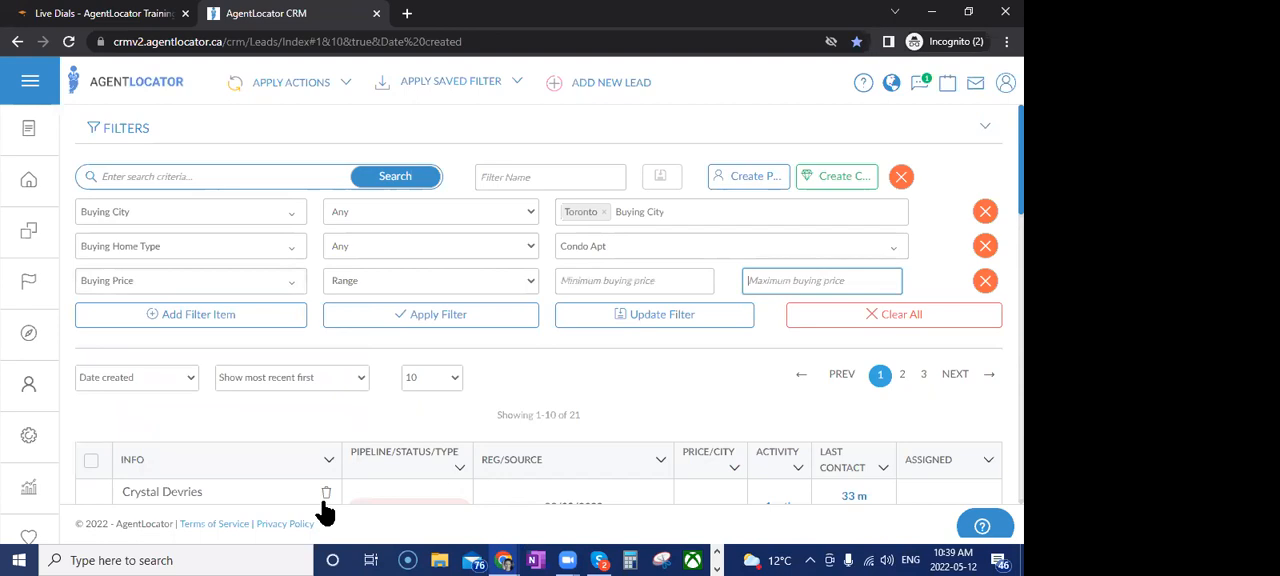
click(474, 282)
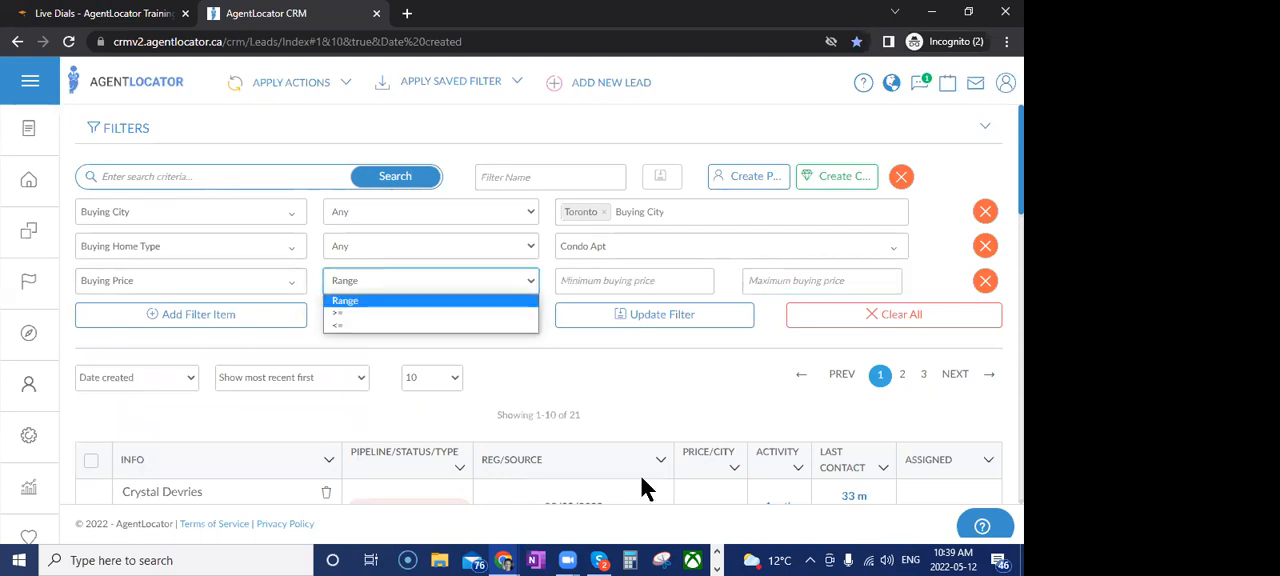
click(487, 325)
Set the maximum buying price to 950000, apply the filter and check the price ranges of the matching leads
click(656, 281)
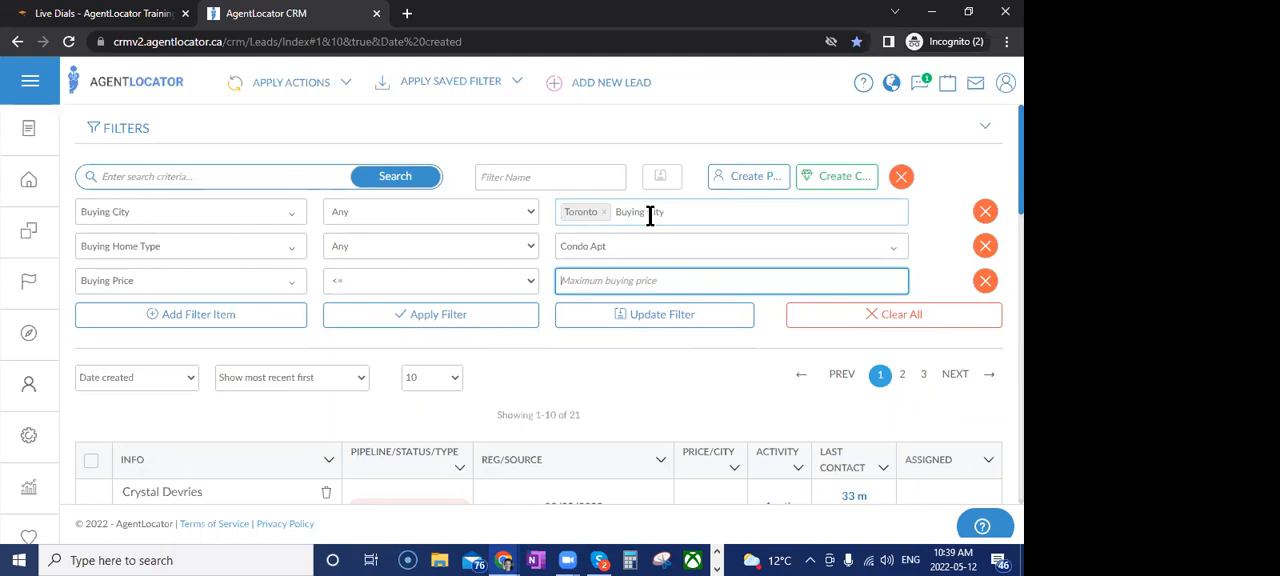
text(950000)
click(531, 318)
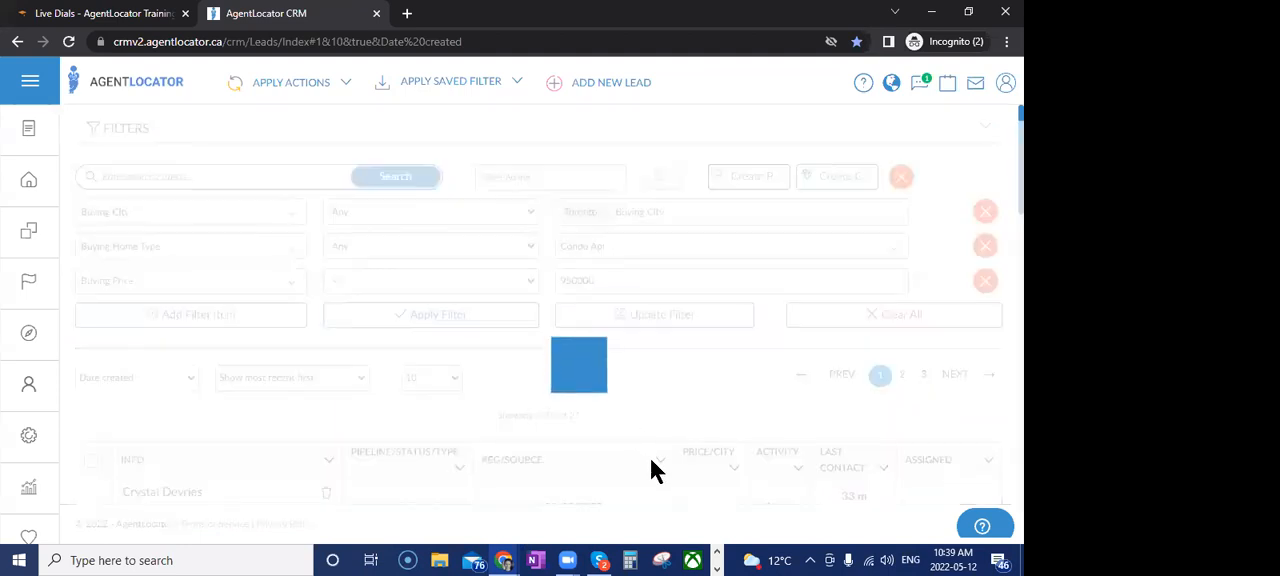
scroll(670, 470, down, 2)
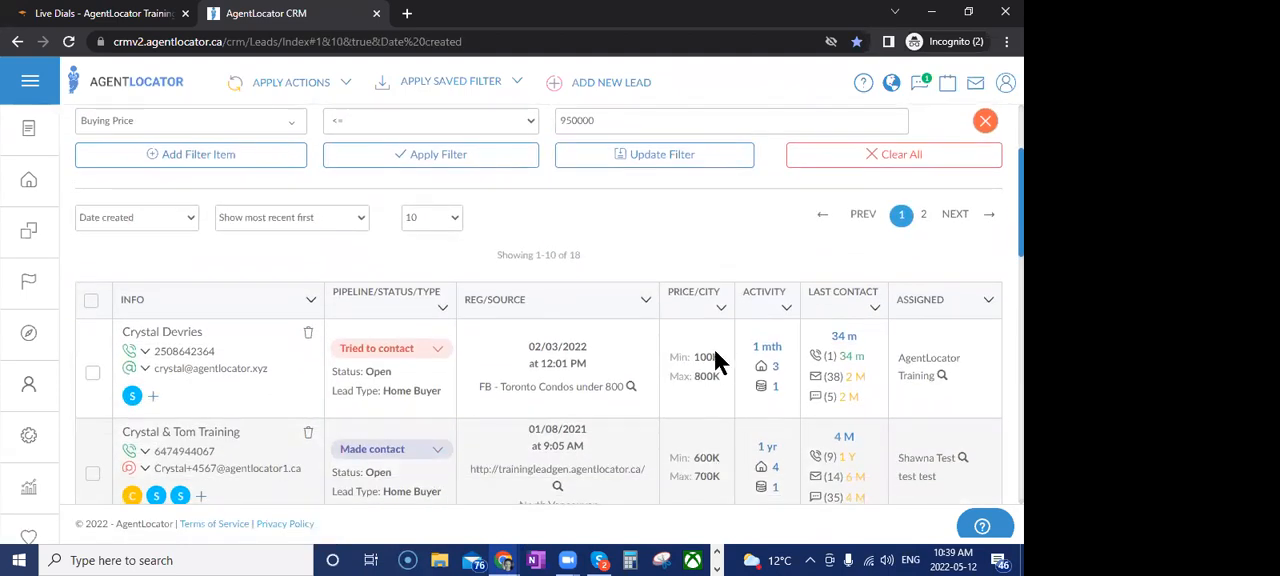
scroll(725, 400, down, 2)
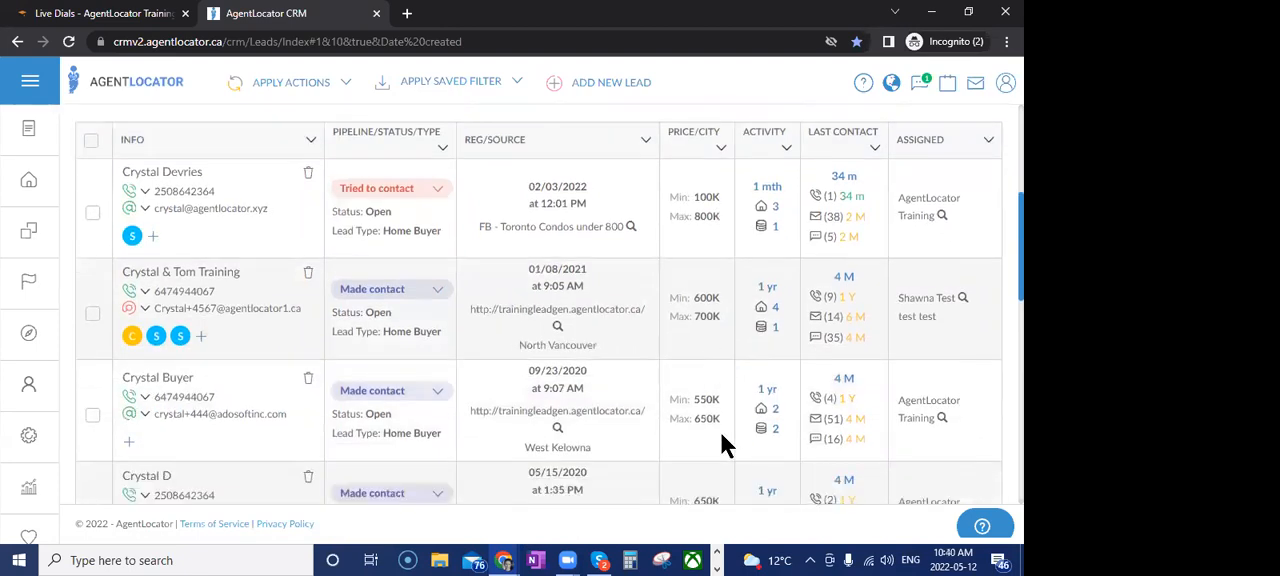
scroll(725, 447, down, 3)
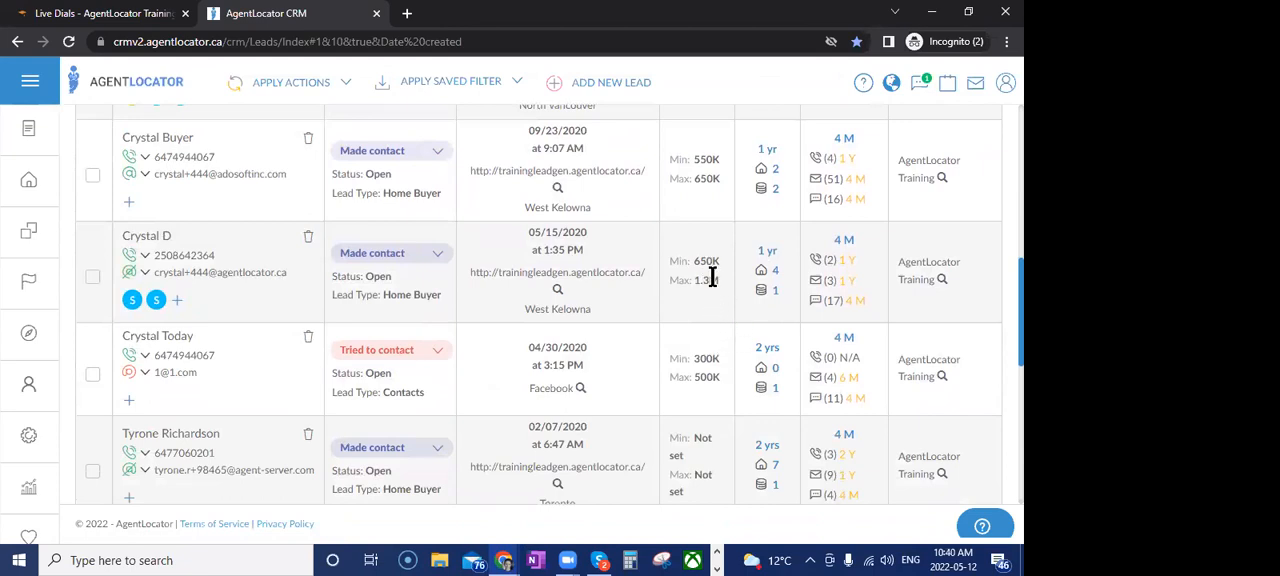
scroll(714, 392, up, 5)
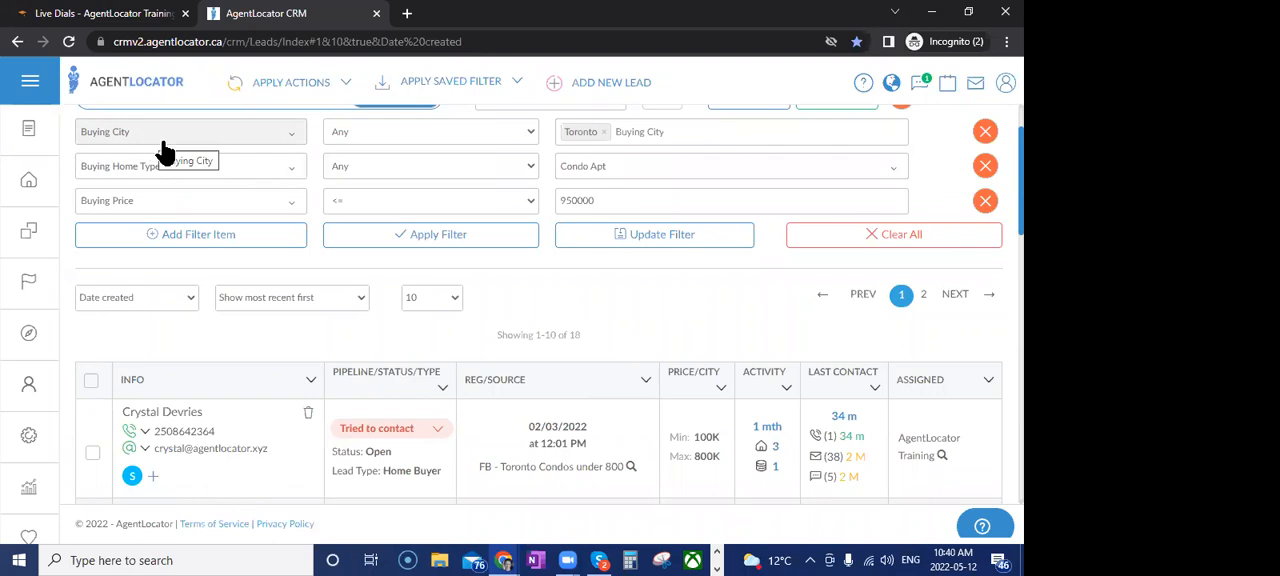
Clear all current filters and add a Campaigns filter item with the Has none selected condition
click(866, 240)
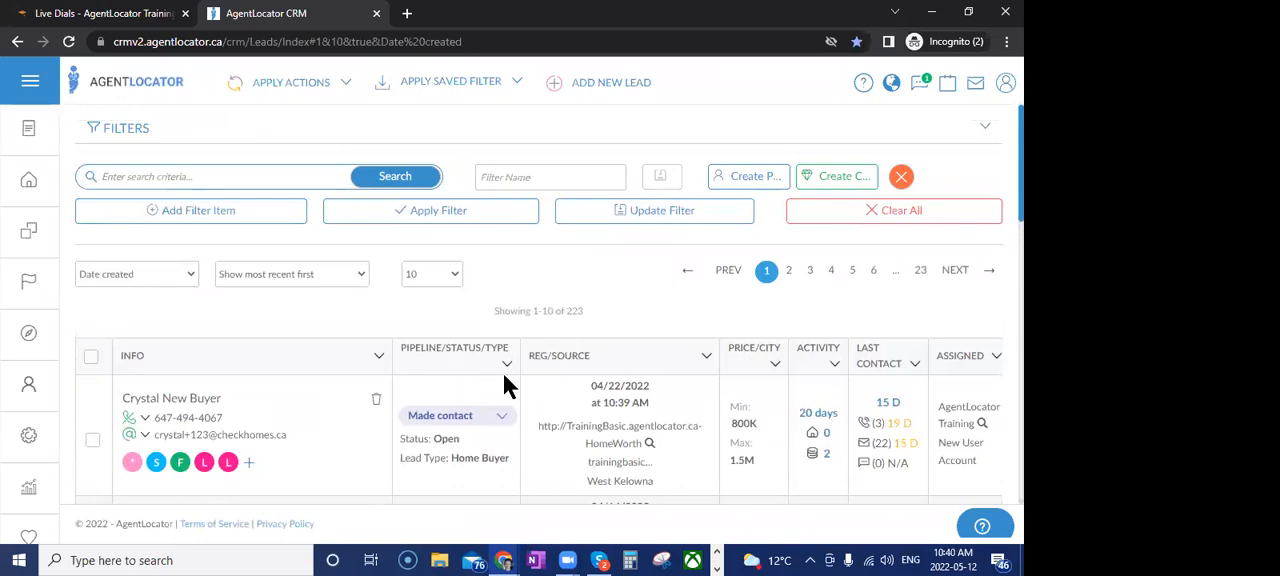
click(177, 212)
click(178, 218)
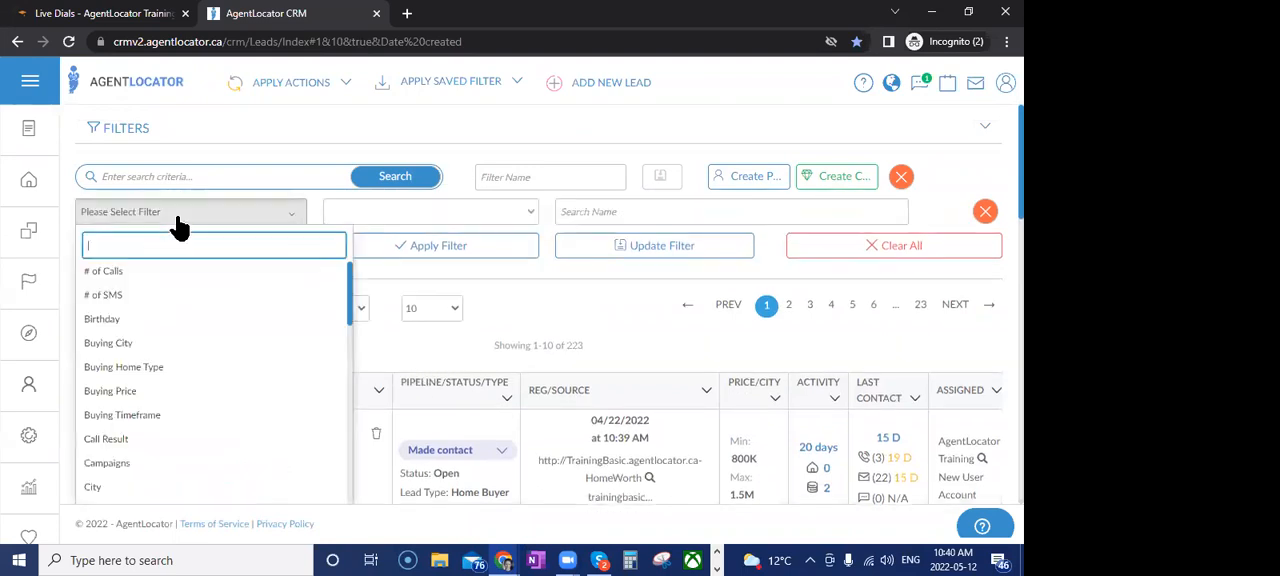
text(cam)
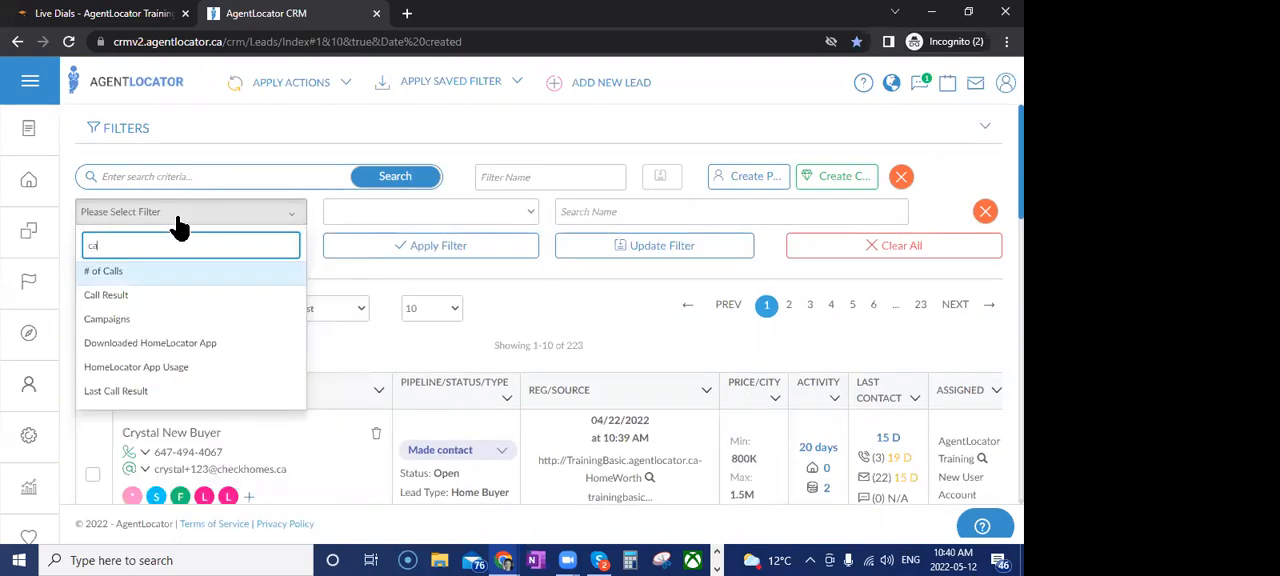
click(171, 274)
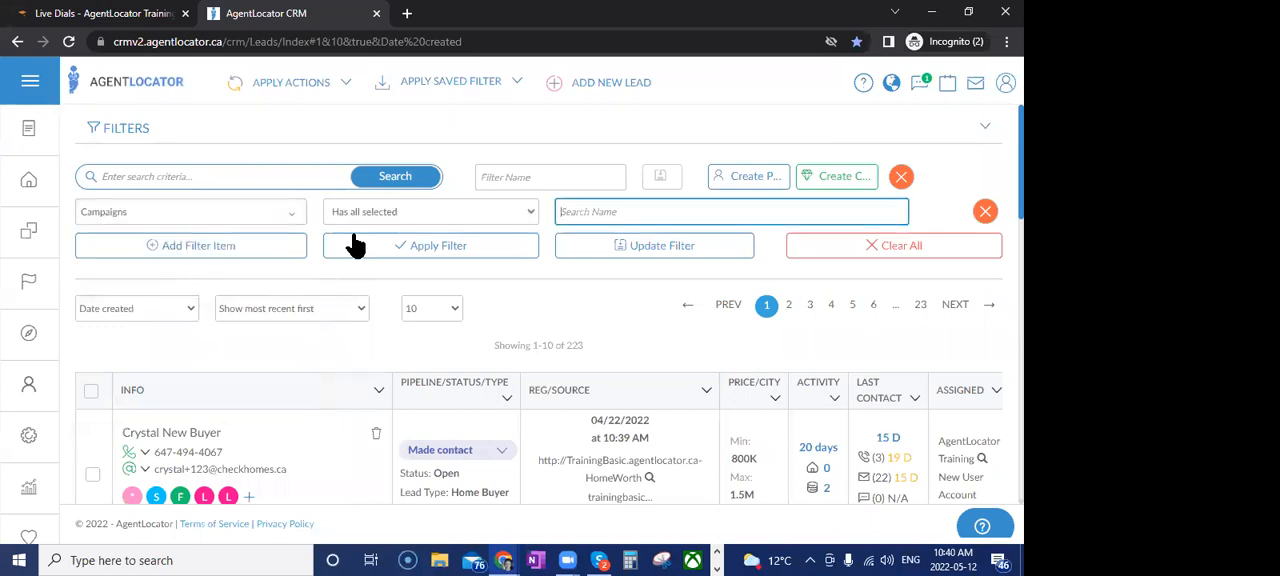
click(364, 211)
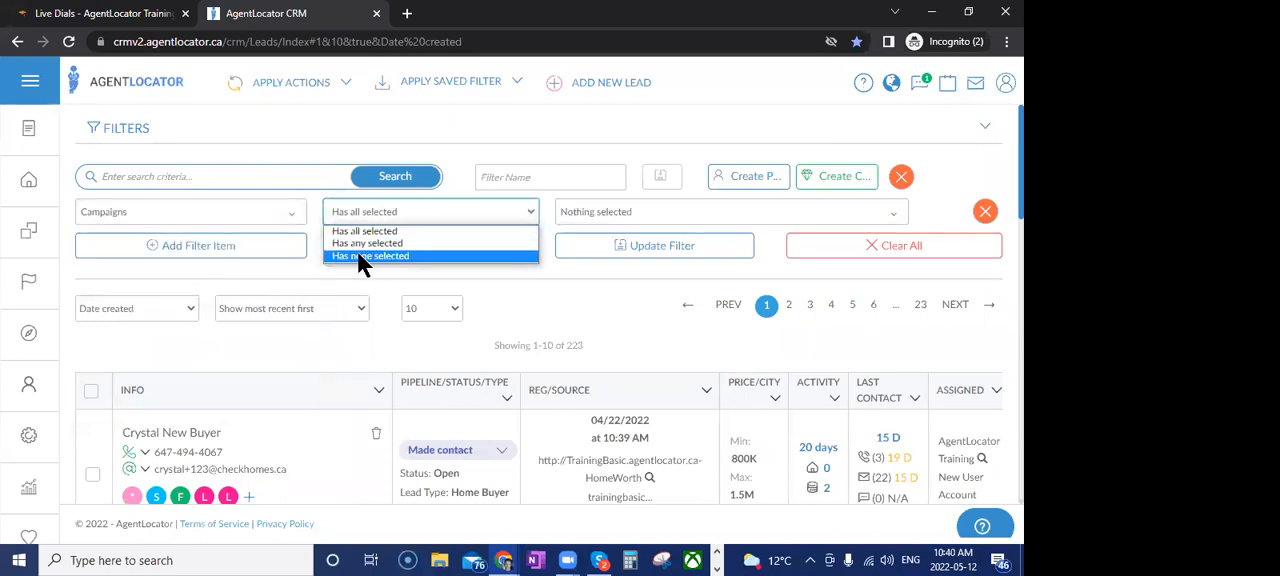
click(361, 256)
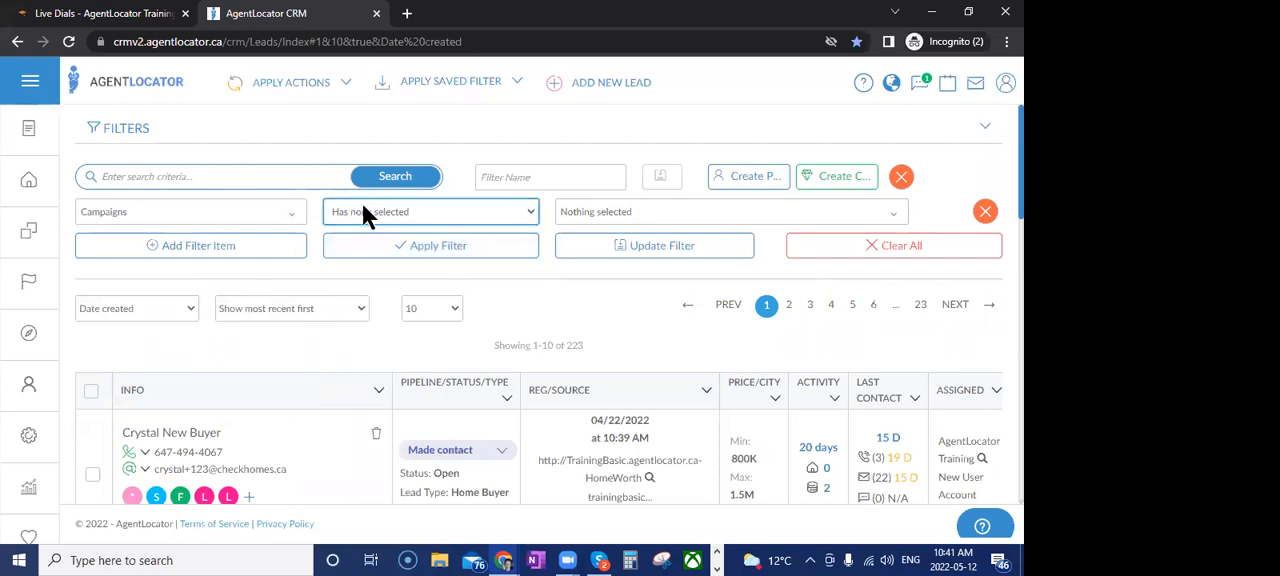
Select the Homelocator with Solds campaign as the filter value and apply the filter to the leads
click(610, 220)
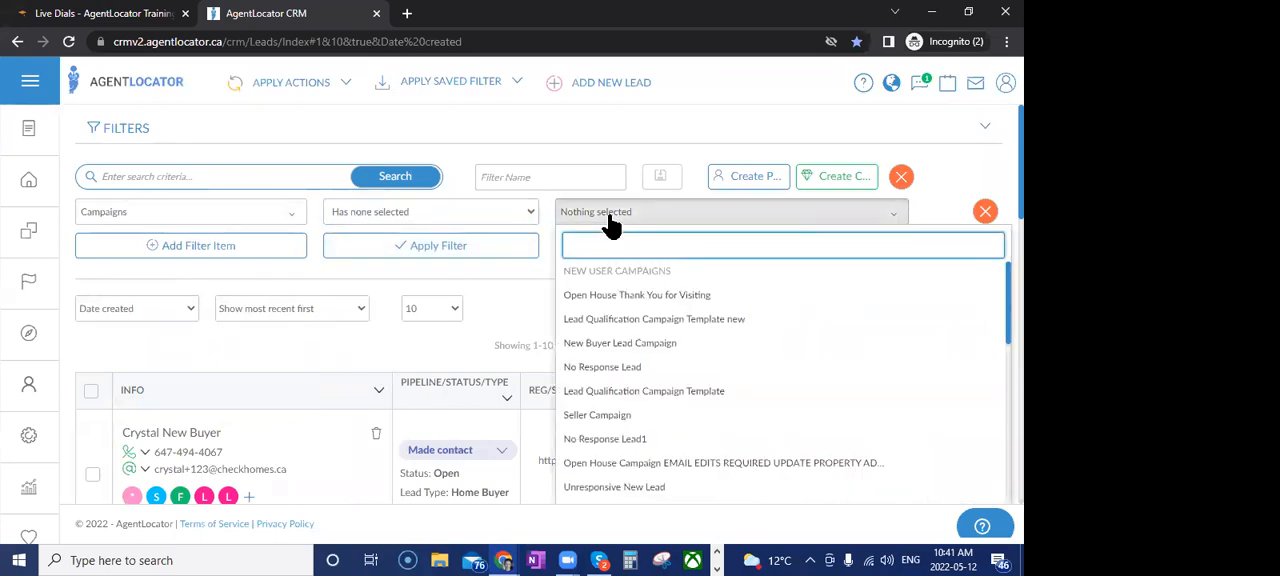
text(home)
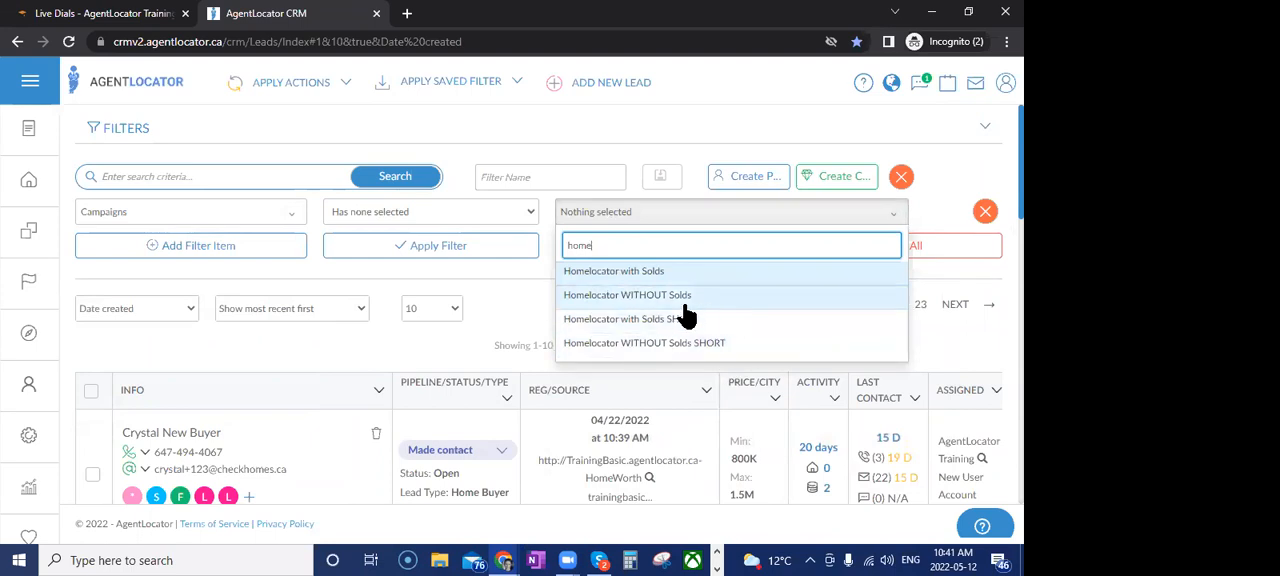
click(621, 280)
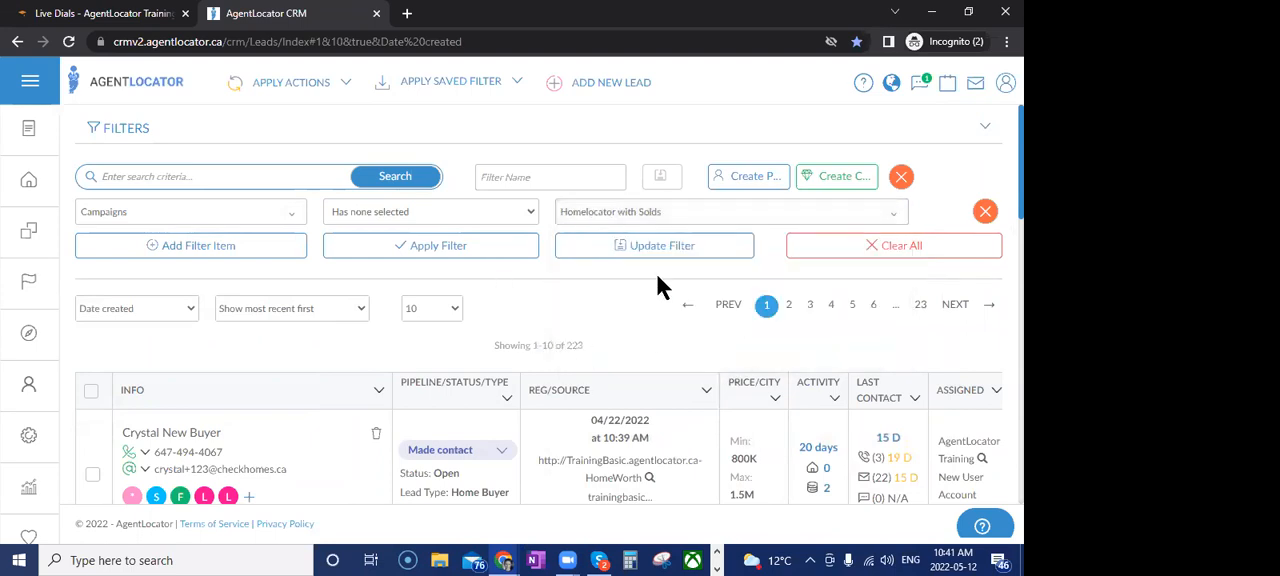
click(474, 249)
Add the Homelocator with Solds SHORT campaign to the selected campaigns and reapply the filter
click(595, 219)
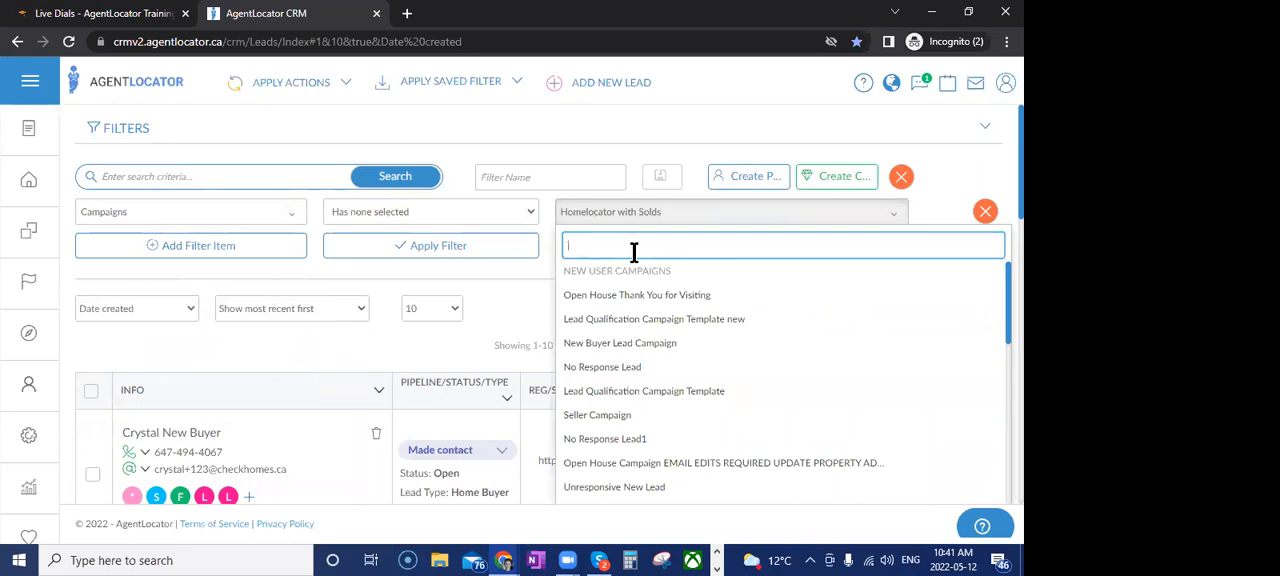
text(ho )
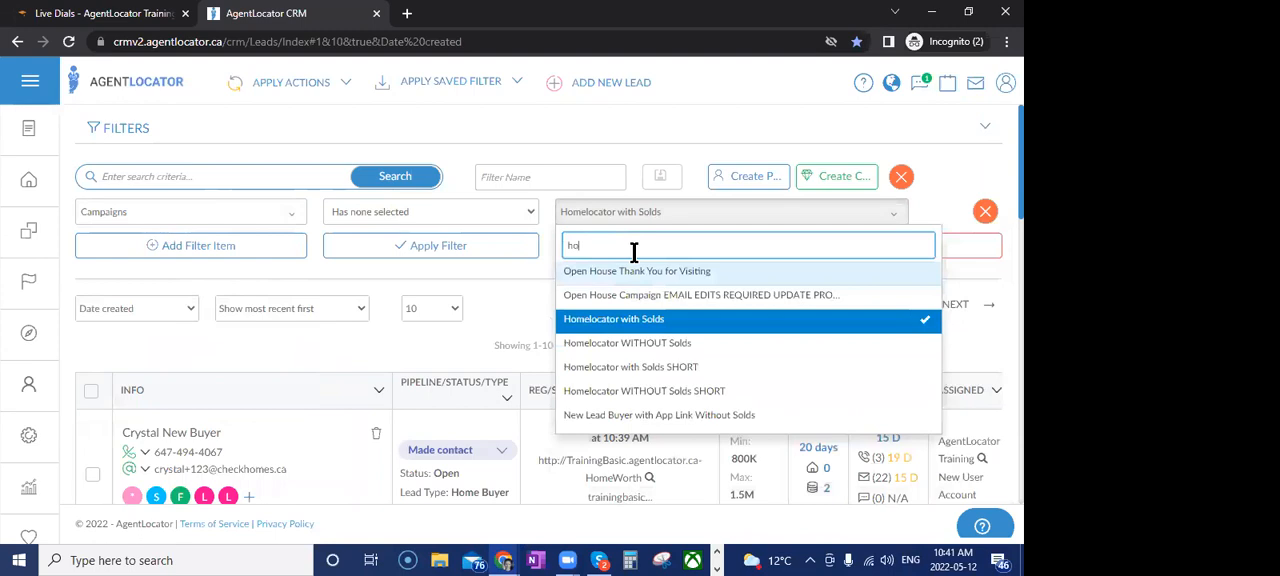
text(m)
key(BackSpace)
key(BackSpace)
text(n)
key(BackSpace)
text(m)
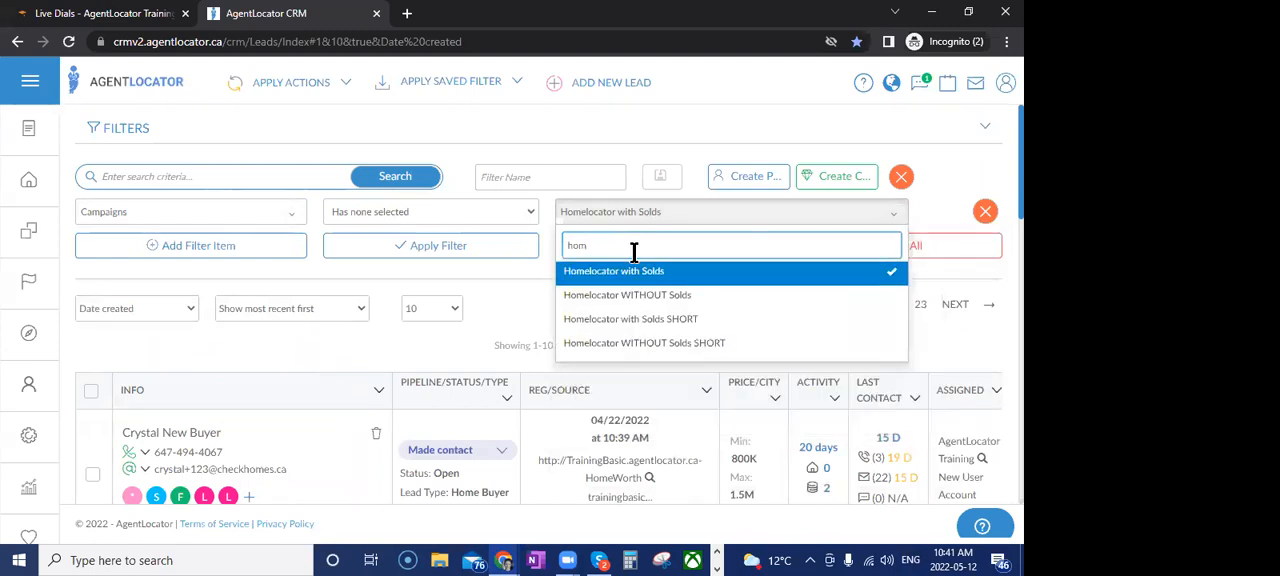
click(630, 319)
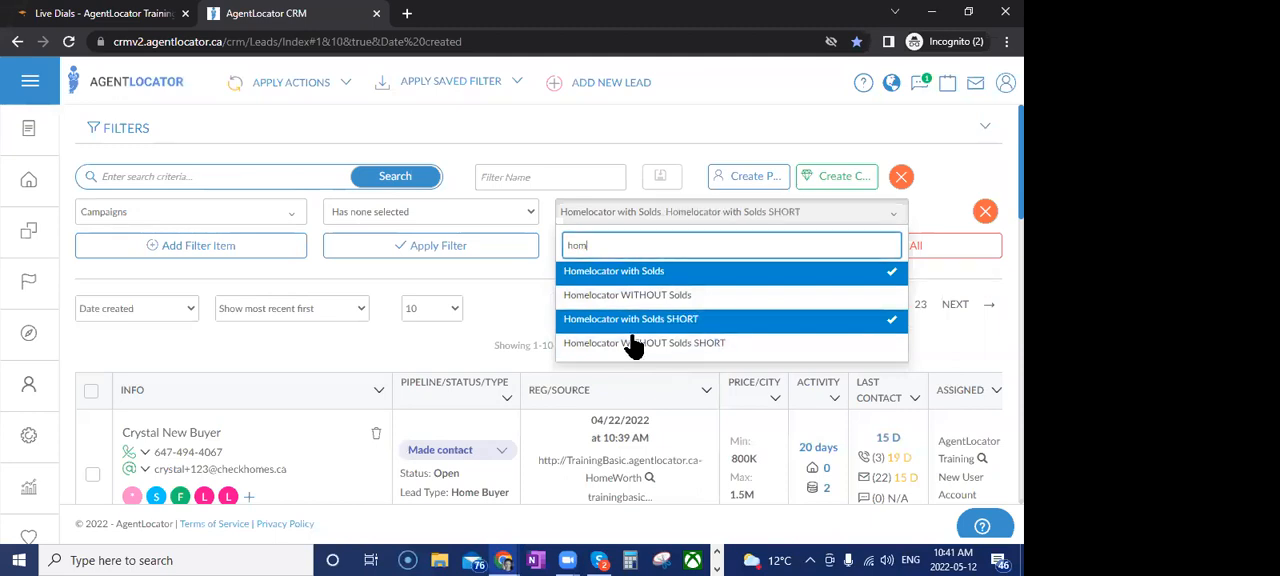
click(499, 277)
click(486, 250)
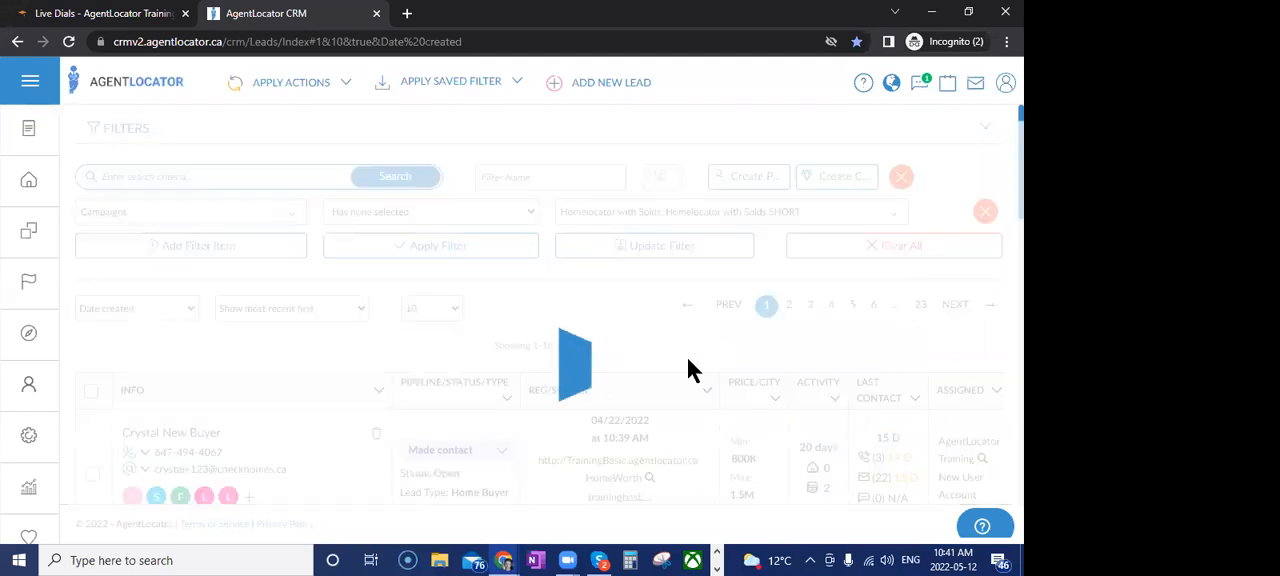
Change the Campaigns filter condition to Has any selected and apply it
click(431, 212)
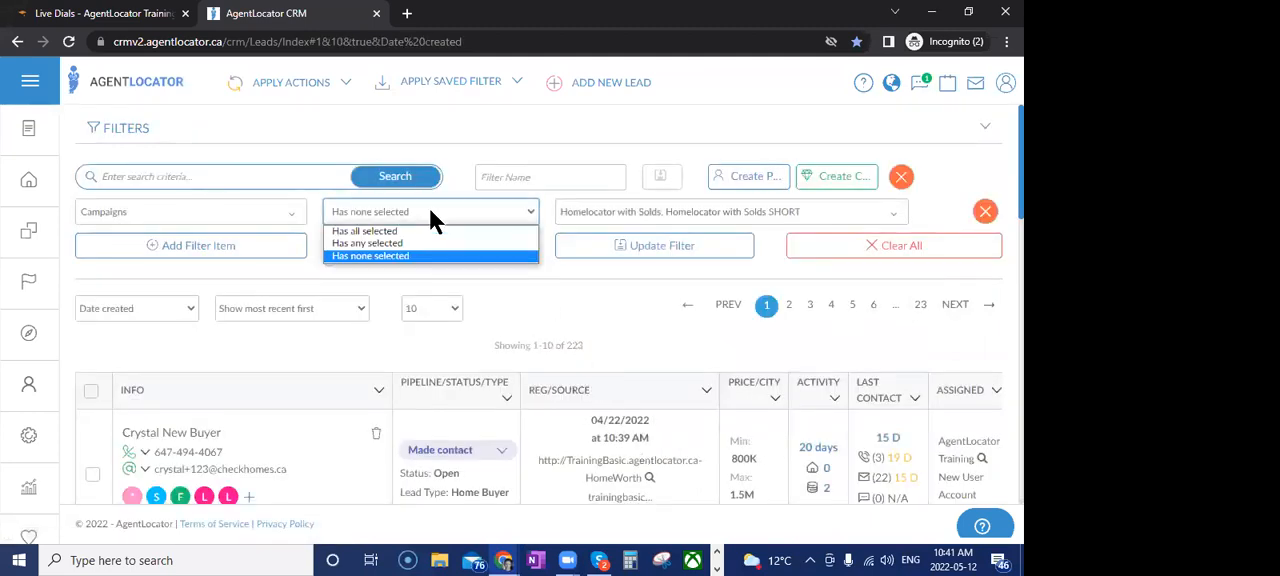
click(420, 243)
click(422, 248)
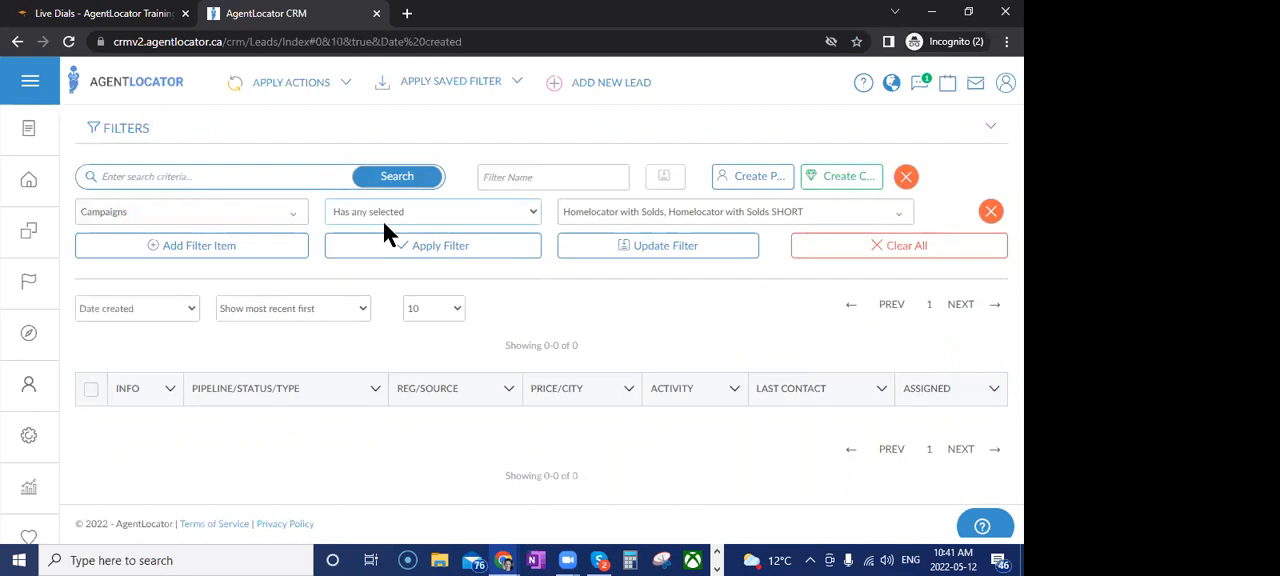
Clear all filters and add a new filter item of type Last Call Result
click(837, 250)
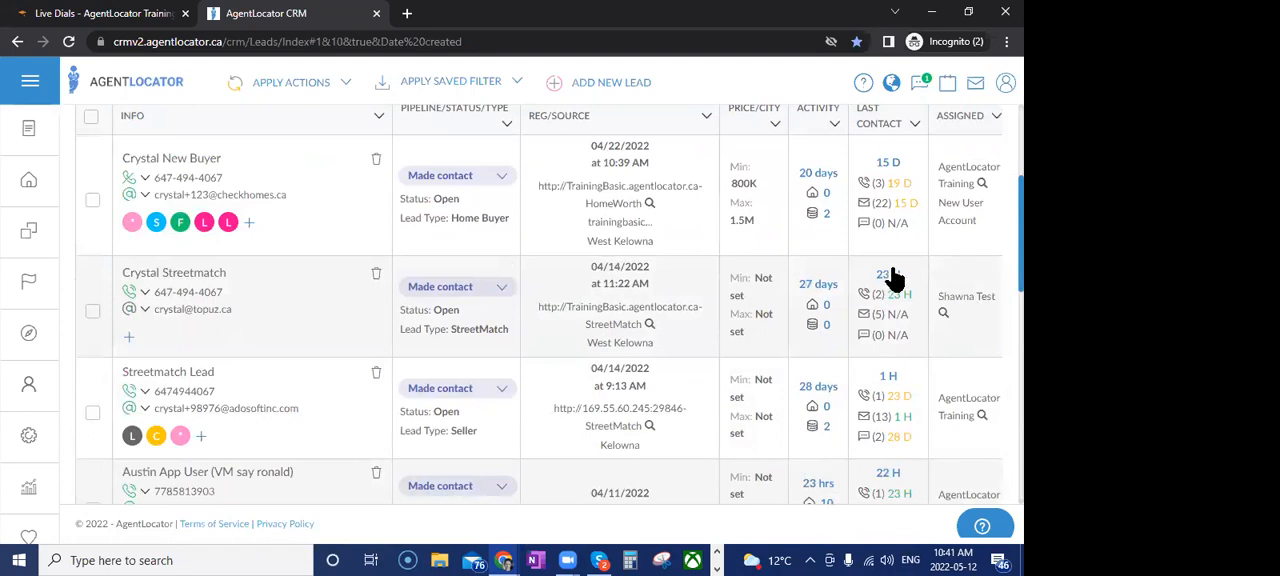
scroll(722, 400, up, 2)
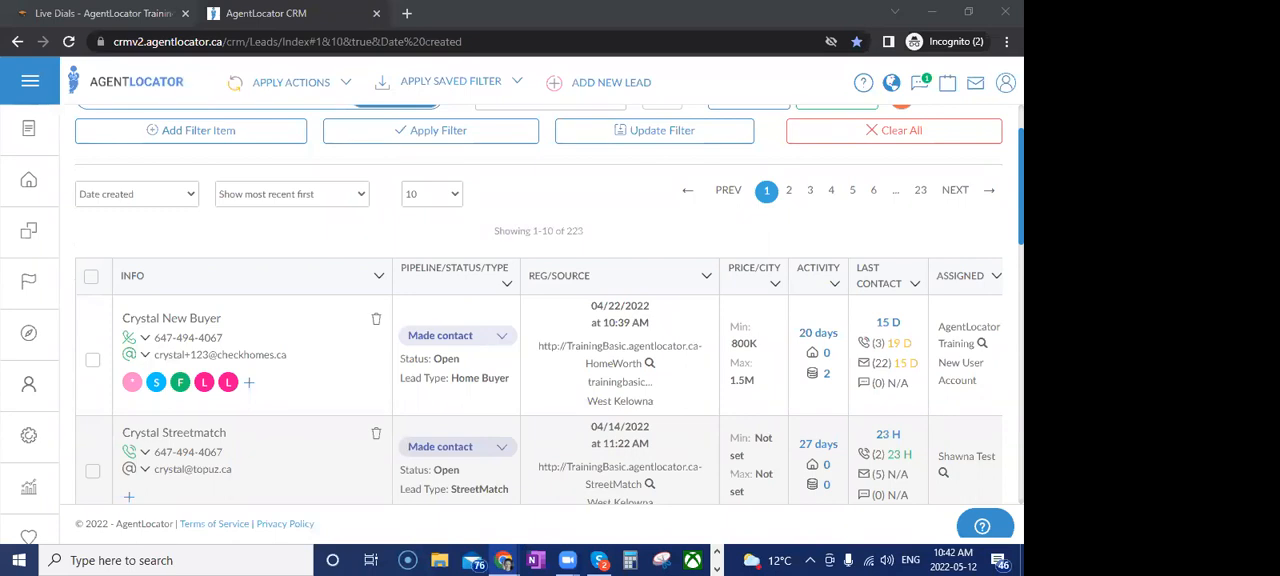
scroll(555, 395, up, 1)
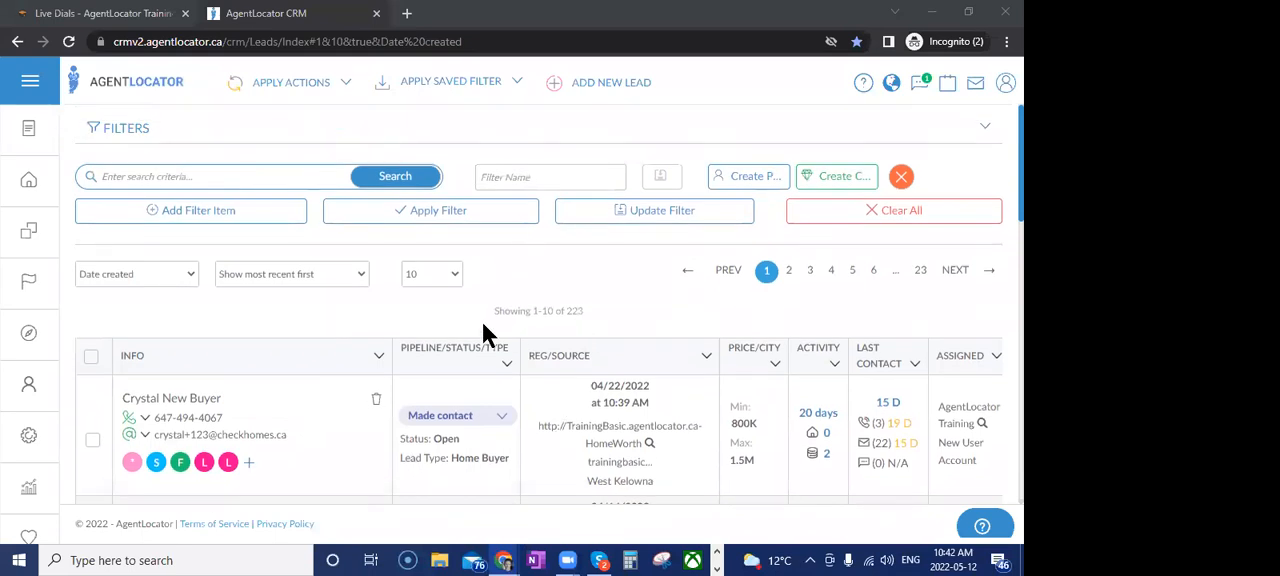
click(130, 212)
click(238, 214)
scroll(229, 330, down, 3)
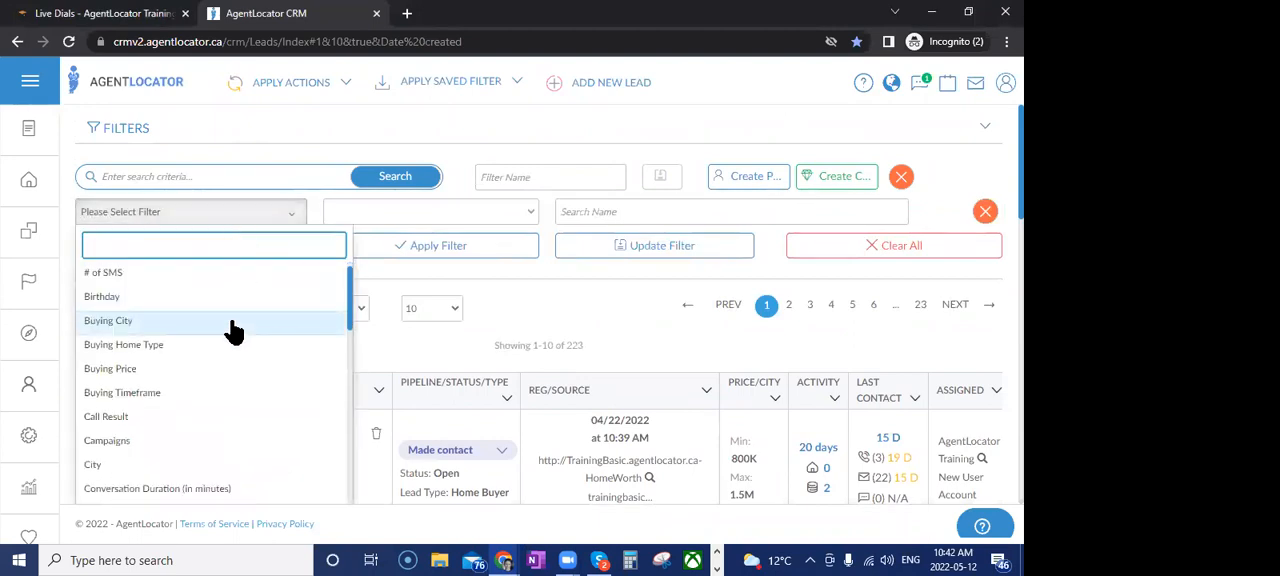
scroll(228, 430, down, 1)
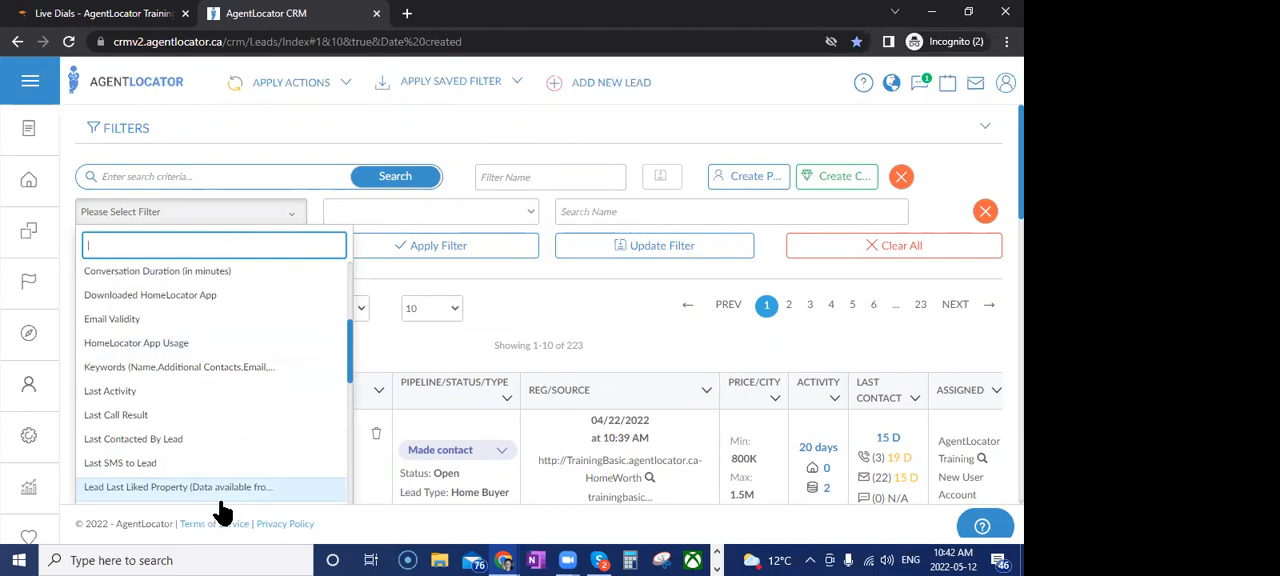
scroll(222, 495, down, 1)
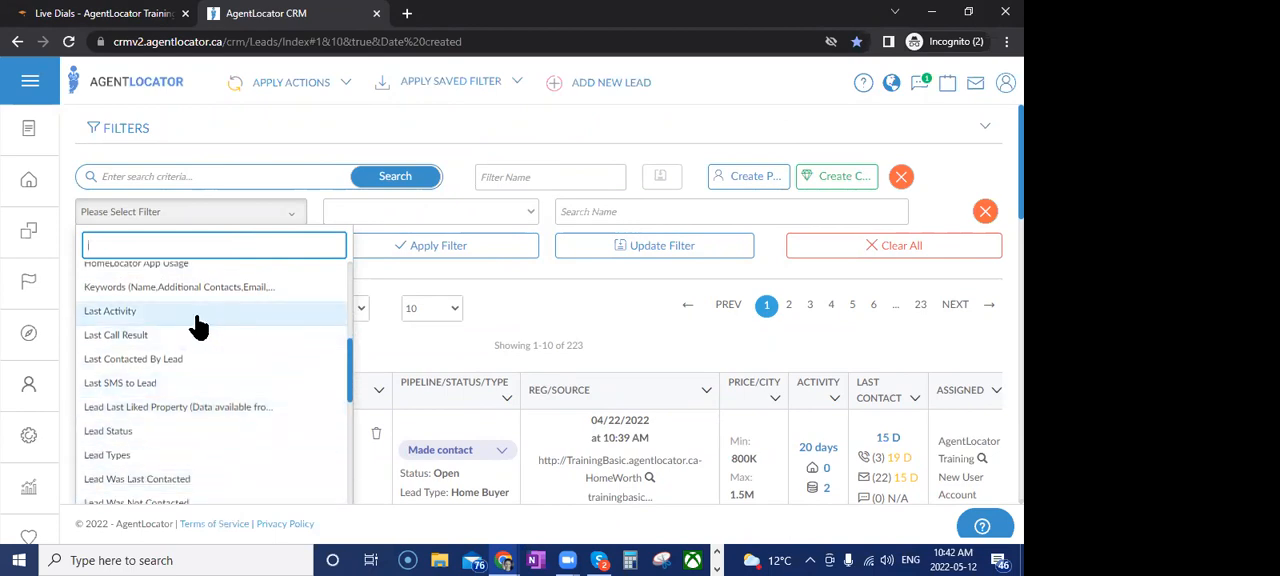
click(165, 343)
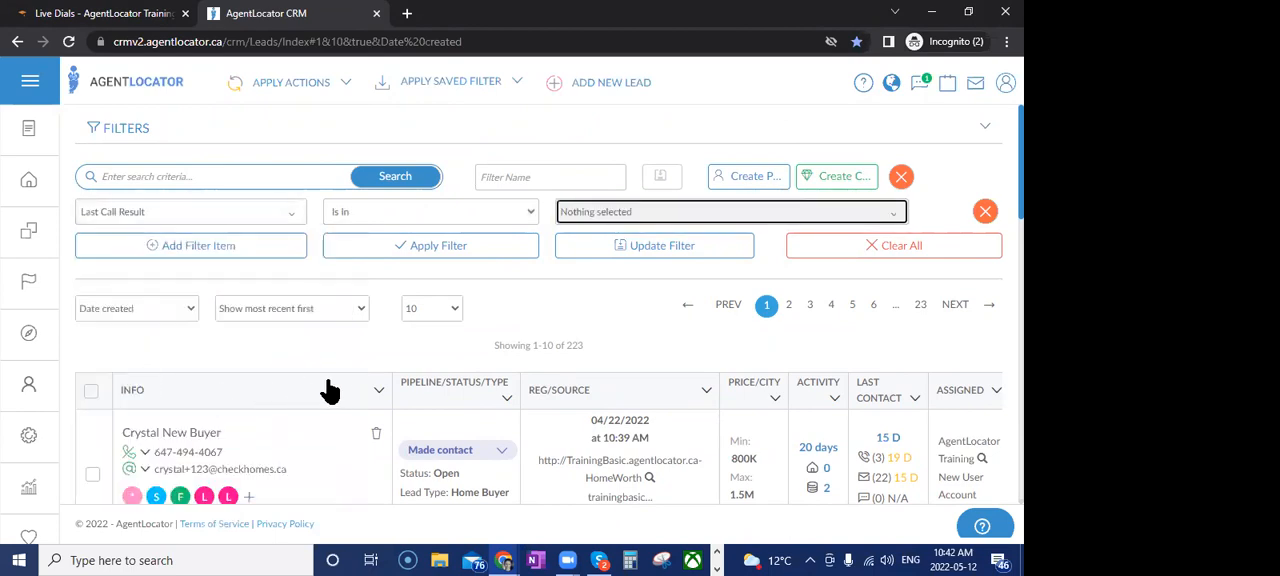
Set the Last Call Result value to Called (No message left) and apply the filter
click(605, 213)
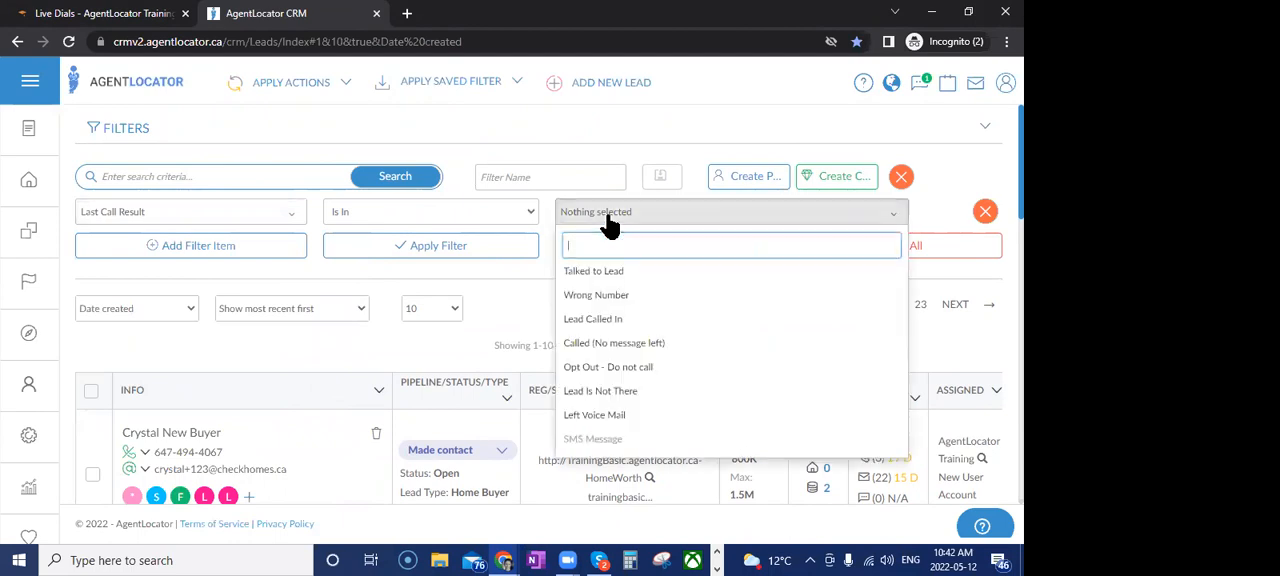
click(612, 343)
click(497, 250)
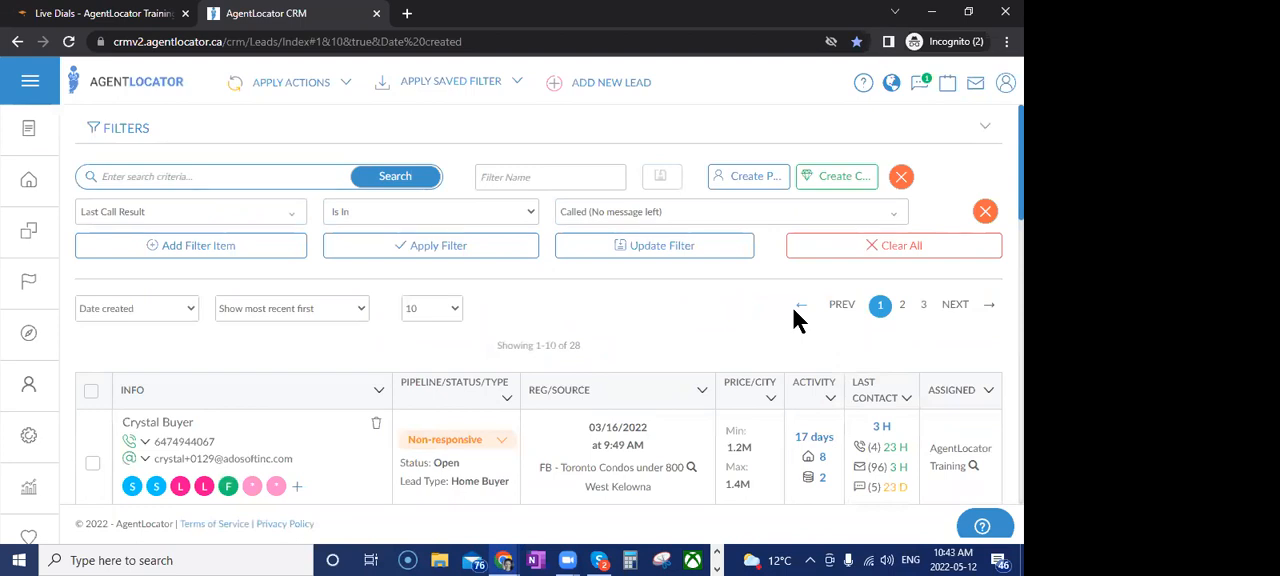
Look through the remaining available filter types without changing the selection, and clear all filters
click(280, 212)
scroll(218, 445, down, 3)
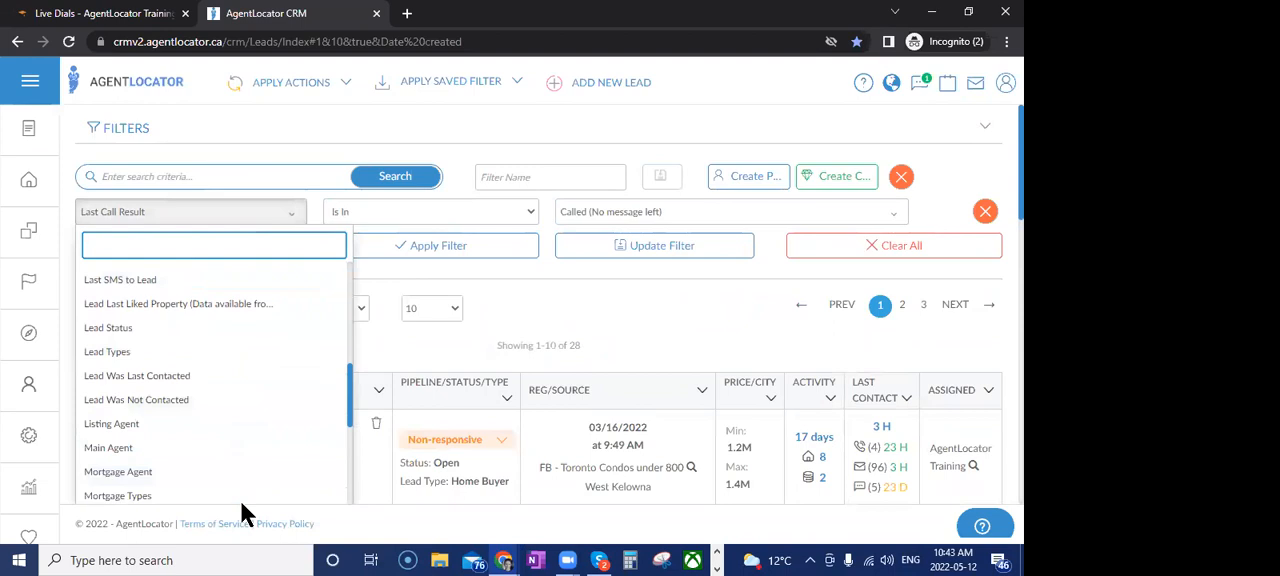
scroll(215, 360, down, 2)
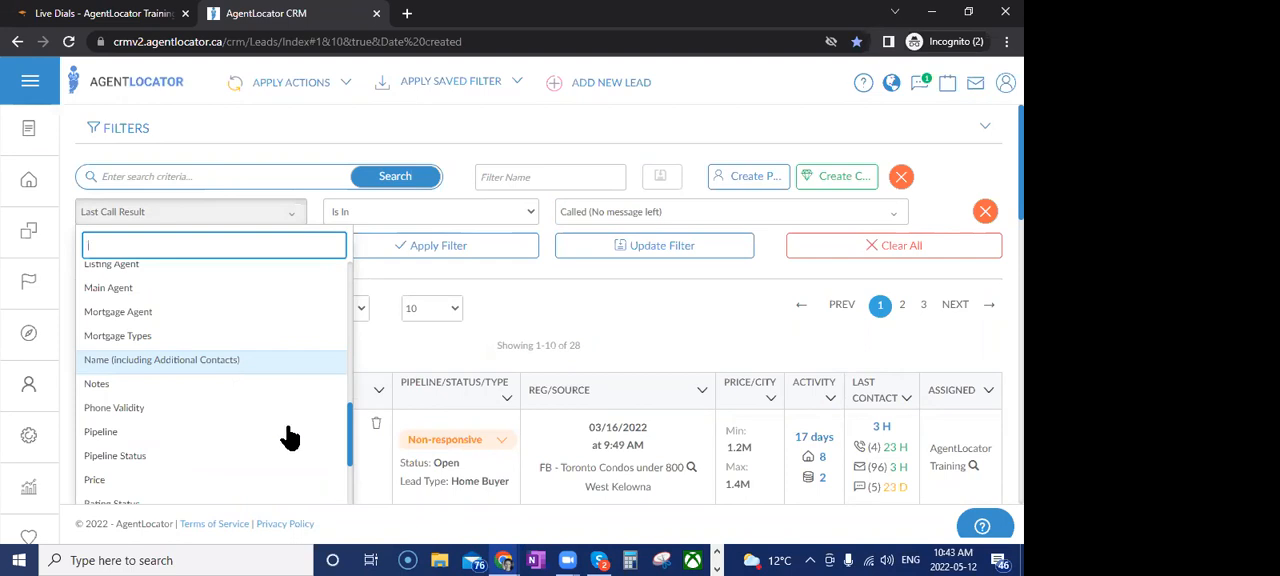
scroll(288, 437, down, 3)
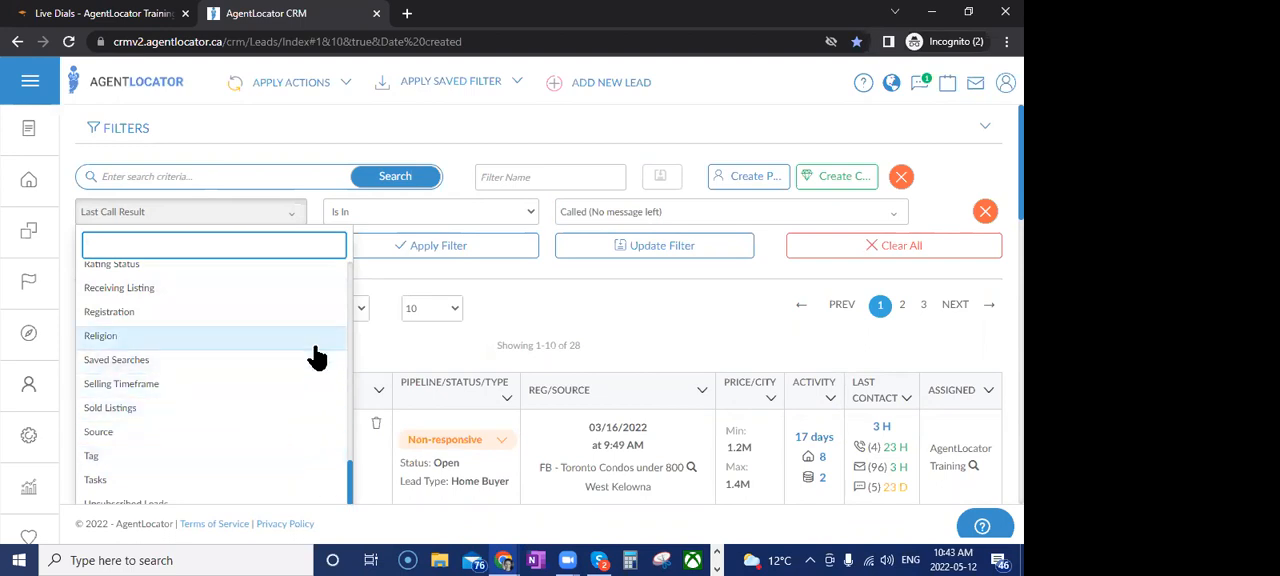
scroll(300, 355, down, 1)
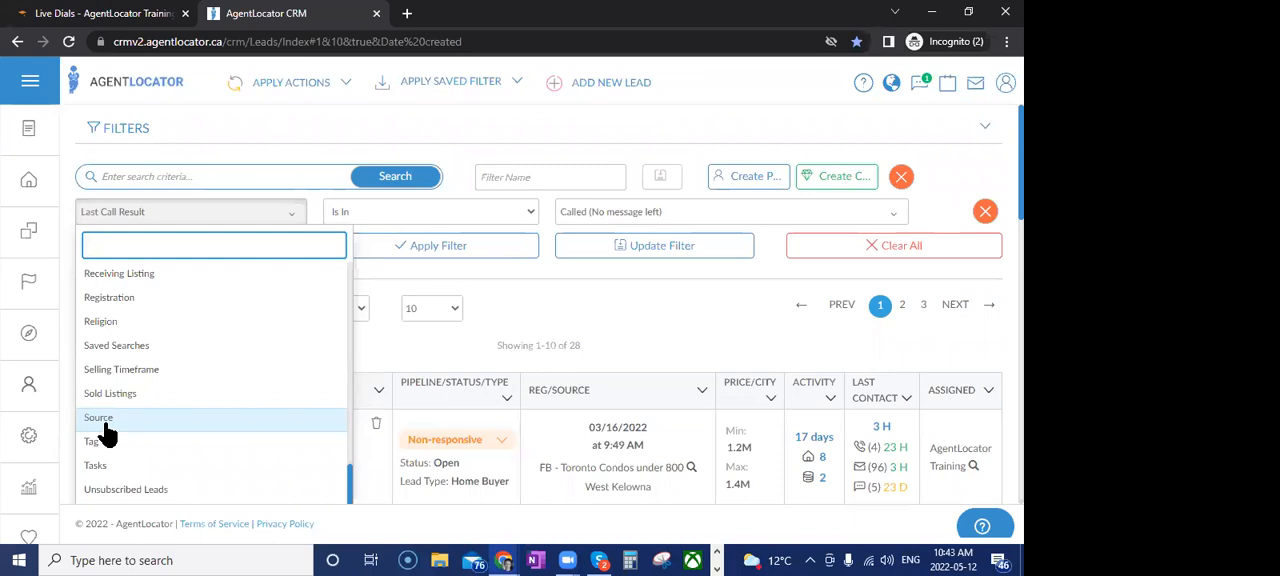
click(696, 332)
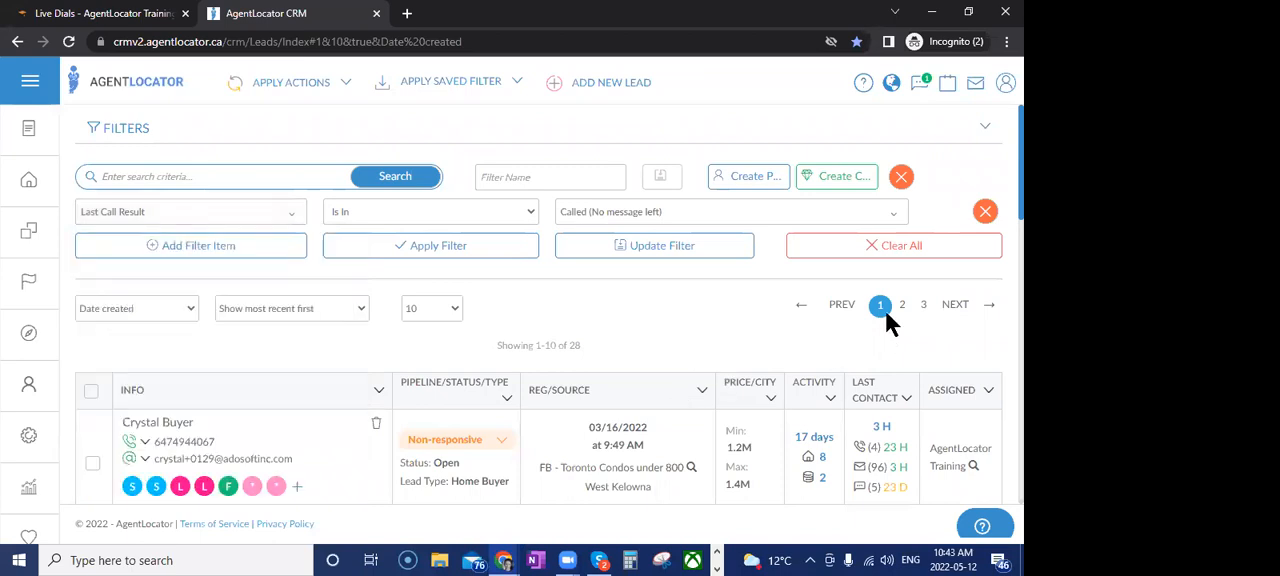
click(840, 256)
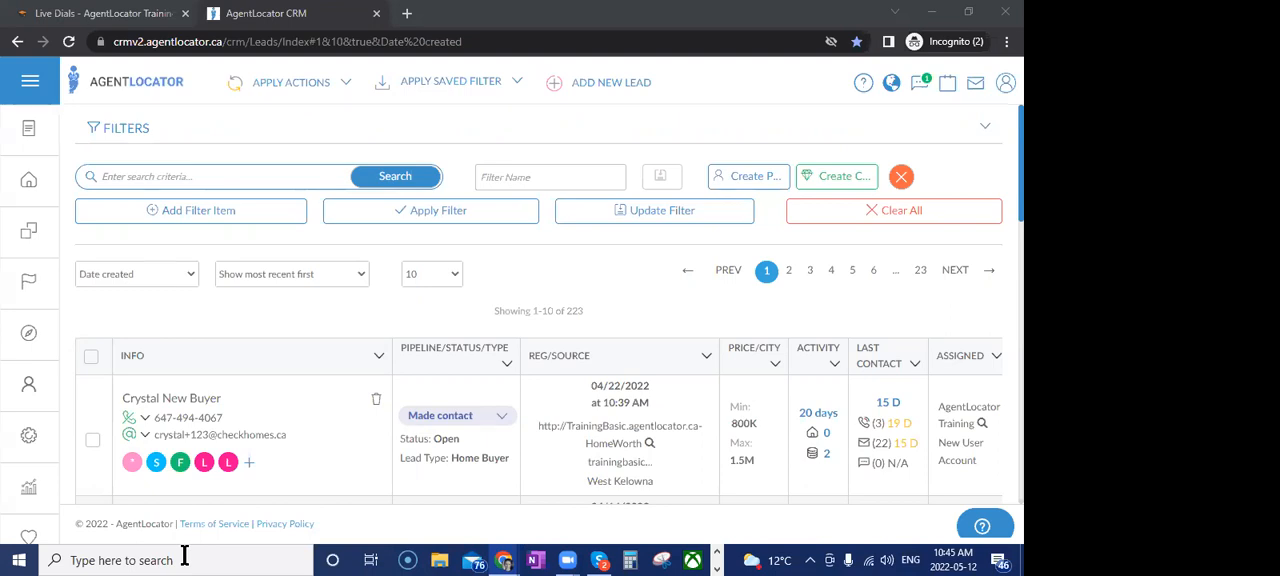
Switch to the AgentLocator Training site and open the AgentLocator Real Estate Lead Generation Websites course from the full course list
click(114, 13)
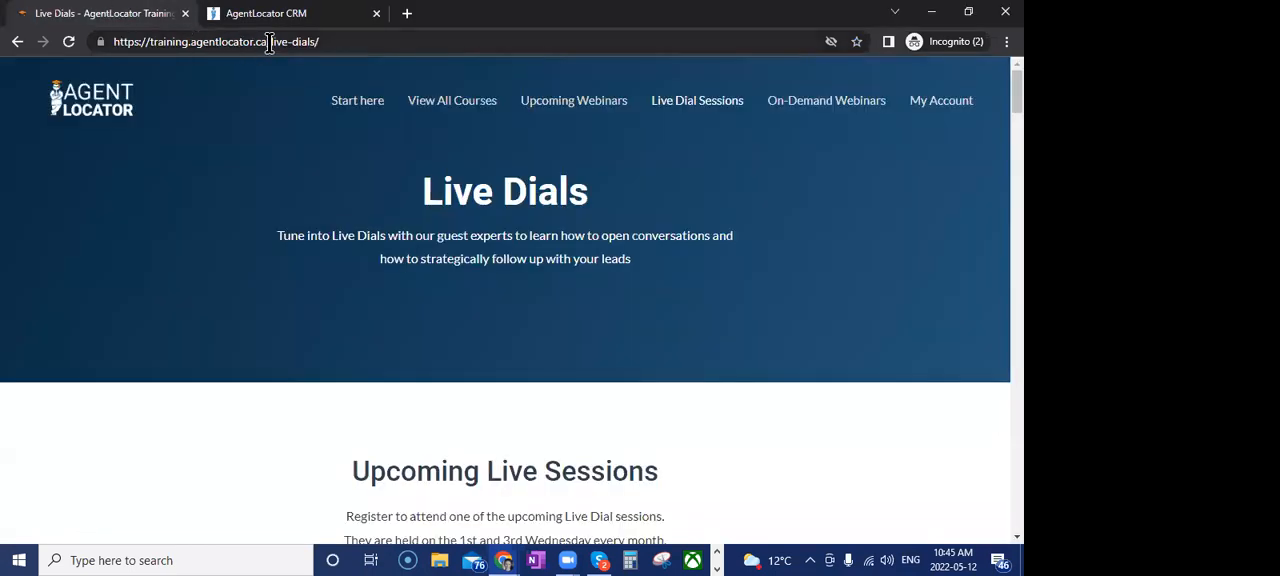
drag(269, 41, 72, 38)
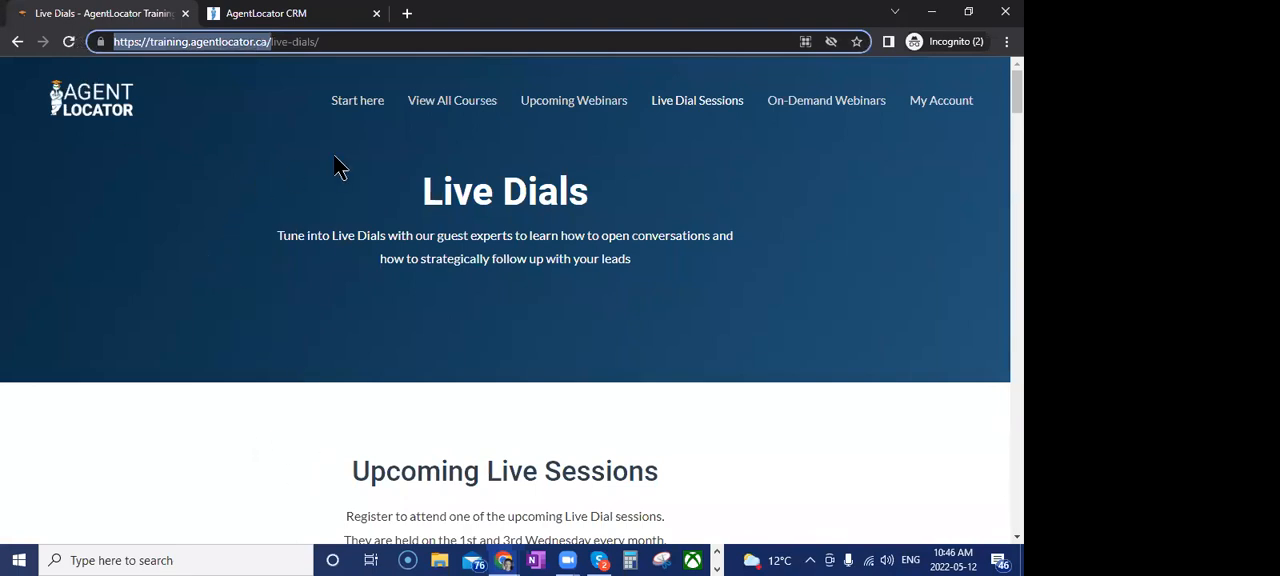
click(446, 102)
scroll(240, 410, down, 3)
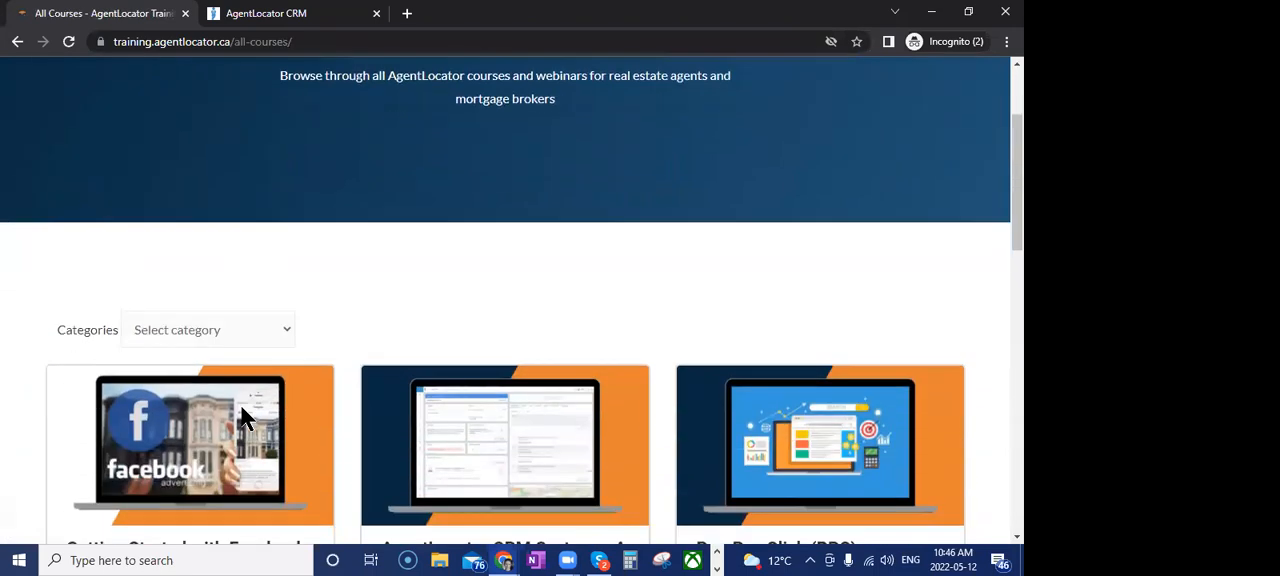
scroll(245, 418, down, 5)
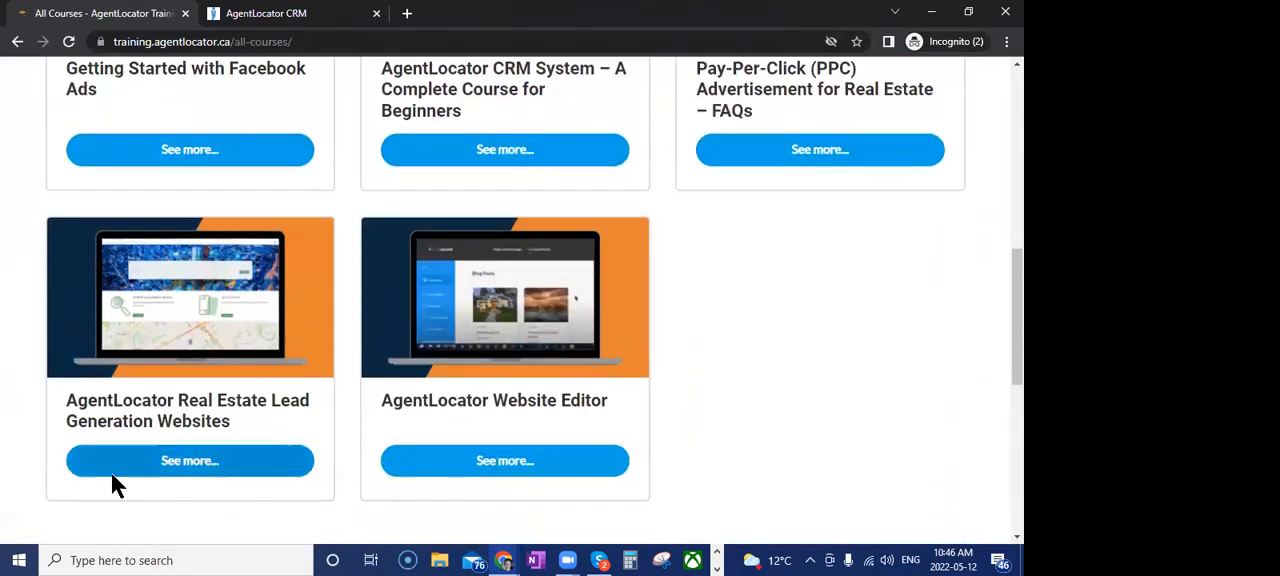
click(186, 468)
Review the course content, including the lessons on saved filters and on contacting leads
scroll(235, 387, down, 15)
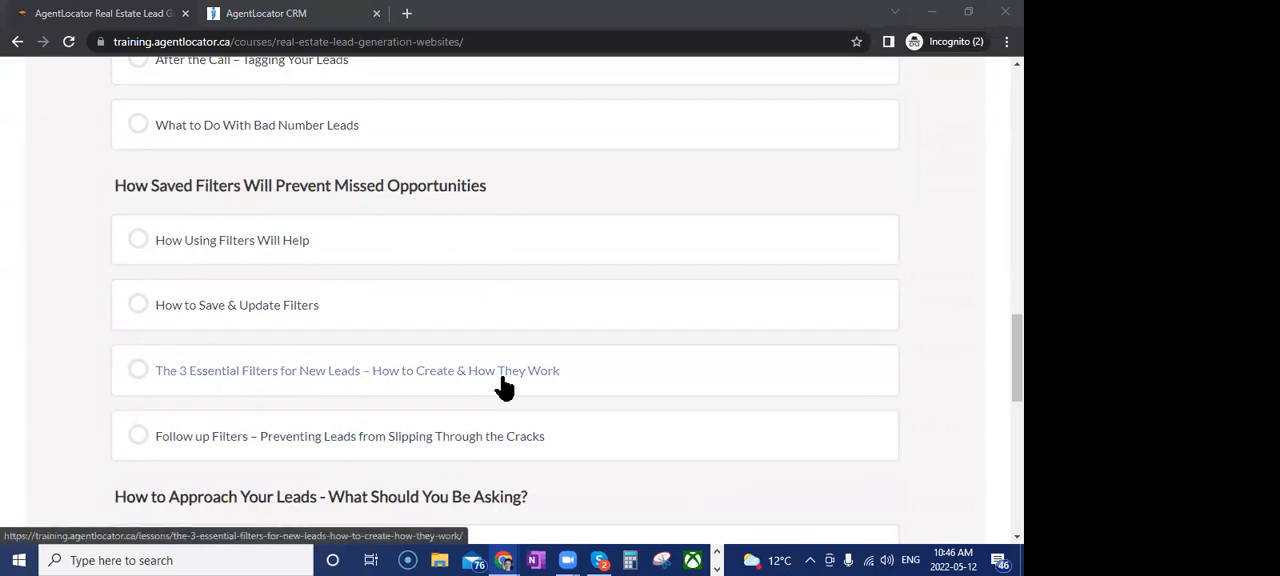
scroll(504, 388, down, 1)
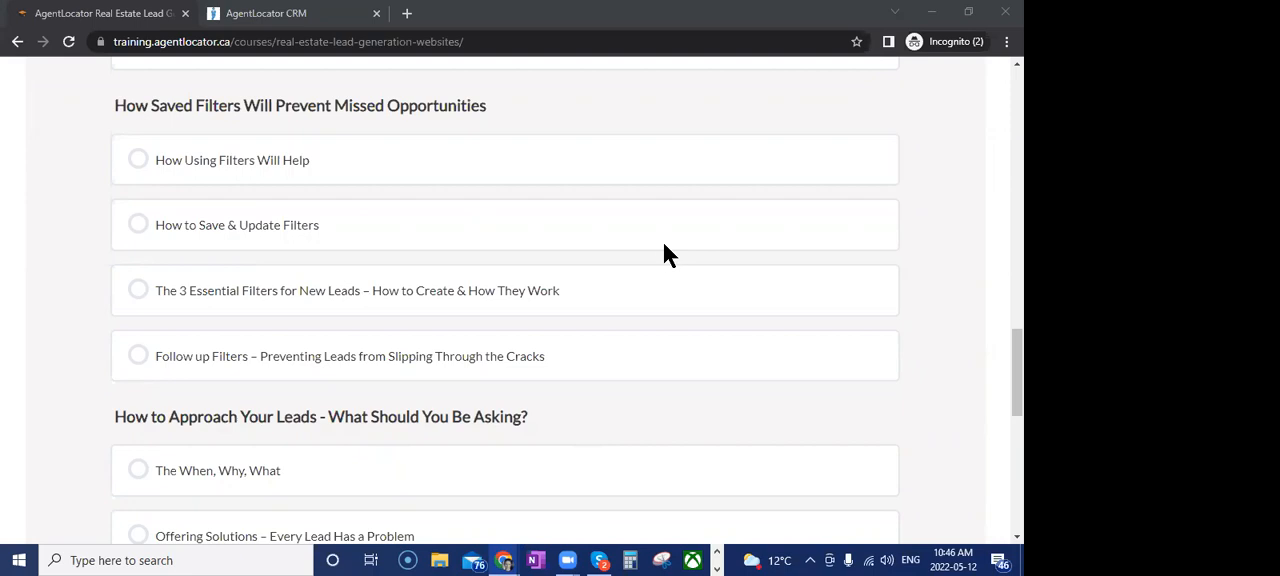
scroll(843, 250, up, 8)
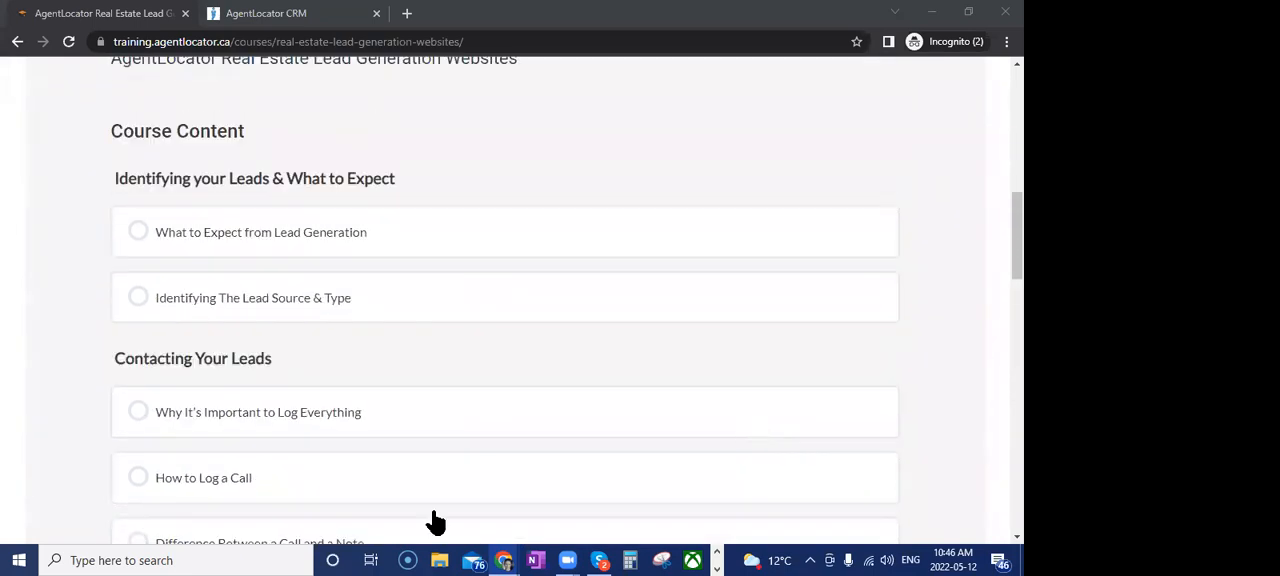
scroll(600, 365, up, 1)
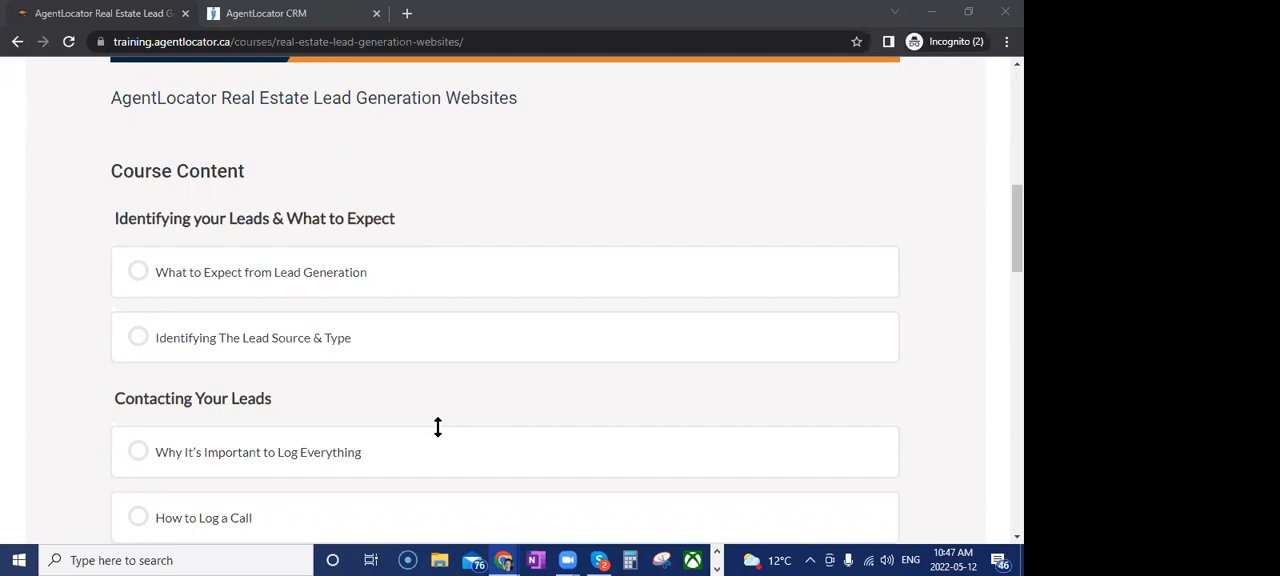
scroll(629, 493, down, 3)
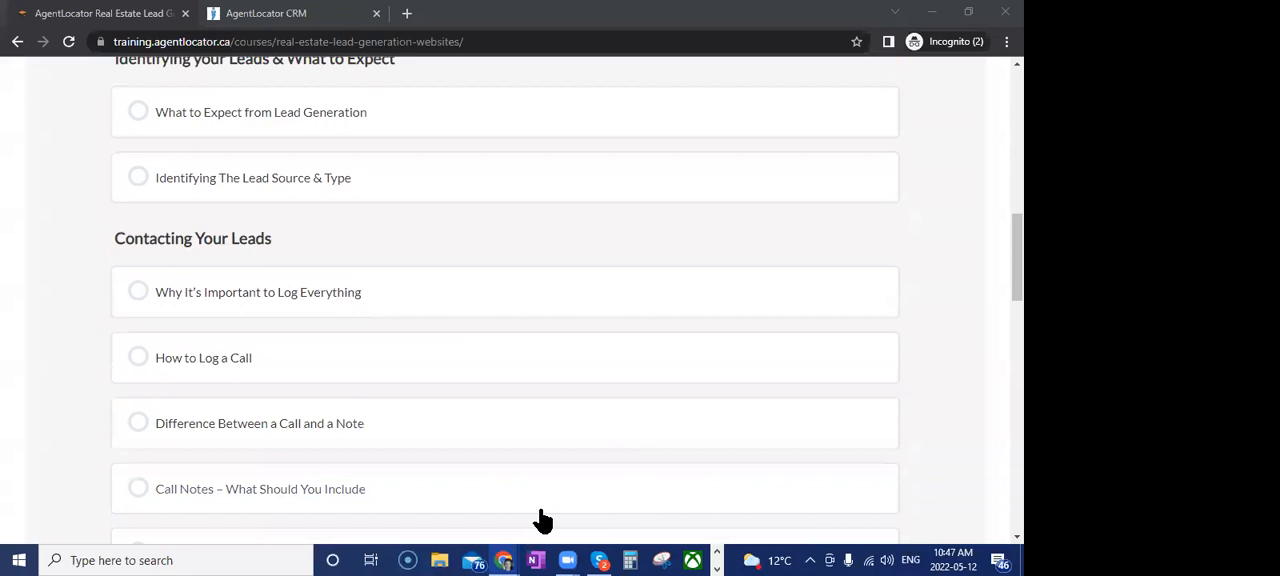